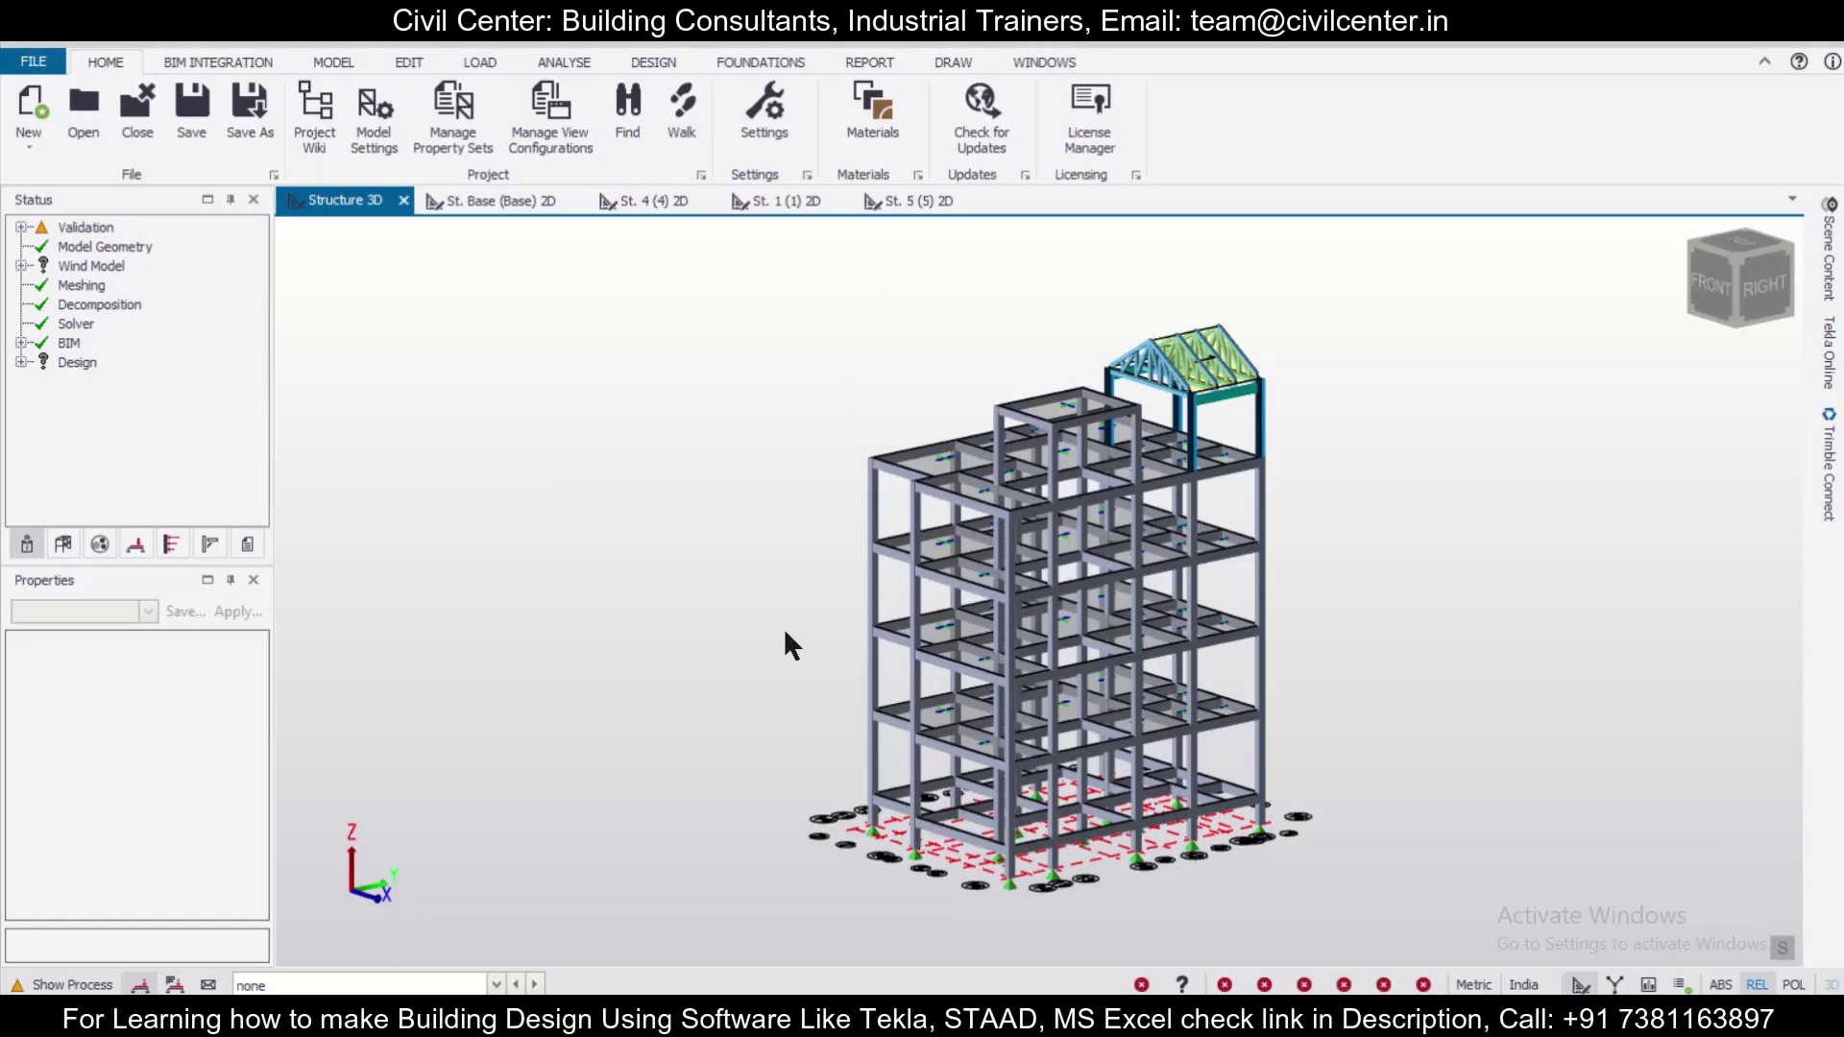
Orbit, pan and zoom around the finished building to view it from several angles
right_click_drag(1375, 515, 1416, 472)
middle_click_drag(1418, 474, 1276, 582)
scroll(1400, 463, "up", 2)
scroll(1402, 465, "down", 3)
scroll(1276, 580, "up", 3)
right_click_drag(1186, 628, 1373, 580)
middle_click_drag(1372, 574, 1317, 628)
scroll(1311, 616, "down", 3)
scroll(1284, 719, "up", 2)
Zoom and tilt the view to inspect the roof trusses and portal
middle_click_drag(1321, 741, 1205, 747)
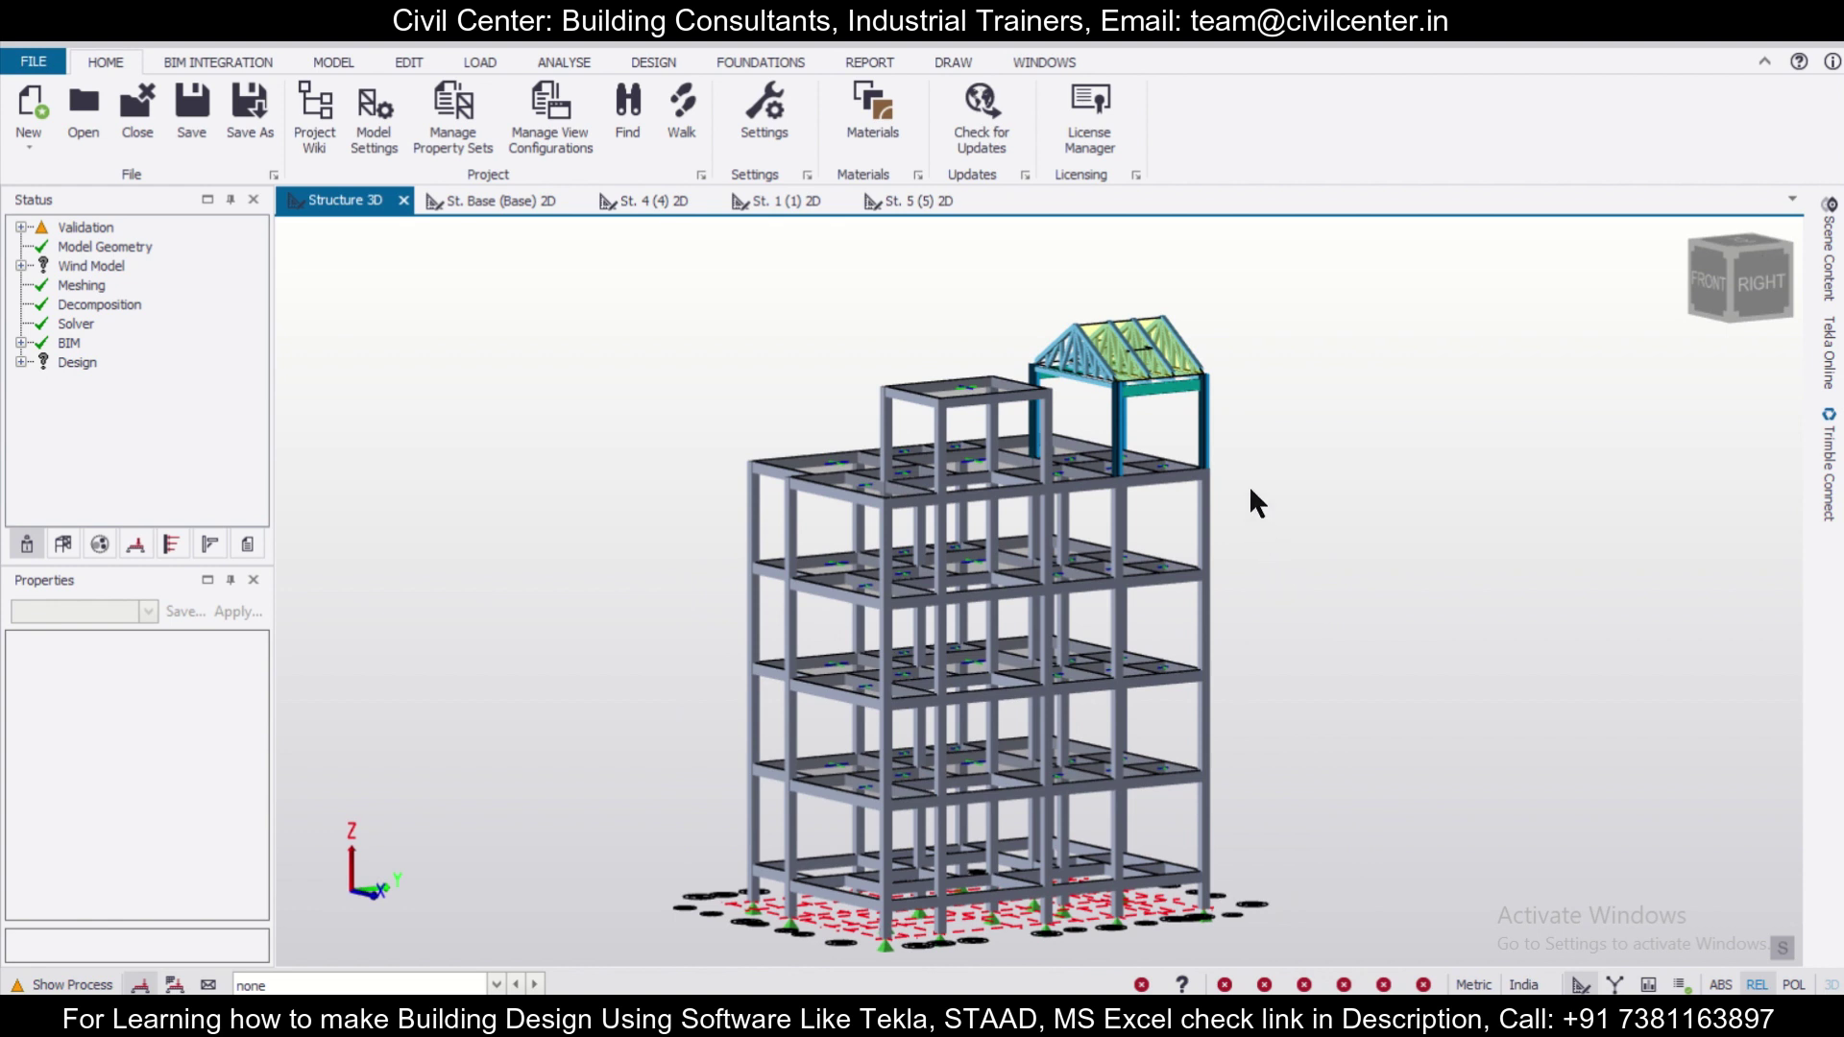
scroll(1265, 442, "up", 1)
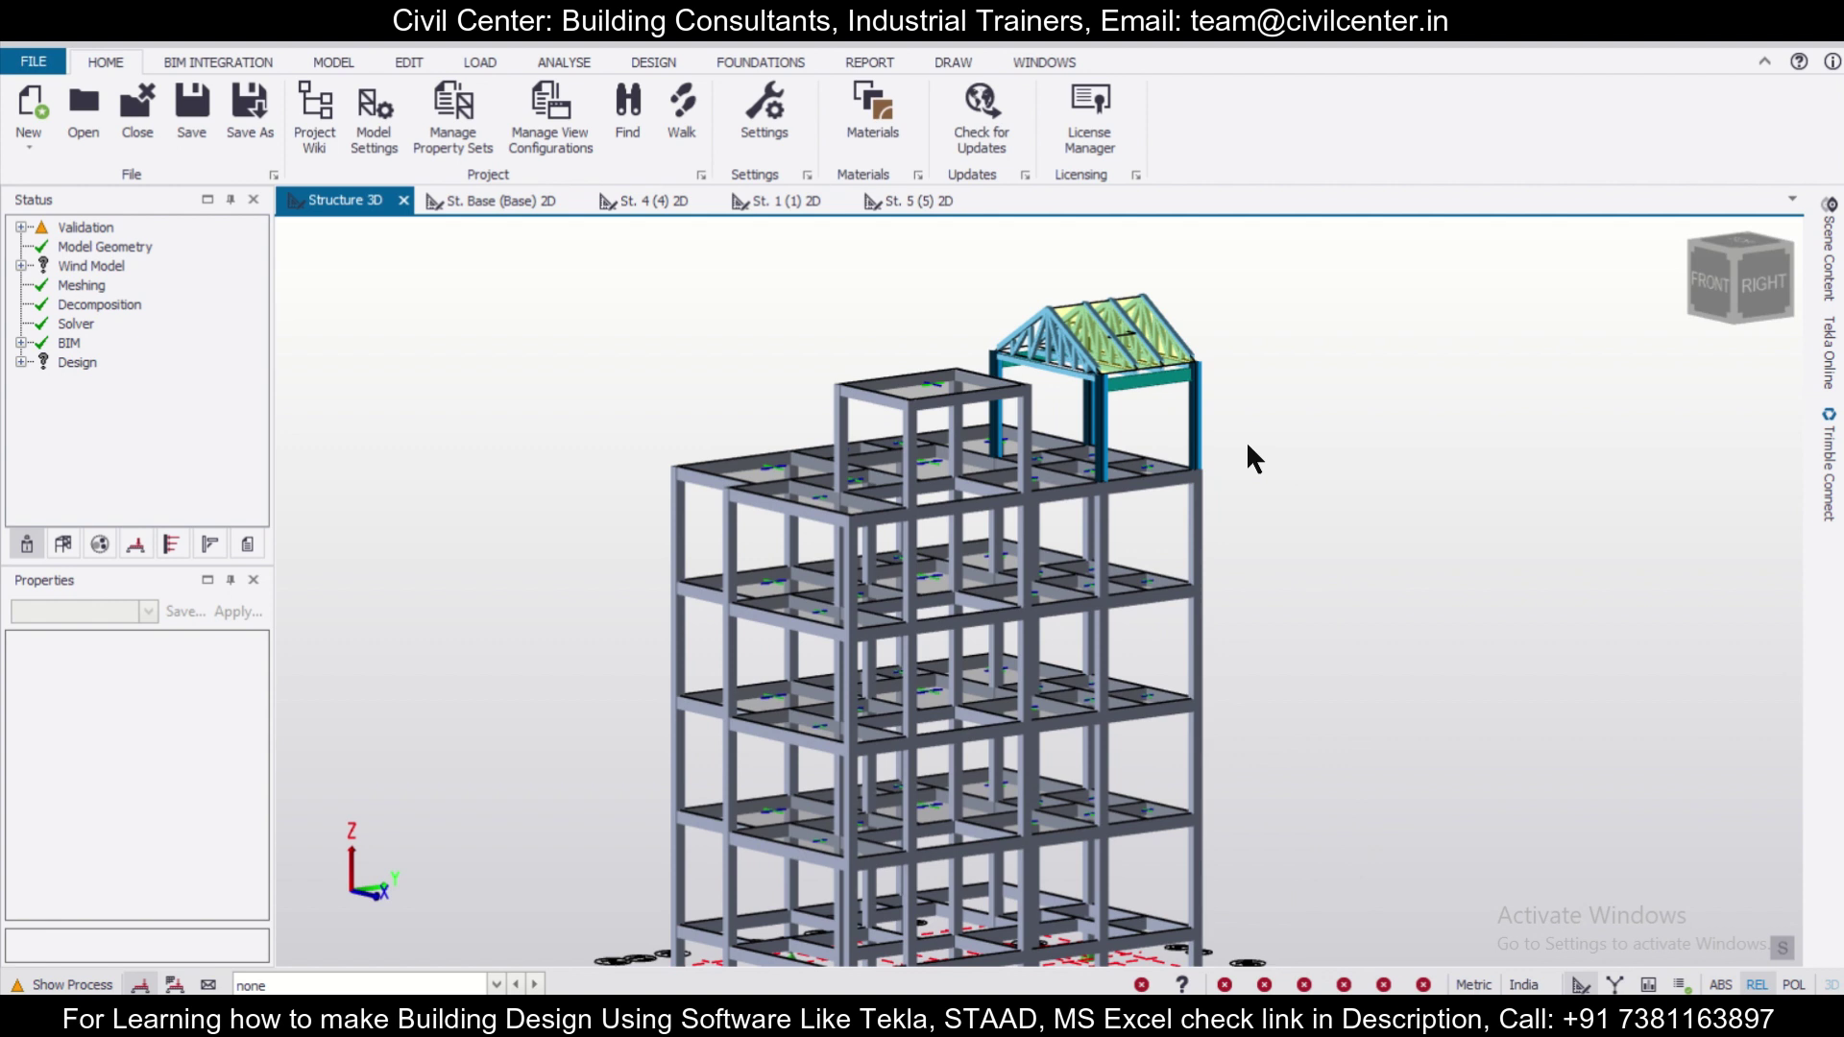
middle_click_drag(1248, 446, 1293, 457)
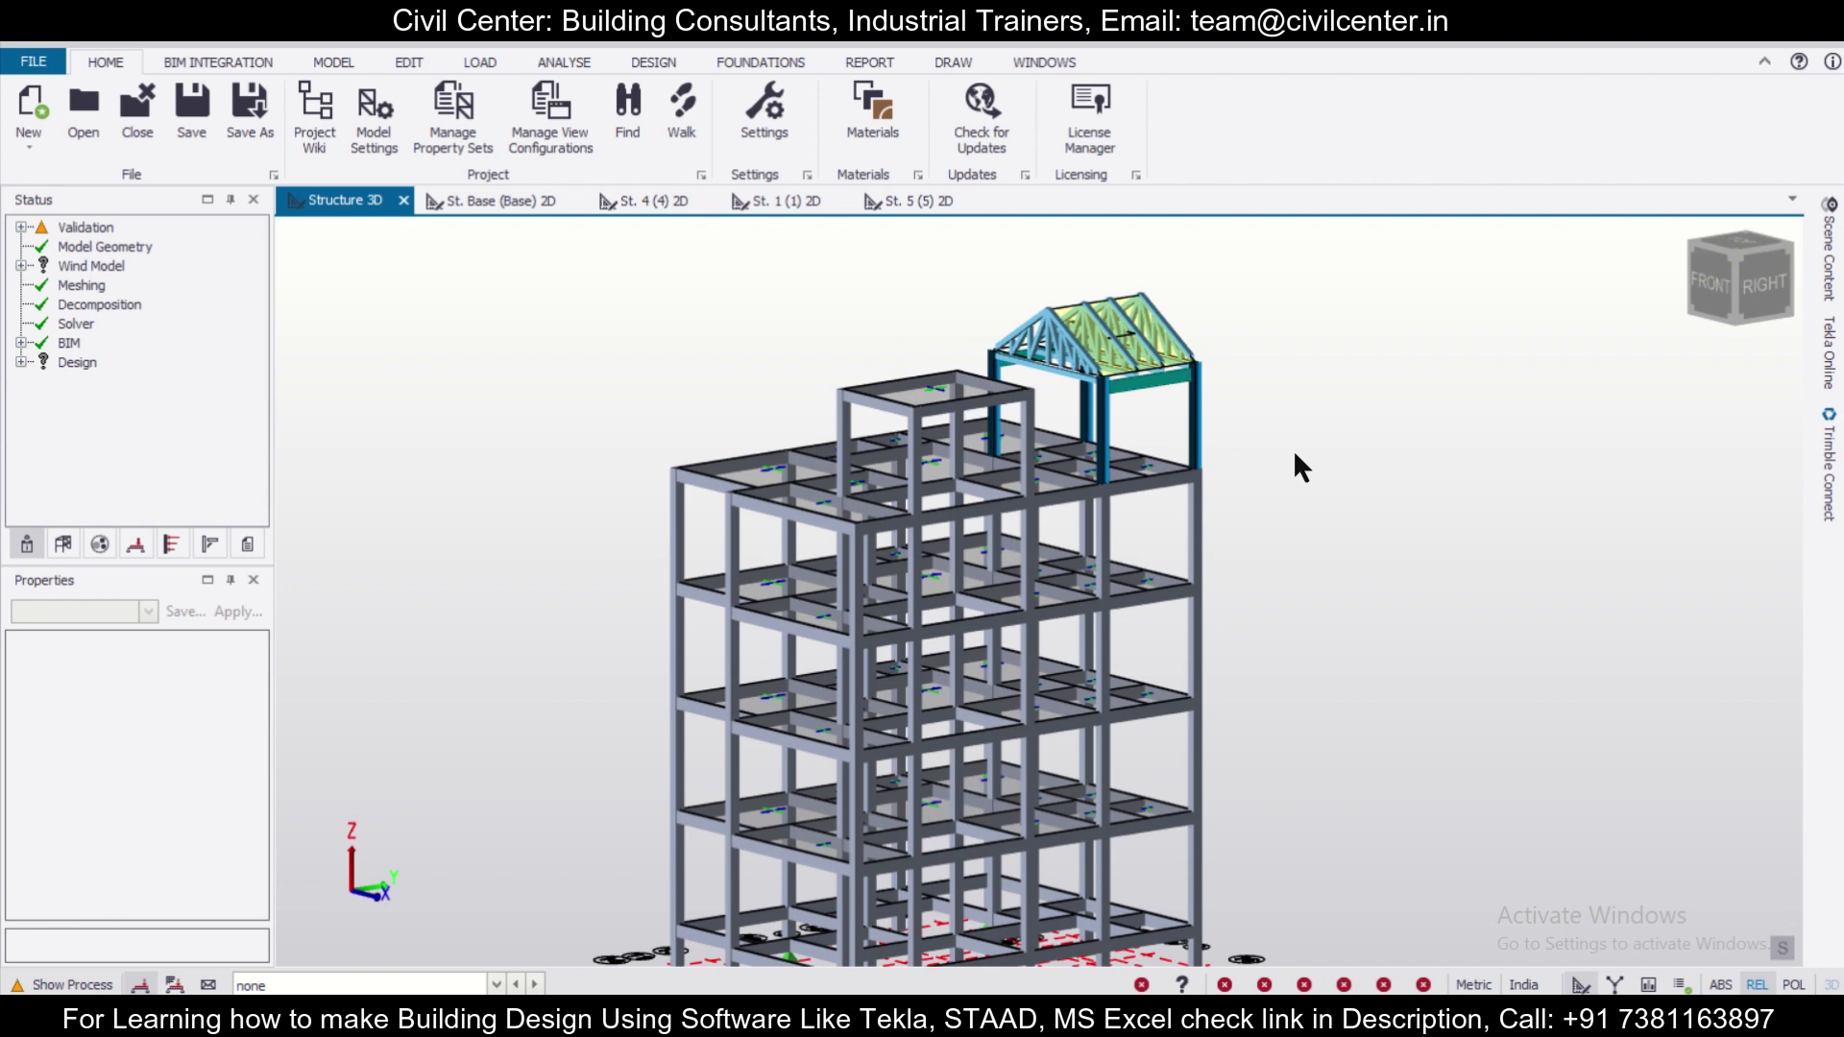
middle_click_drag(1294, 451, 1331, 448)
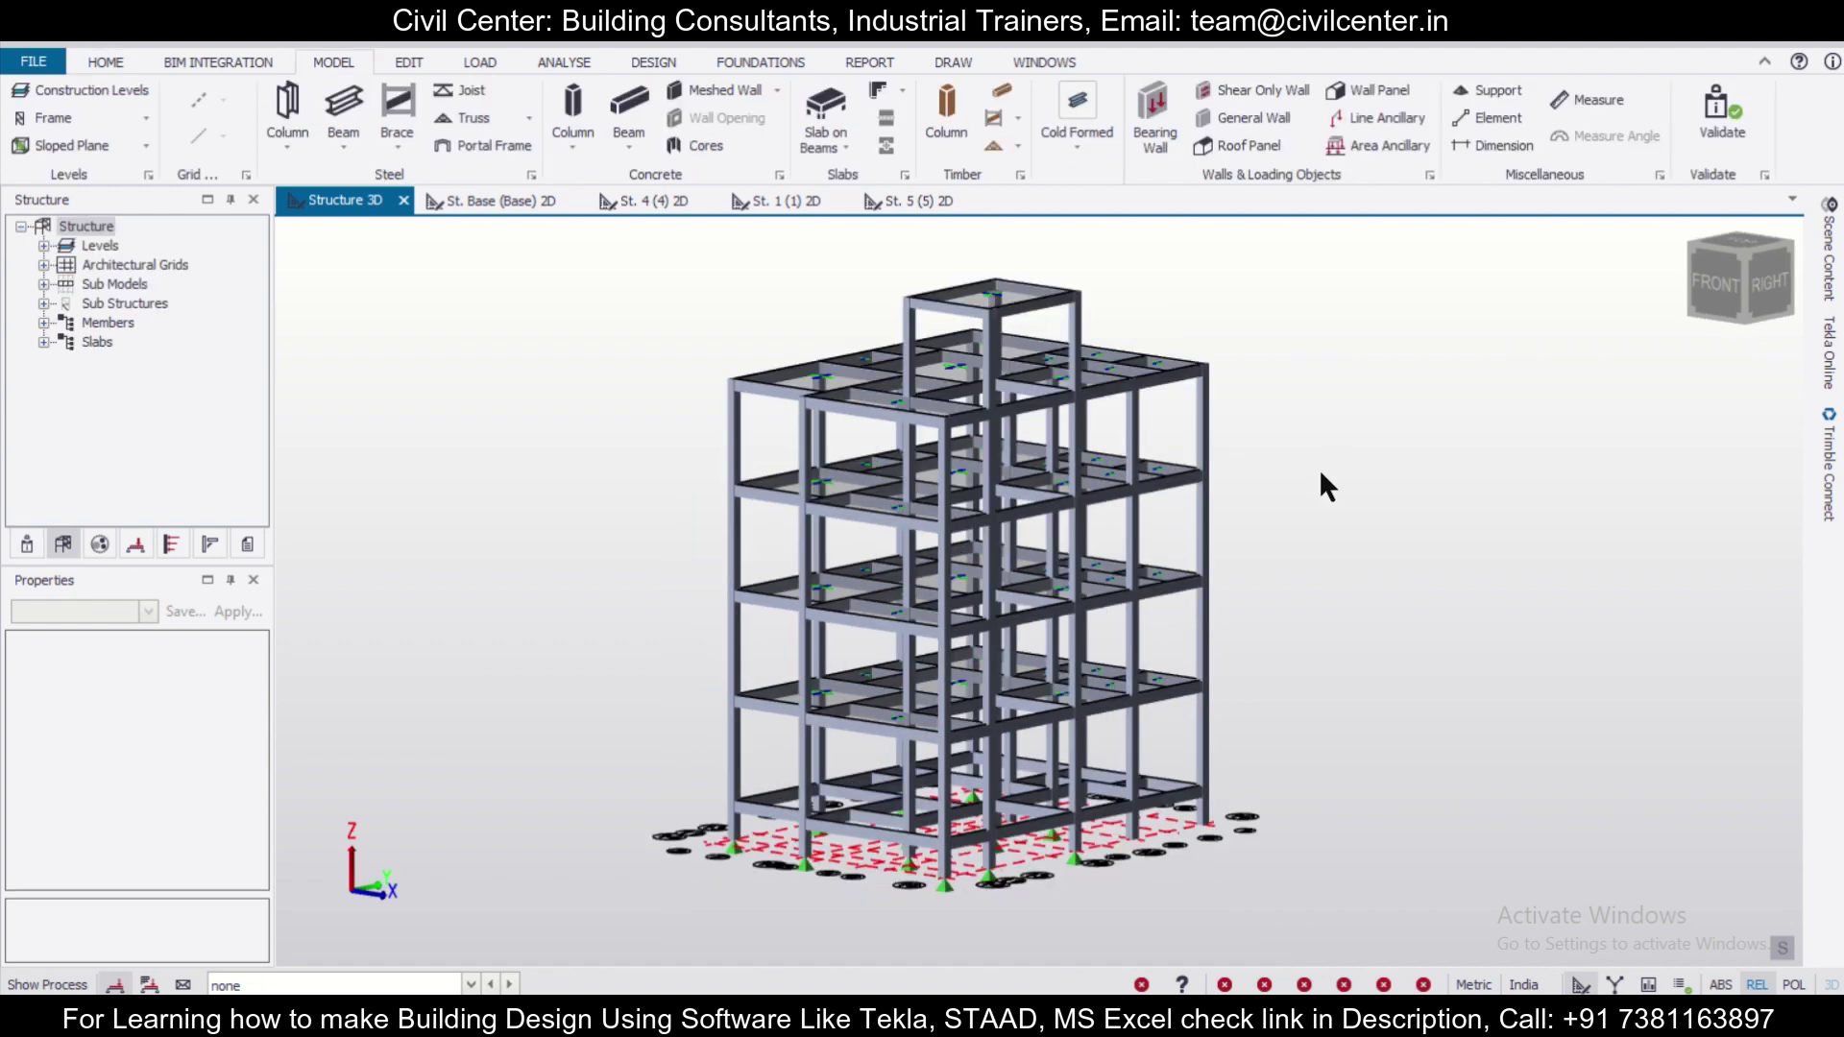
Check the construction levels, B1 at -1.200 m up to level 6 at 17.300 m, and confirm them
left_click(101, 86)
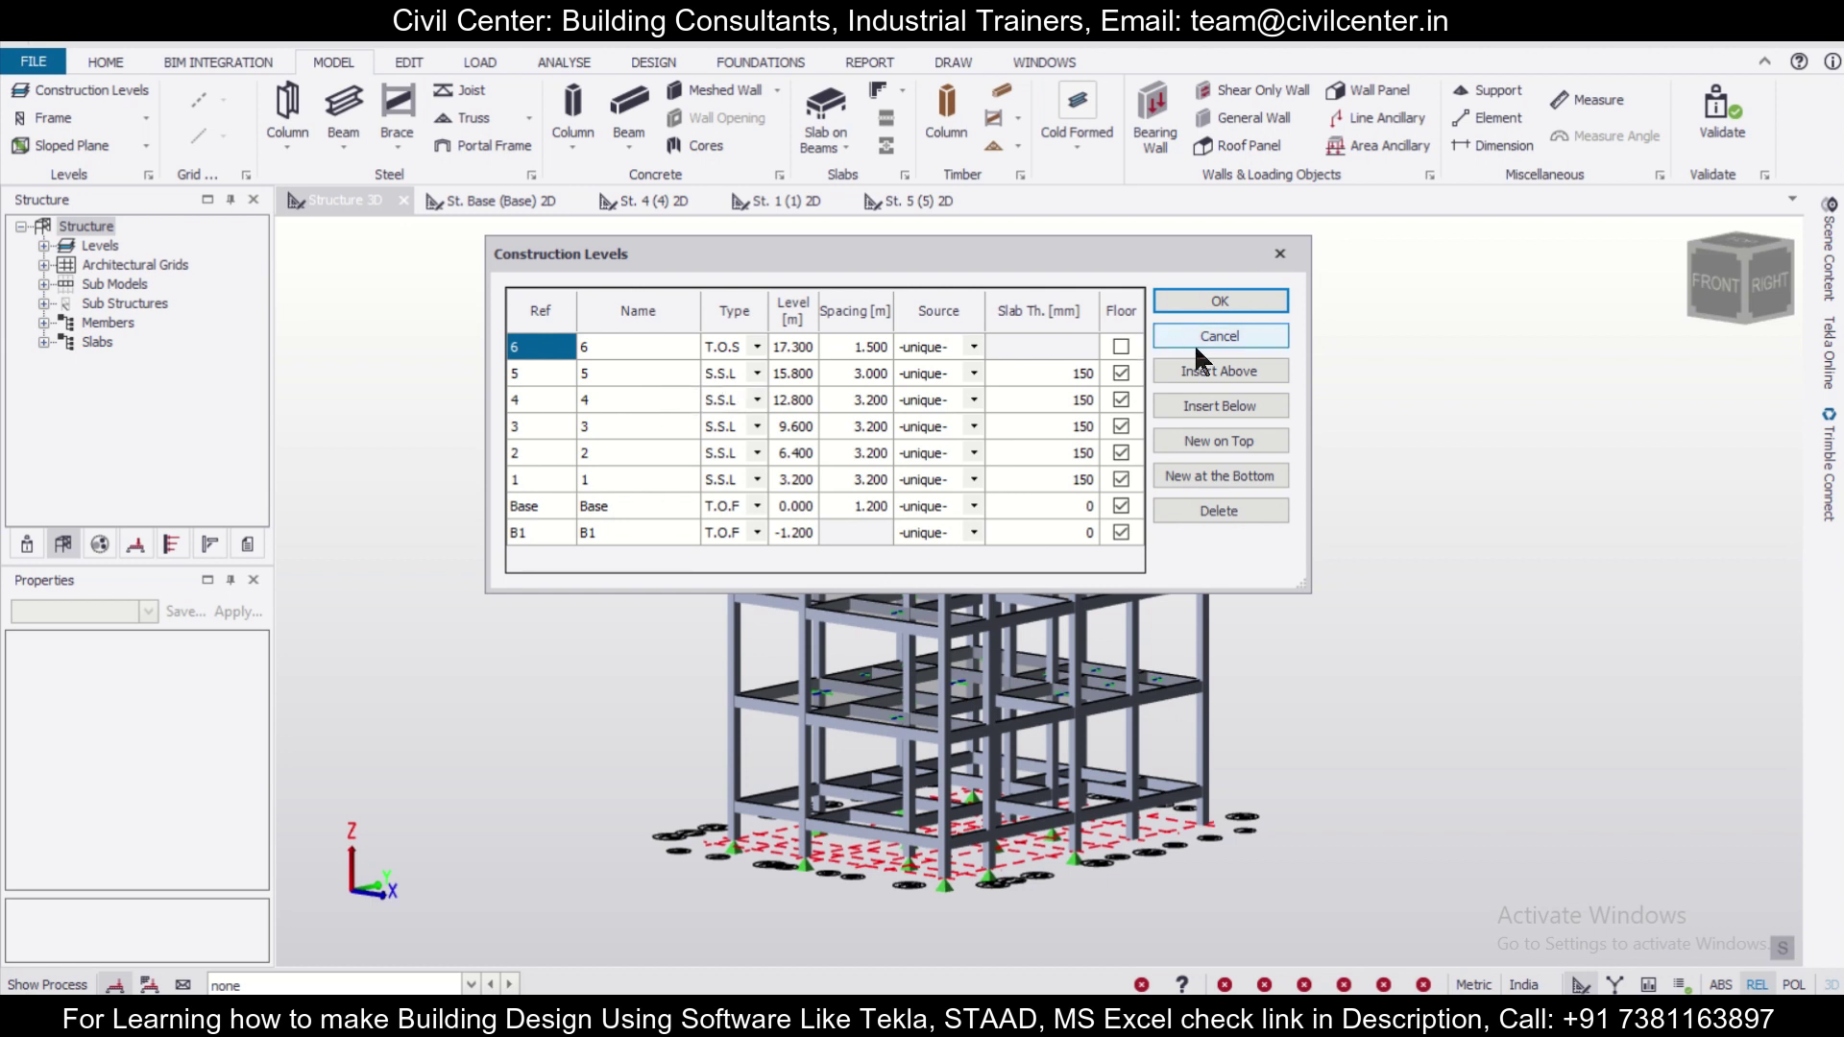
left_click(1274, 299)
scroll(1335, 415, "up", 3)
scroll(1335, 413, "down", 3)
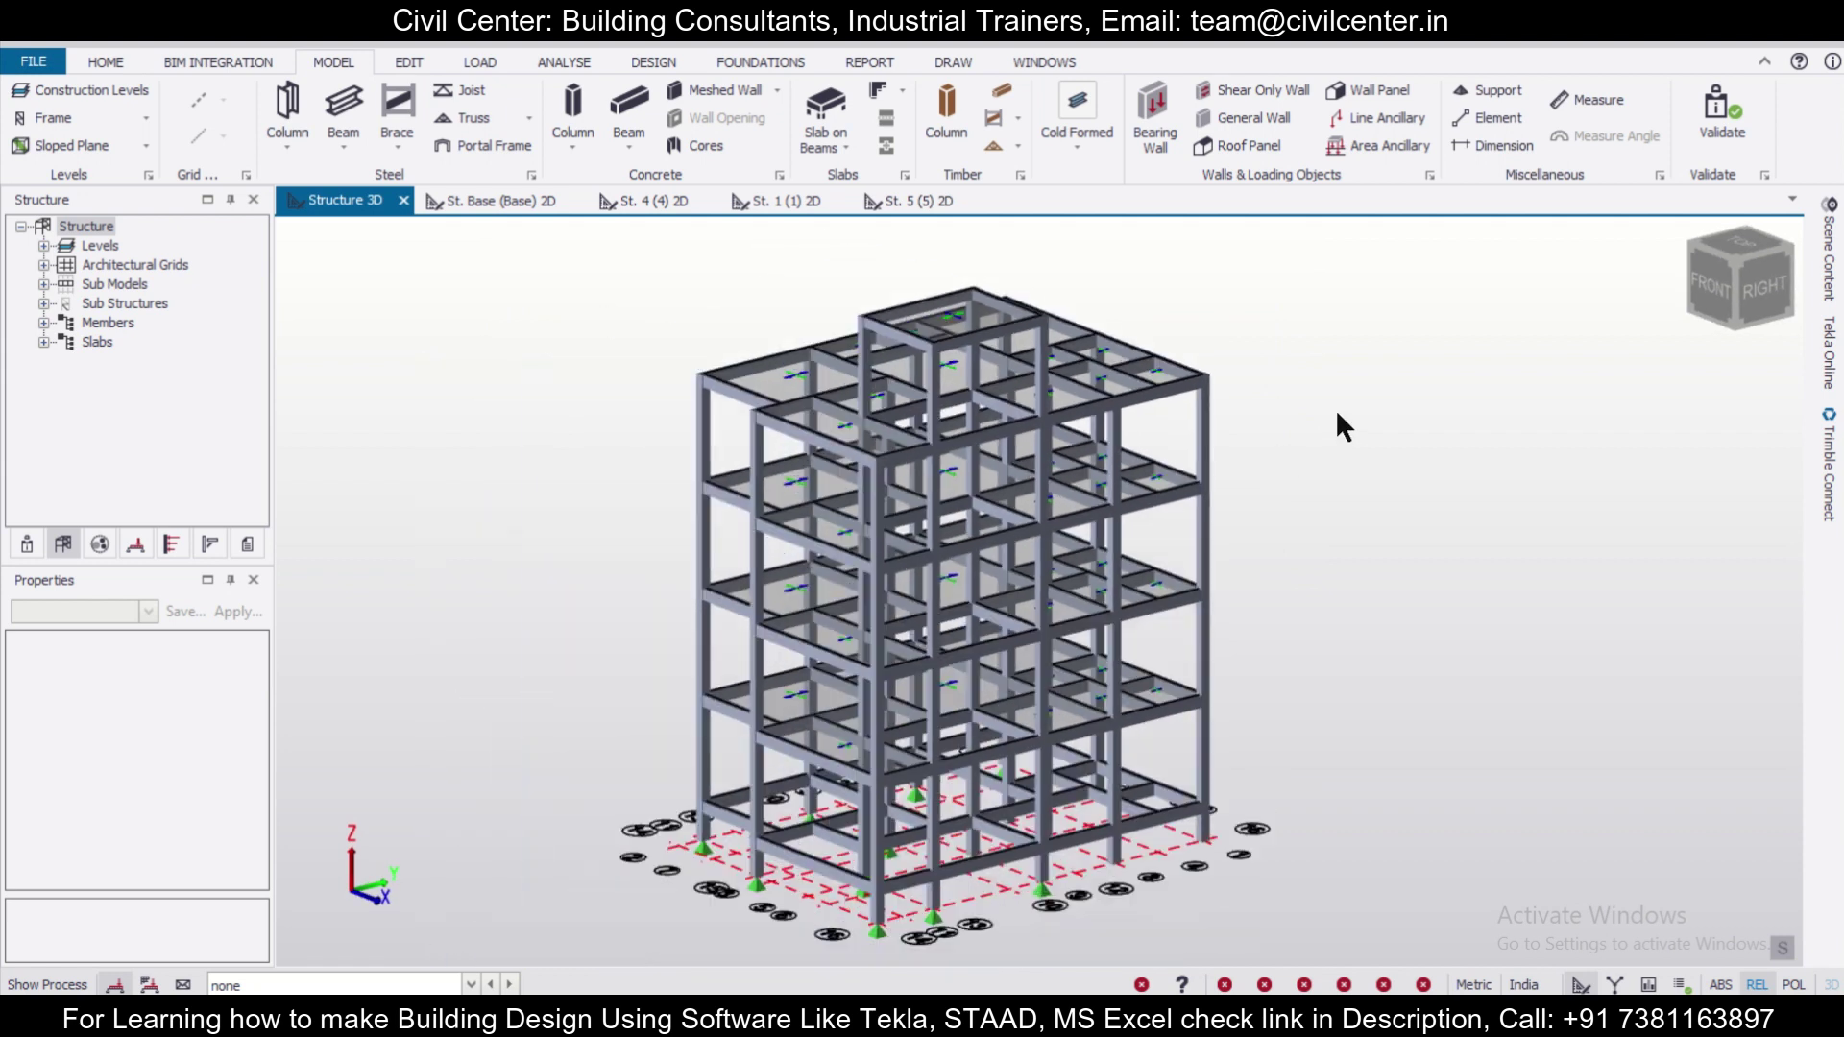
left_click(653, 200)
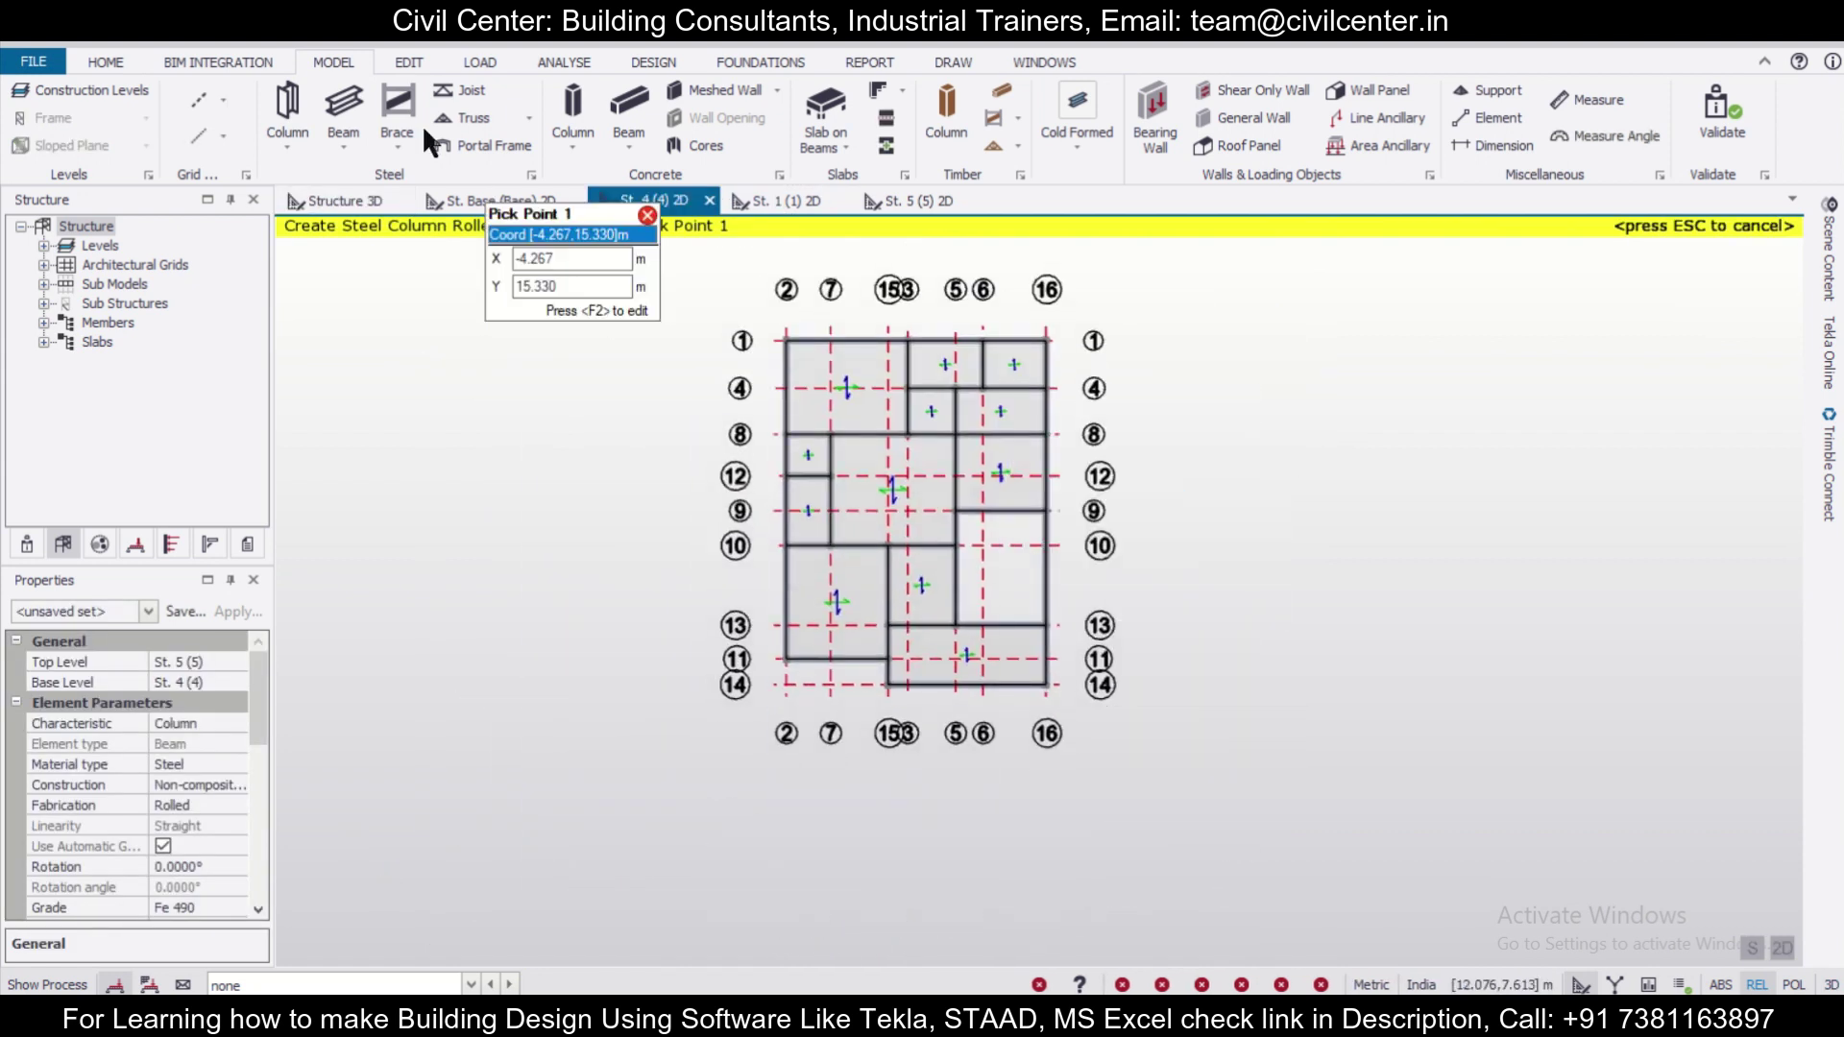
On the storey 4 plan, set new steel columns to run from base St. 4 to top St. 5
left_click(344, 200)
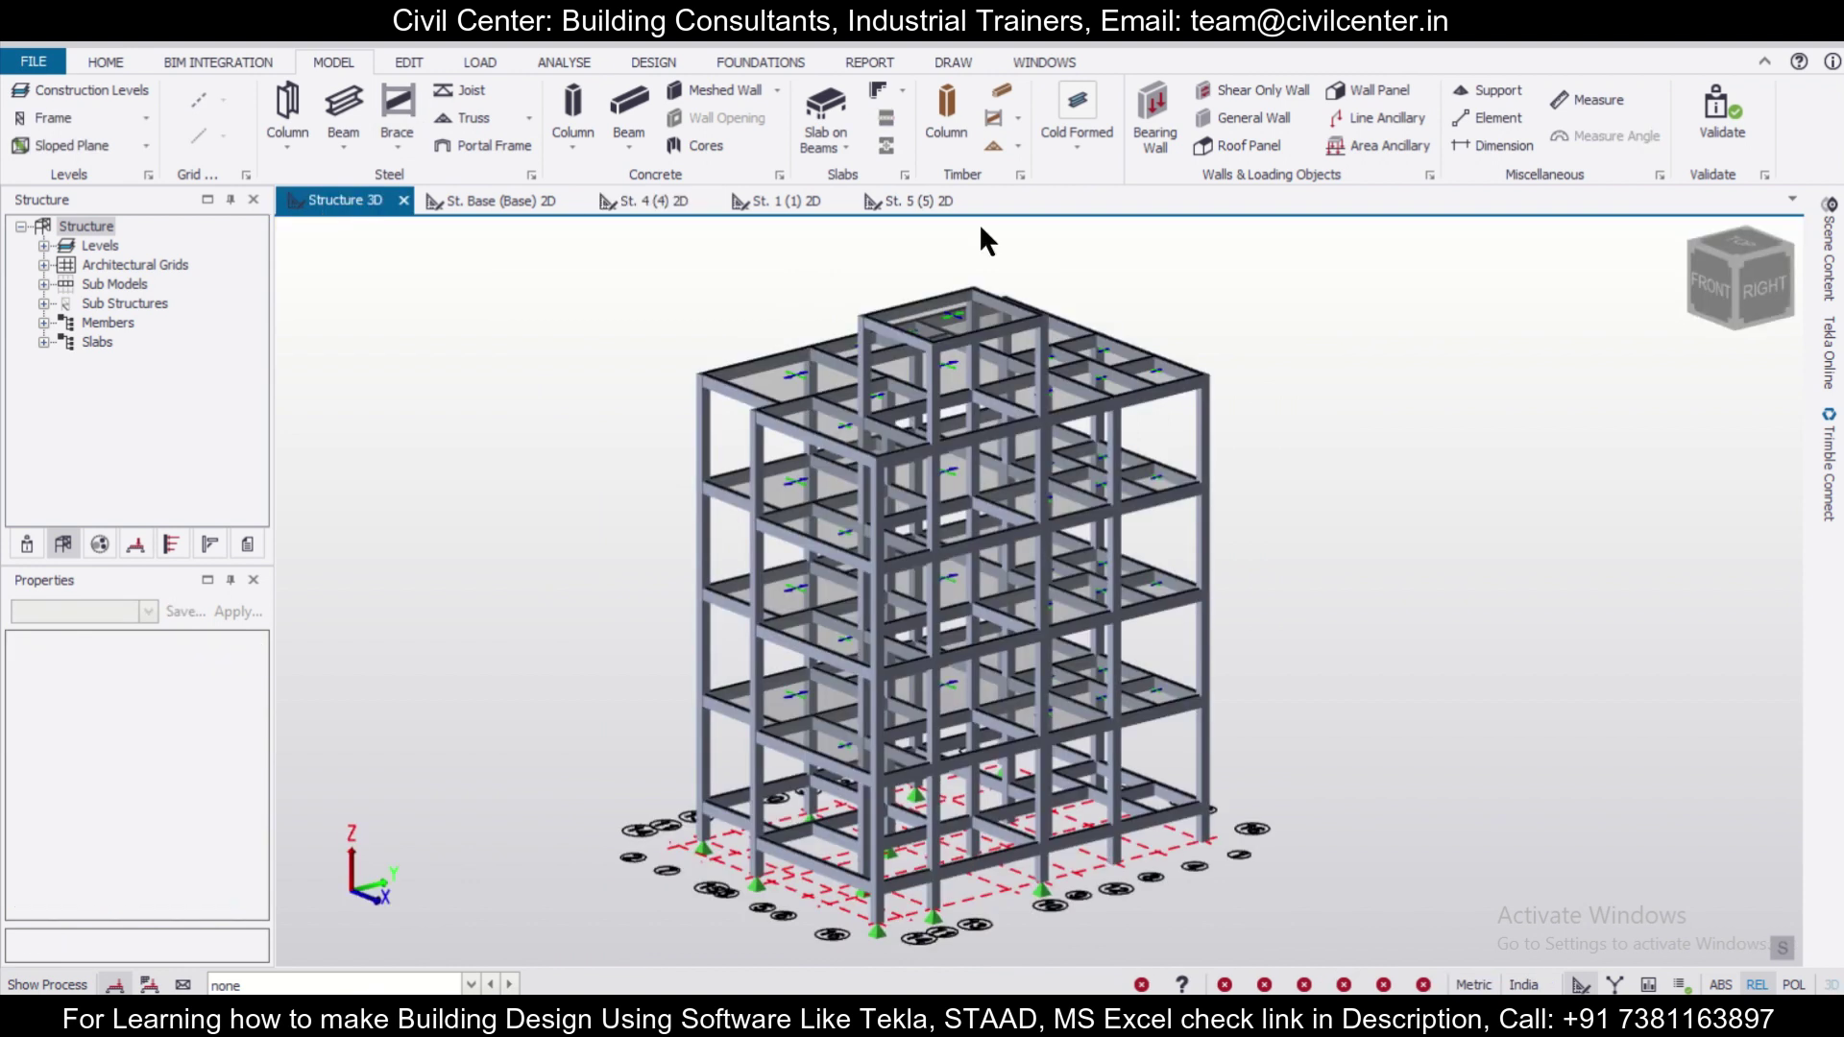
left_click(653, 201)
scroll(1134, 579, "up", 3)
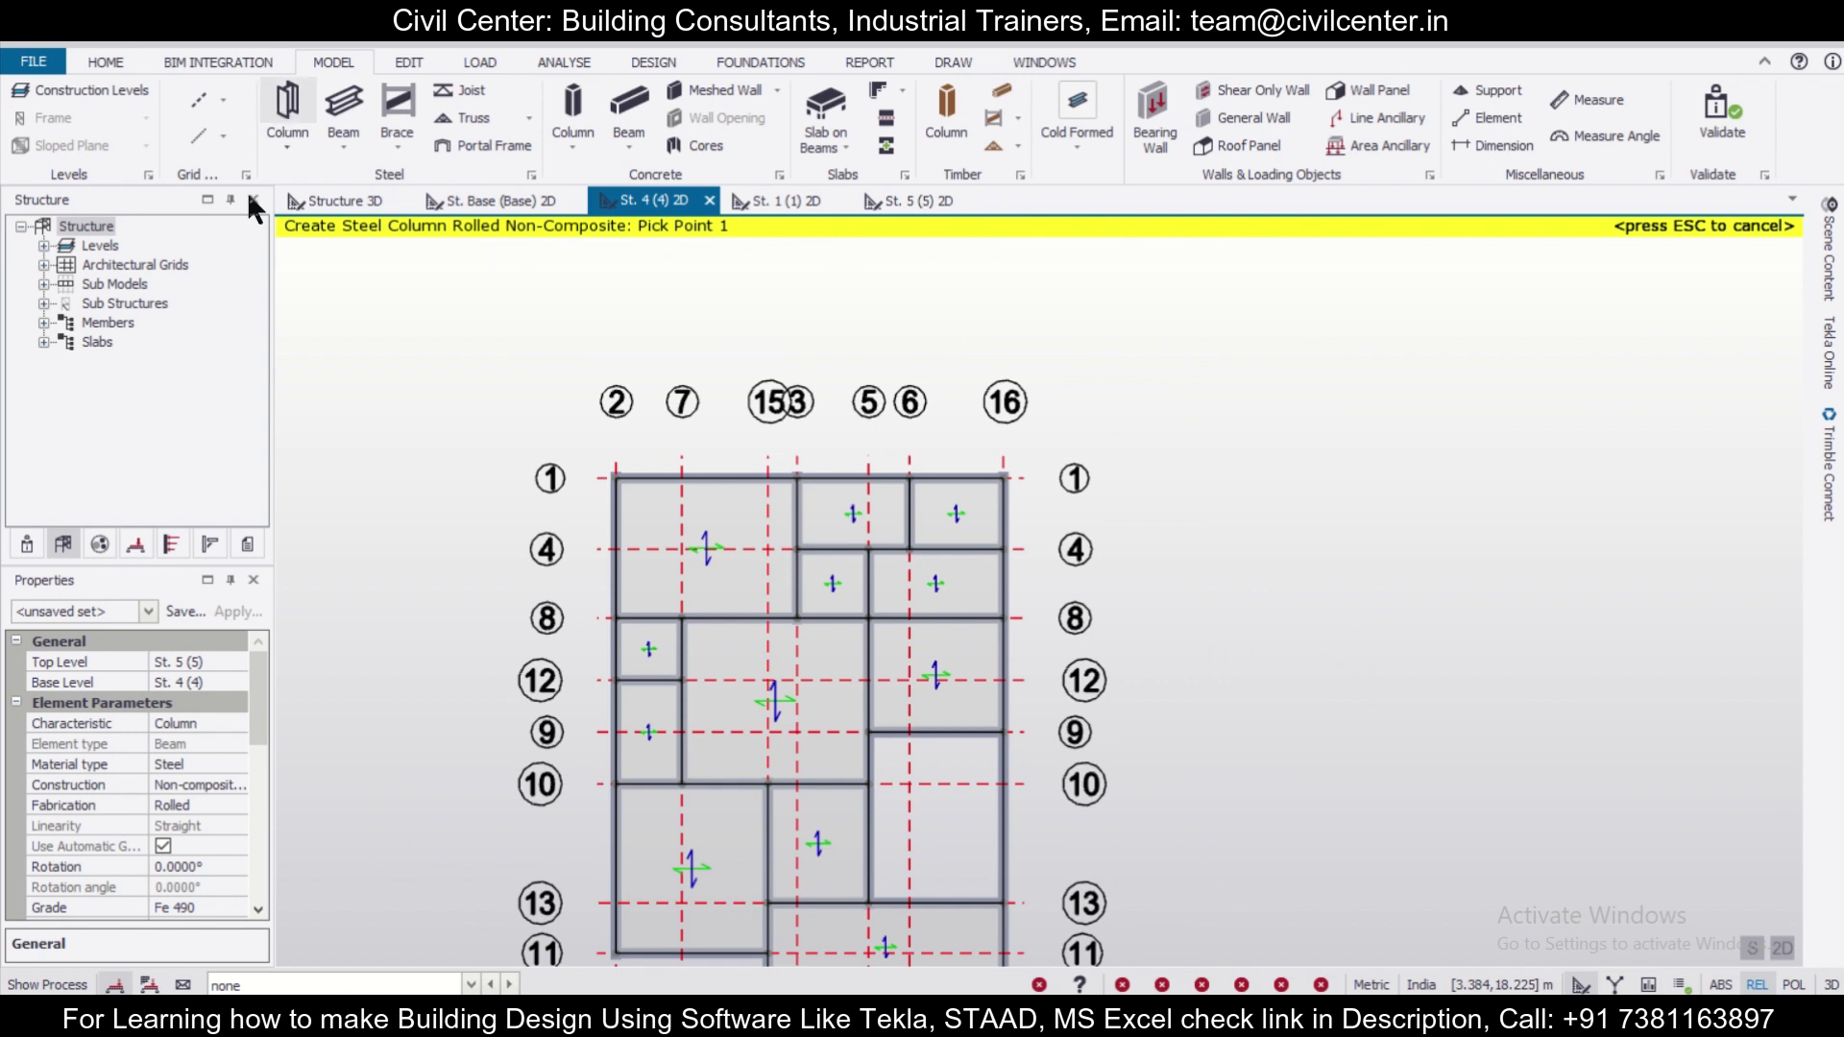
left_click(229, 674)
left_click(229, 674)
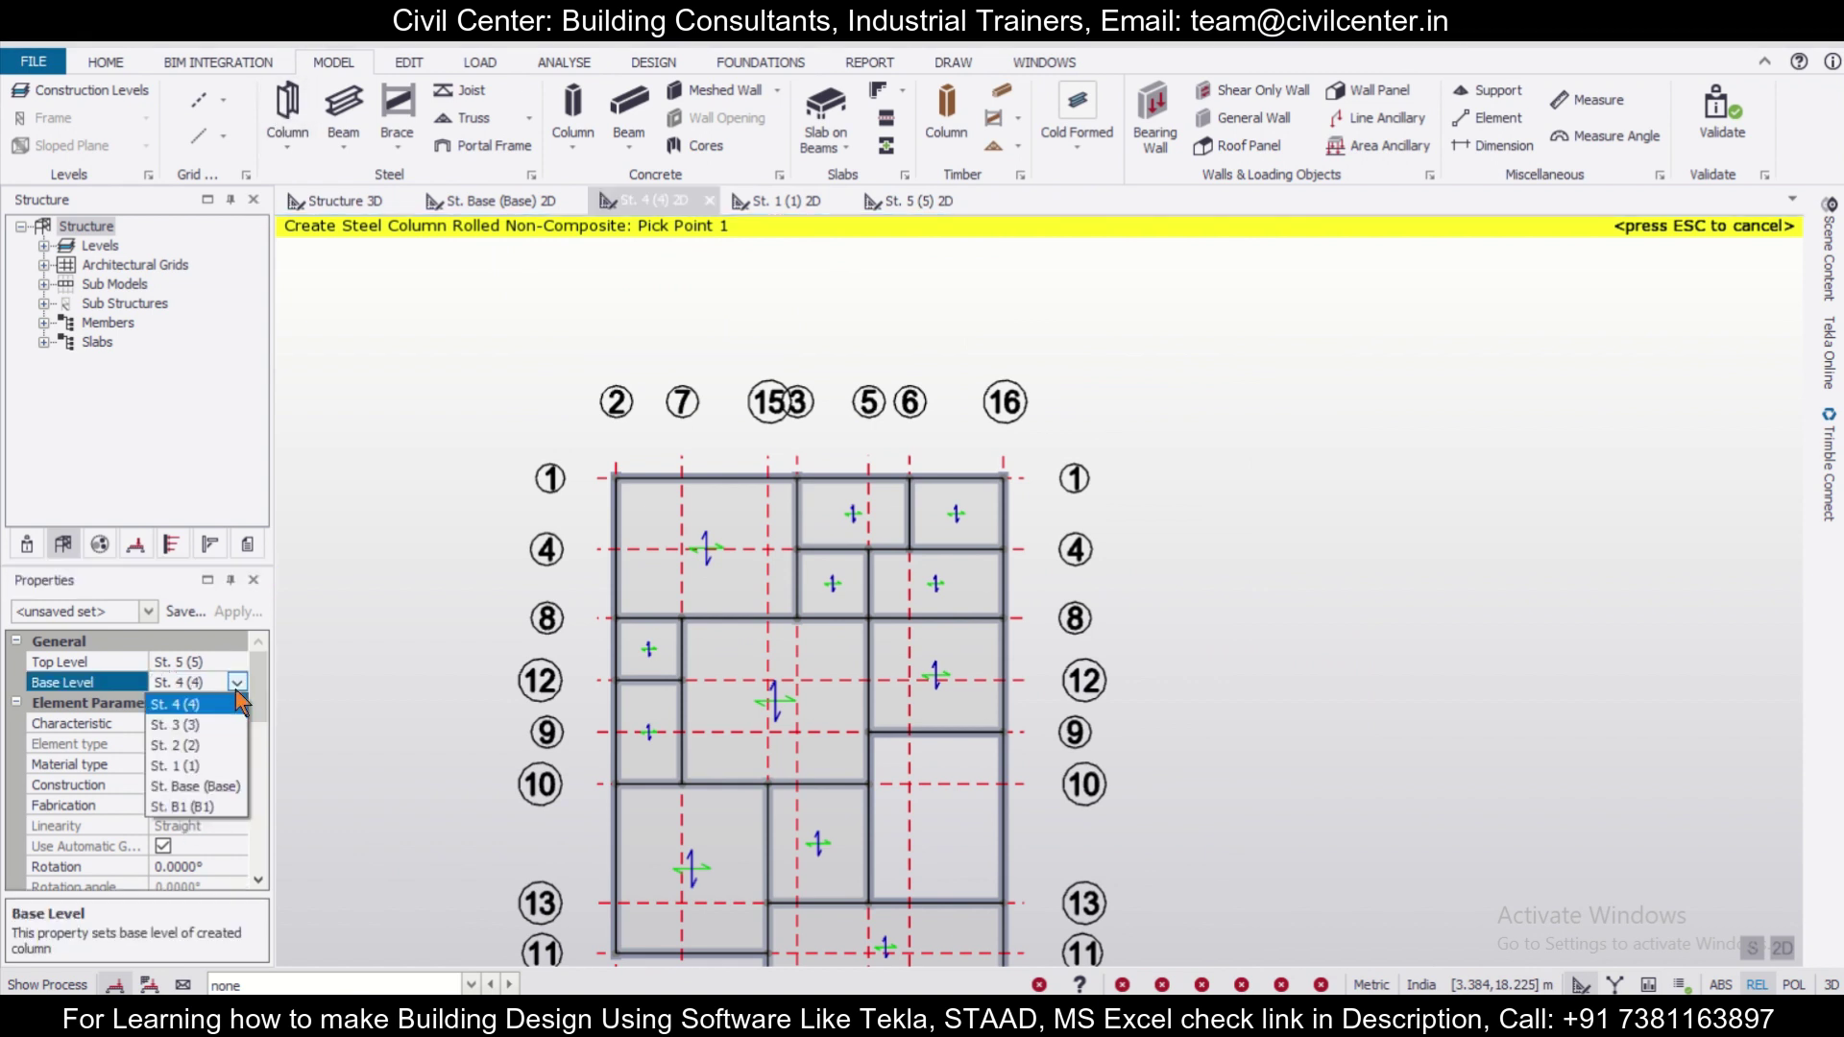
left_click(233, 708)
left_click(236, 657)
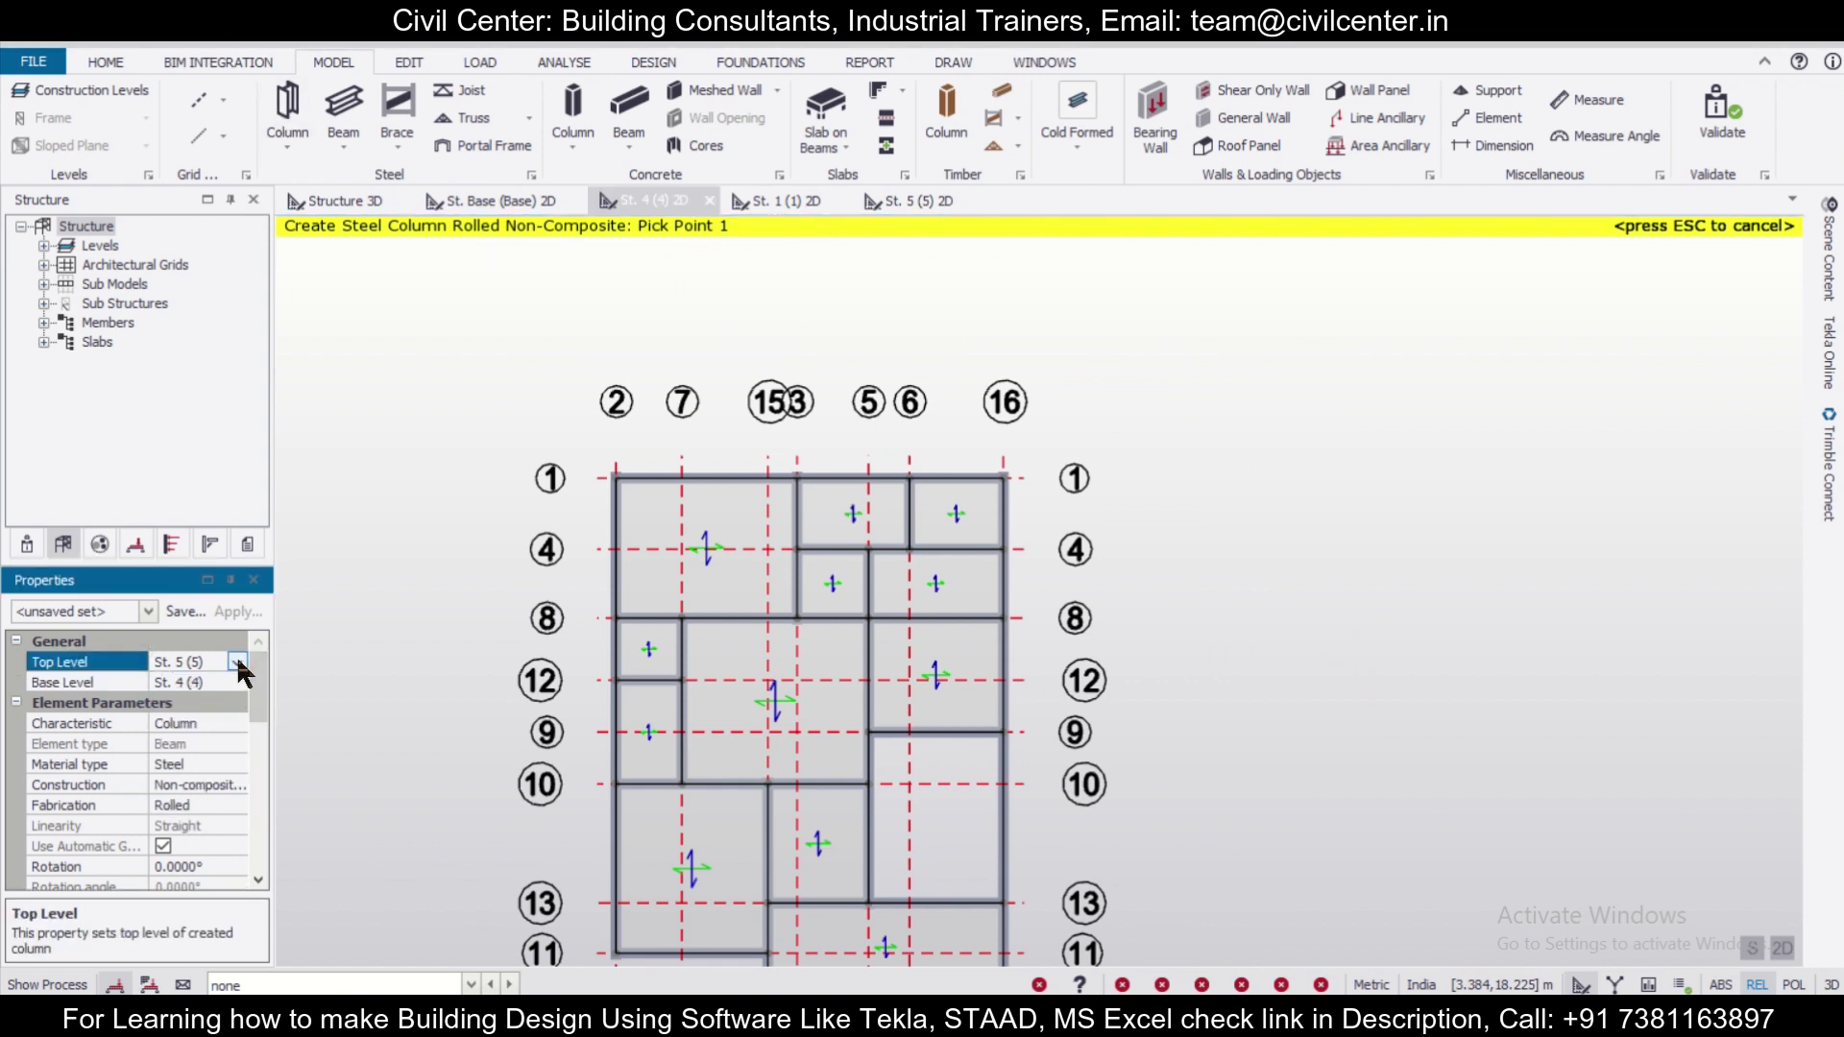
left_click_drag(263, 677, 265, 723)
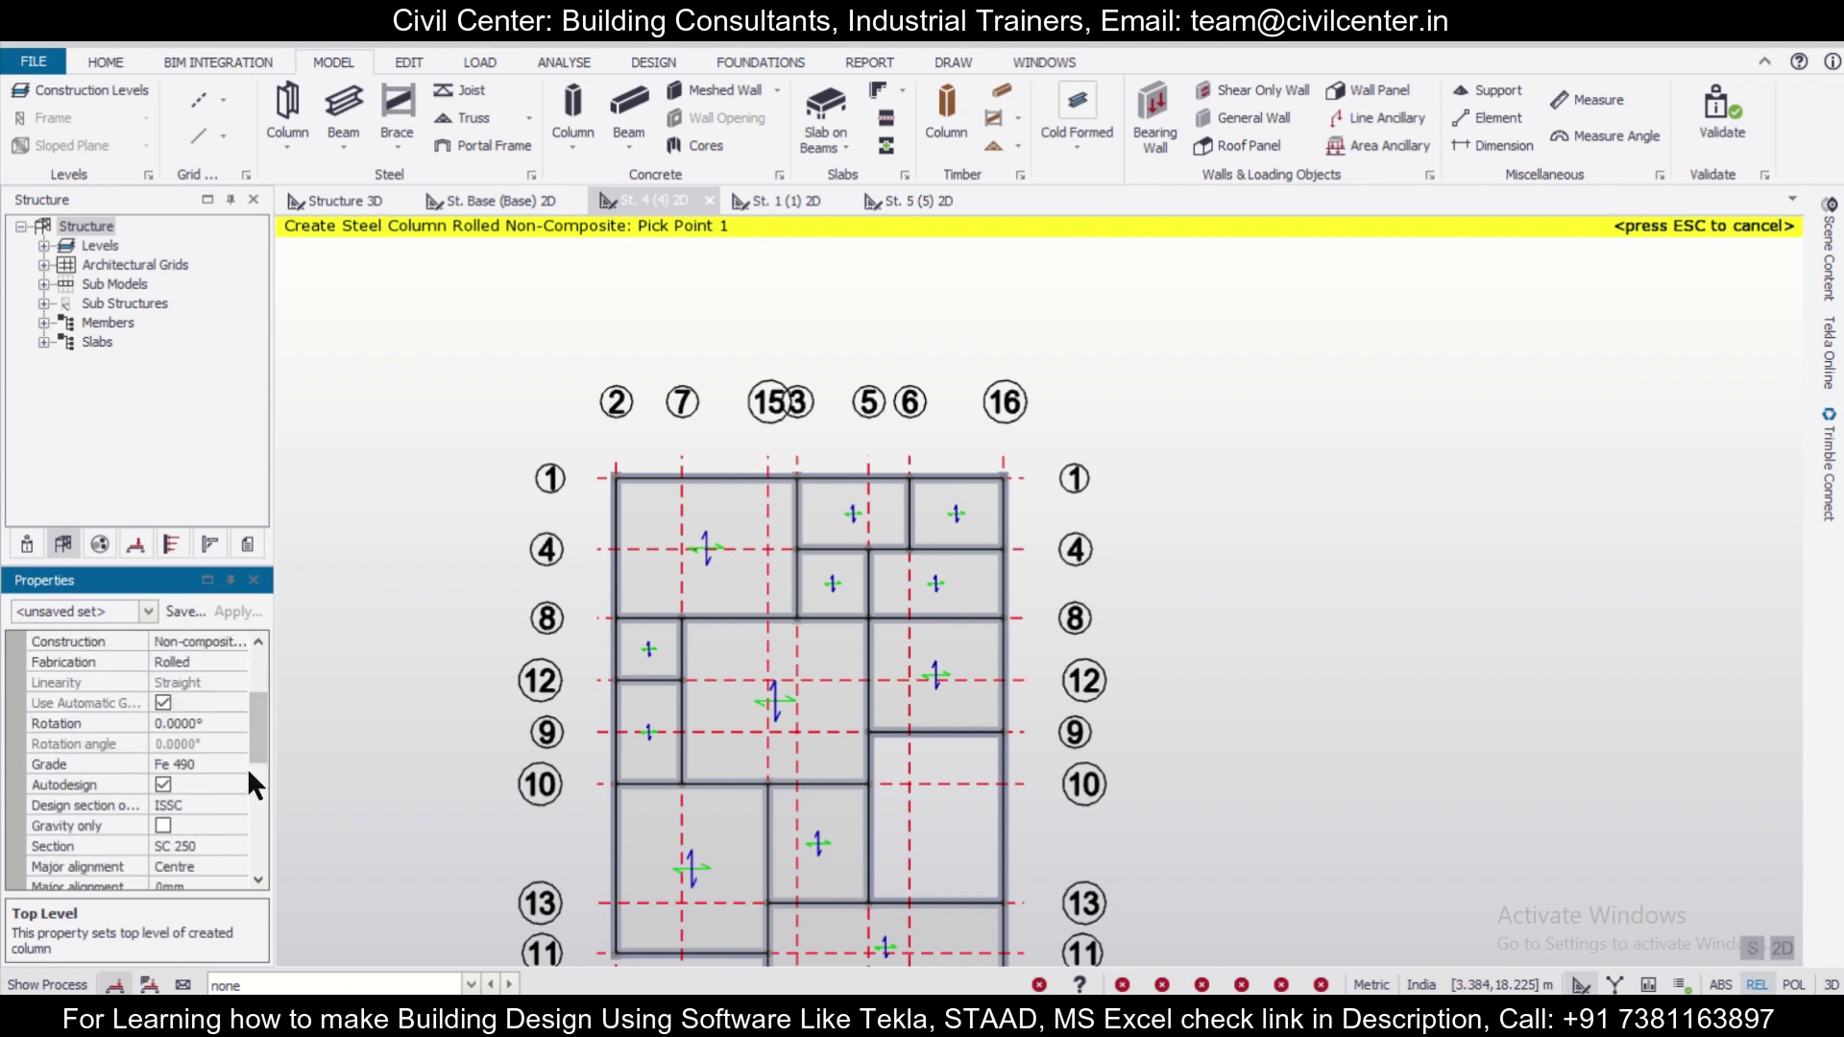
left_click_drag(249, 748, 258, 756)
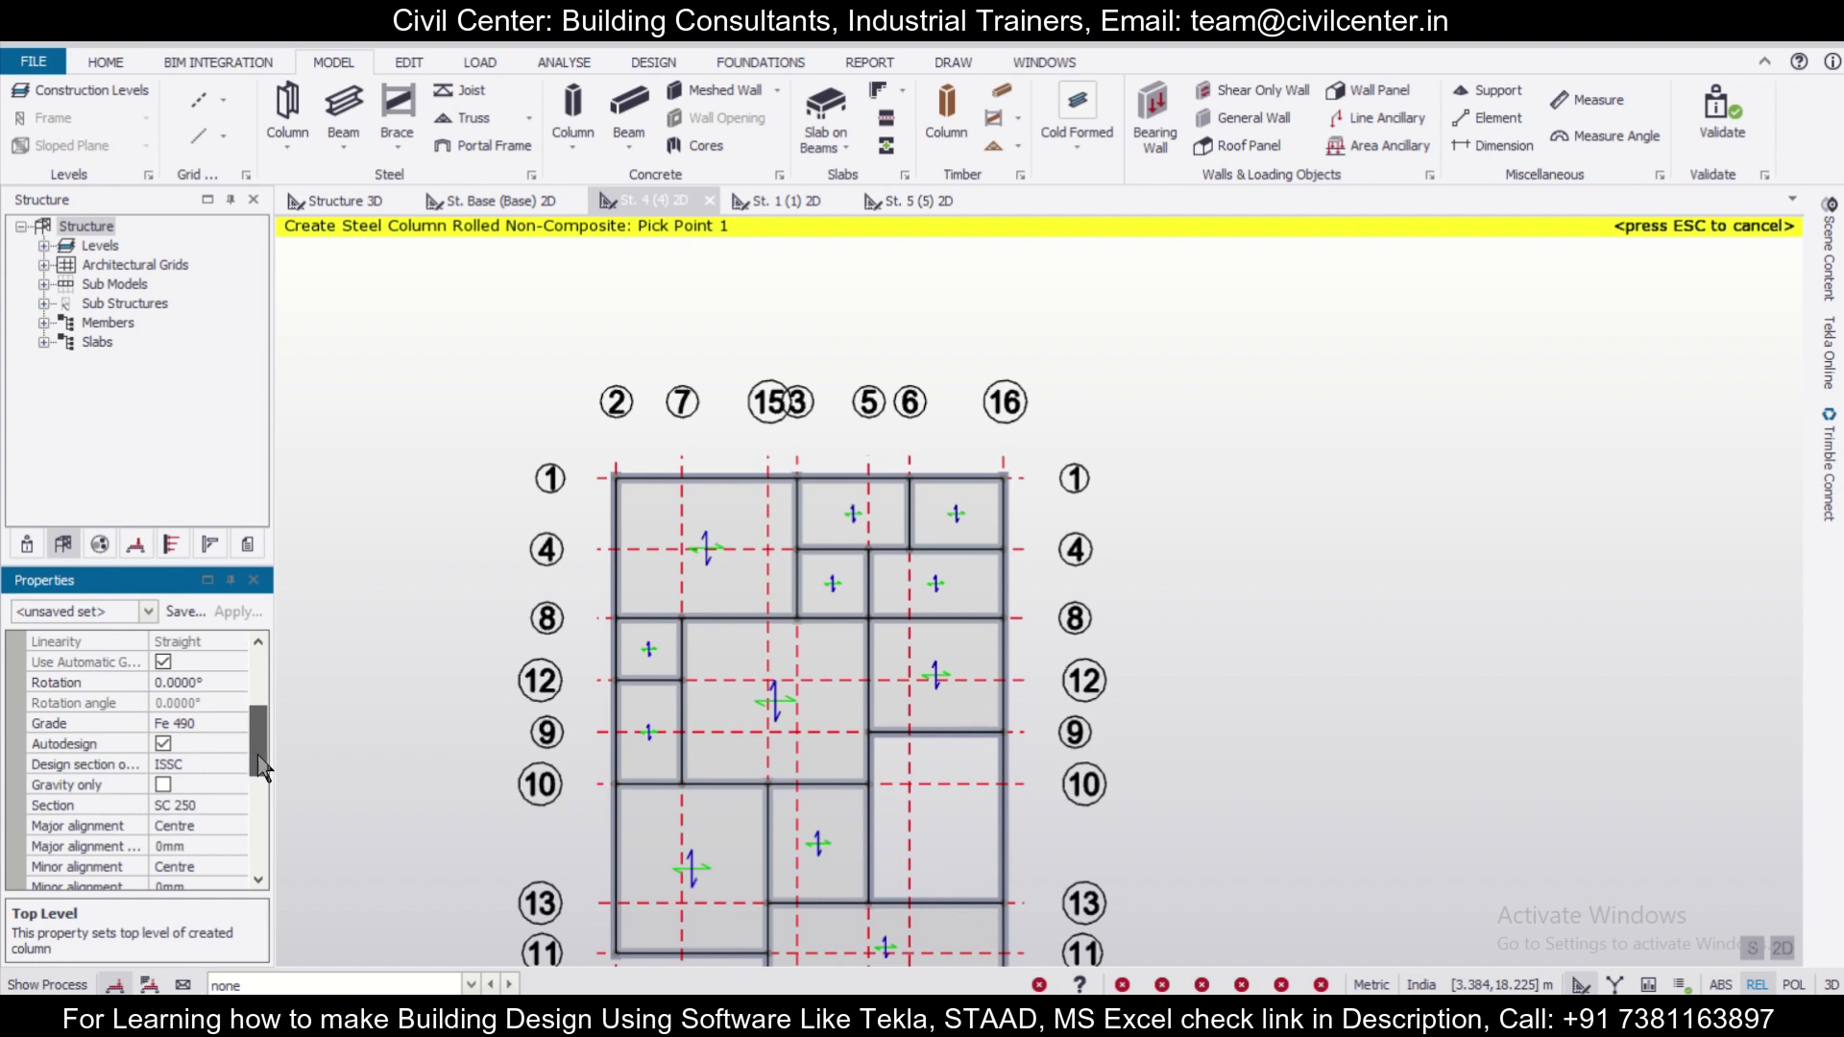
Choose the SC 250 section for the new steel columns
left_click(230, 803)
left_click(234, 805)
left_click(235, 805)
left_click(235, 805)
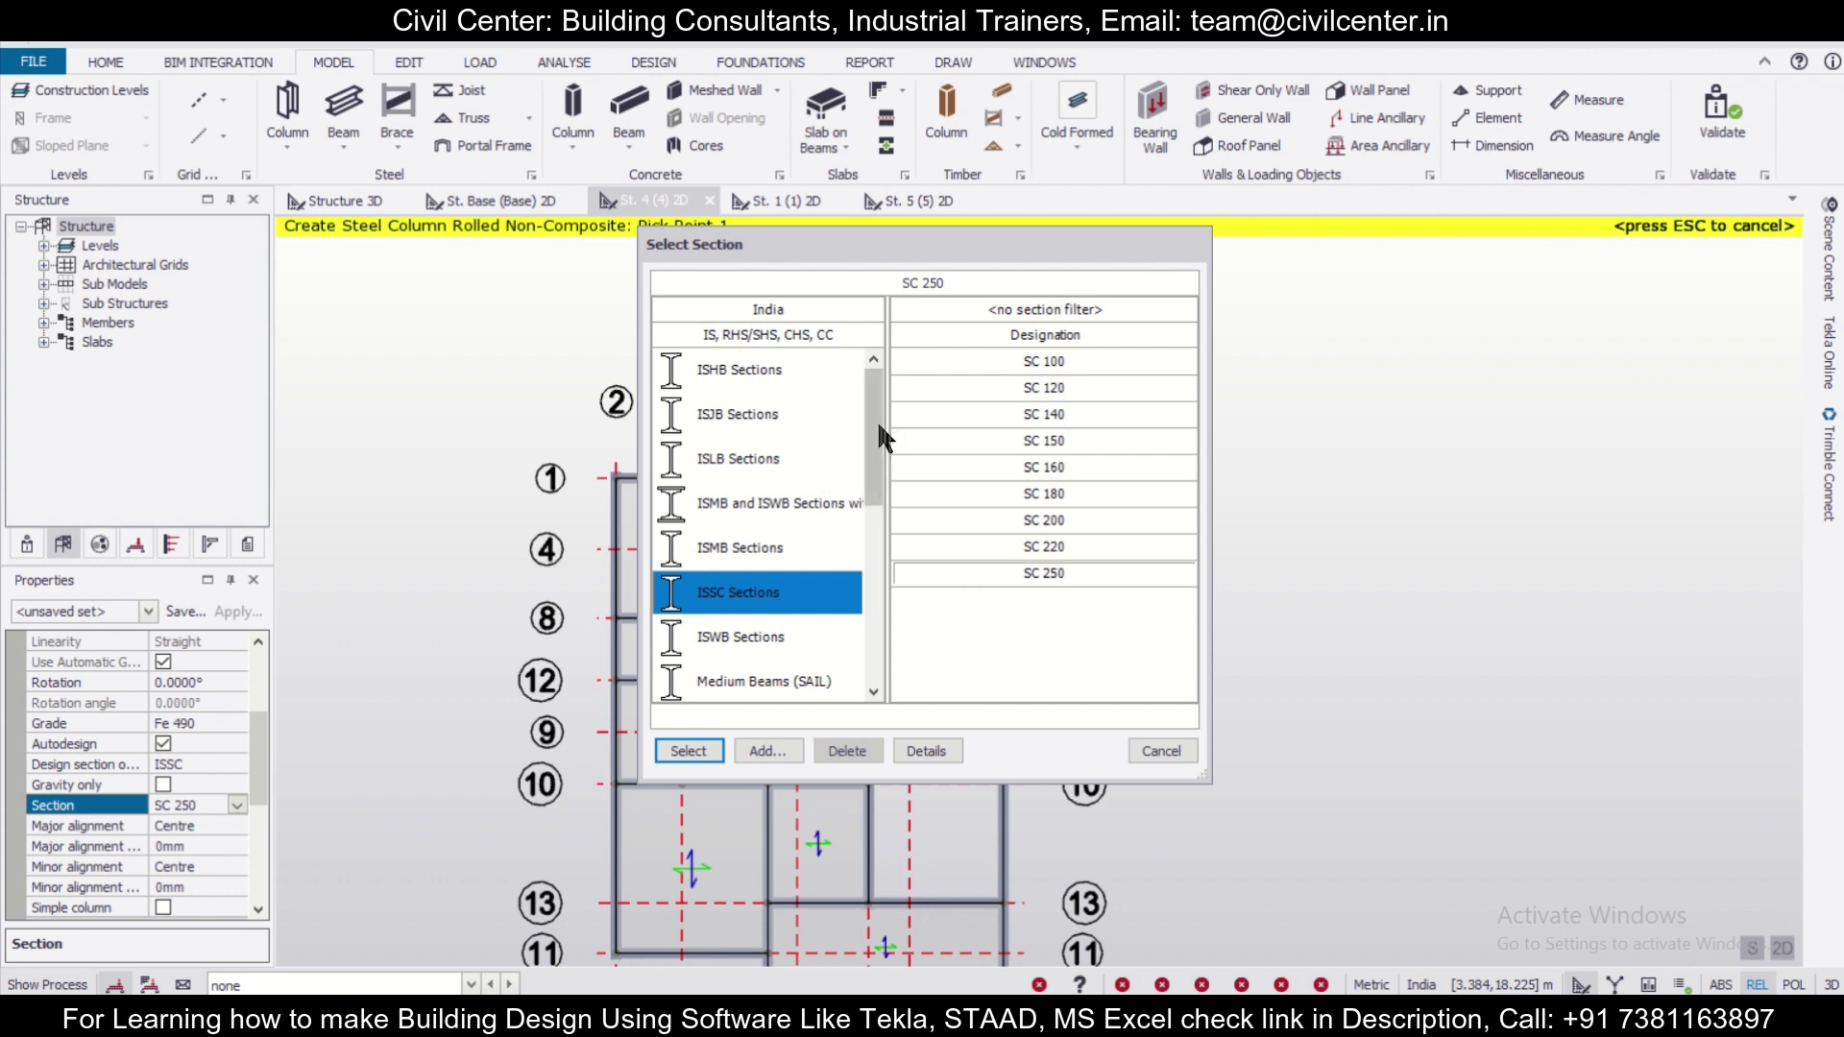
left_click(853, 312)
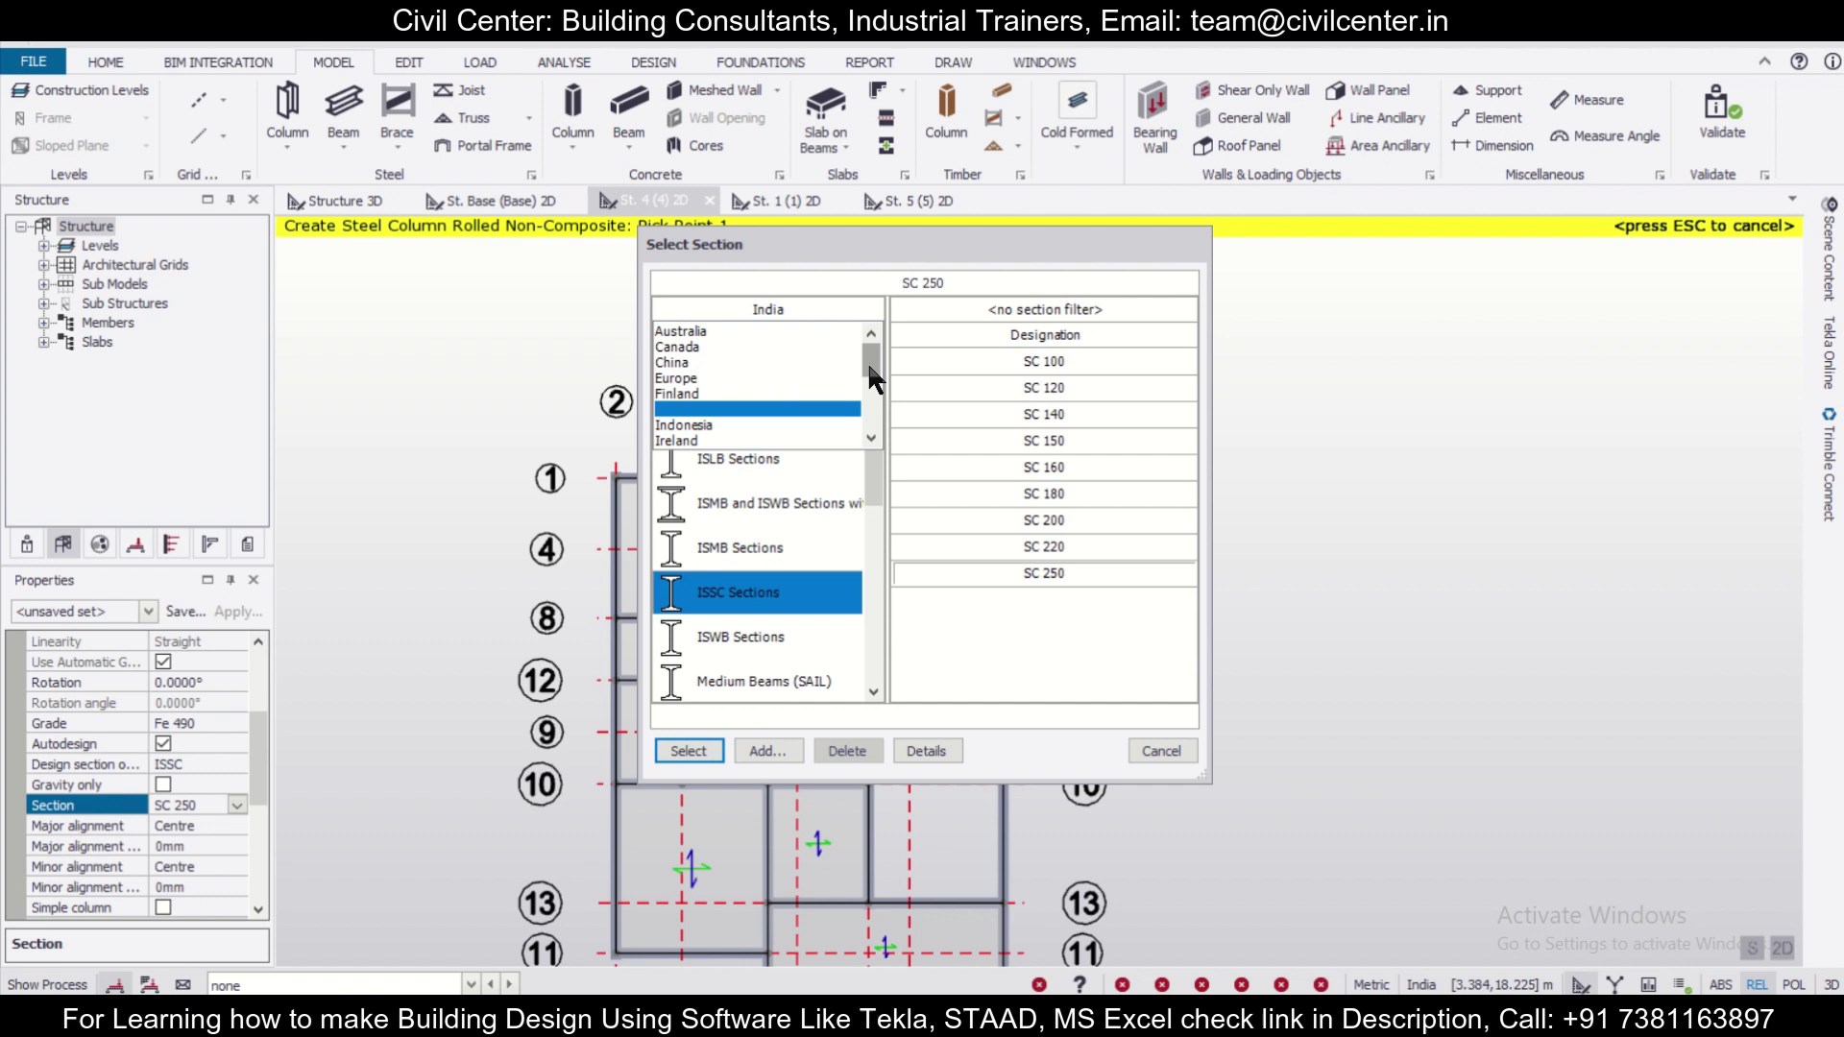
left_click(1161, 750)
scroll(1028, 480, "up", 5)
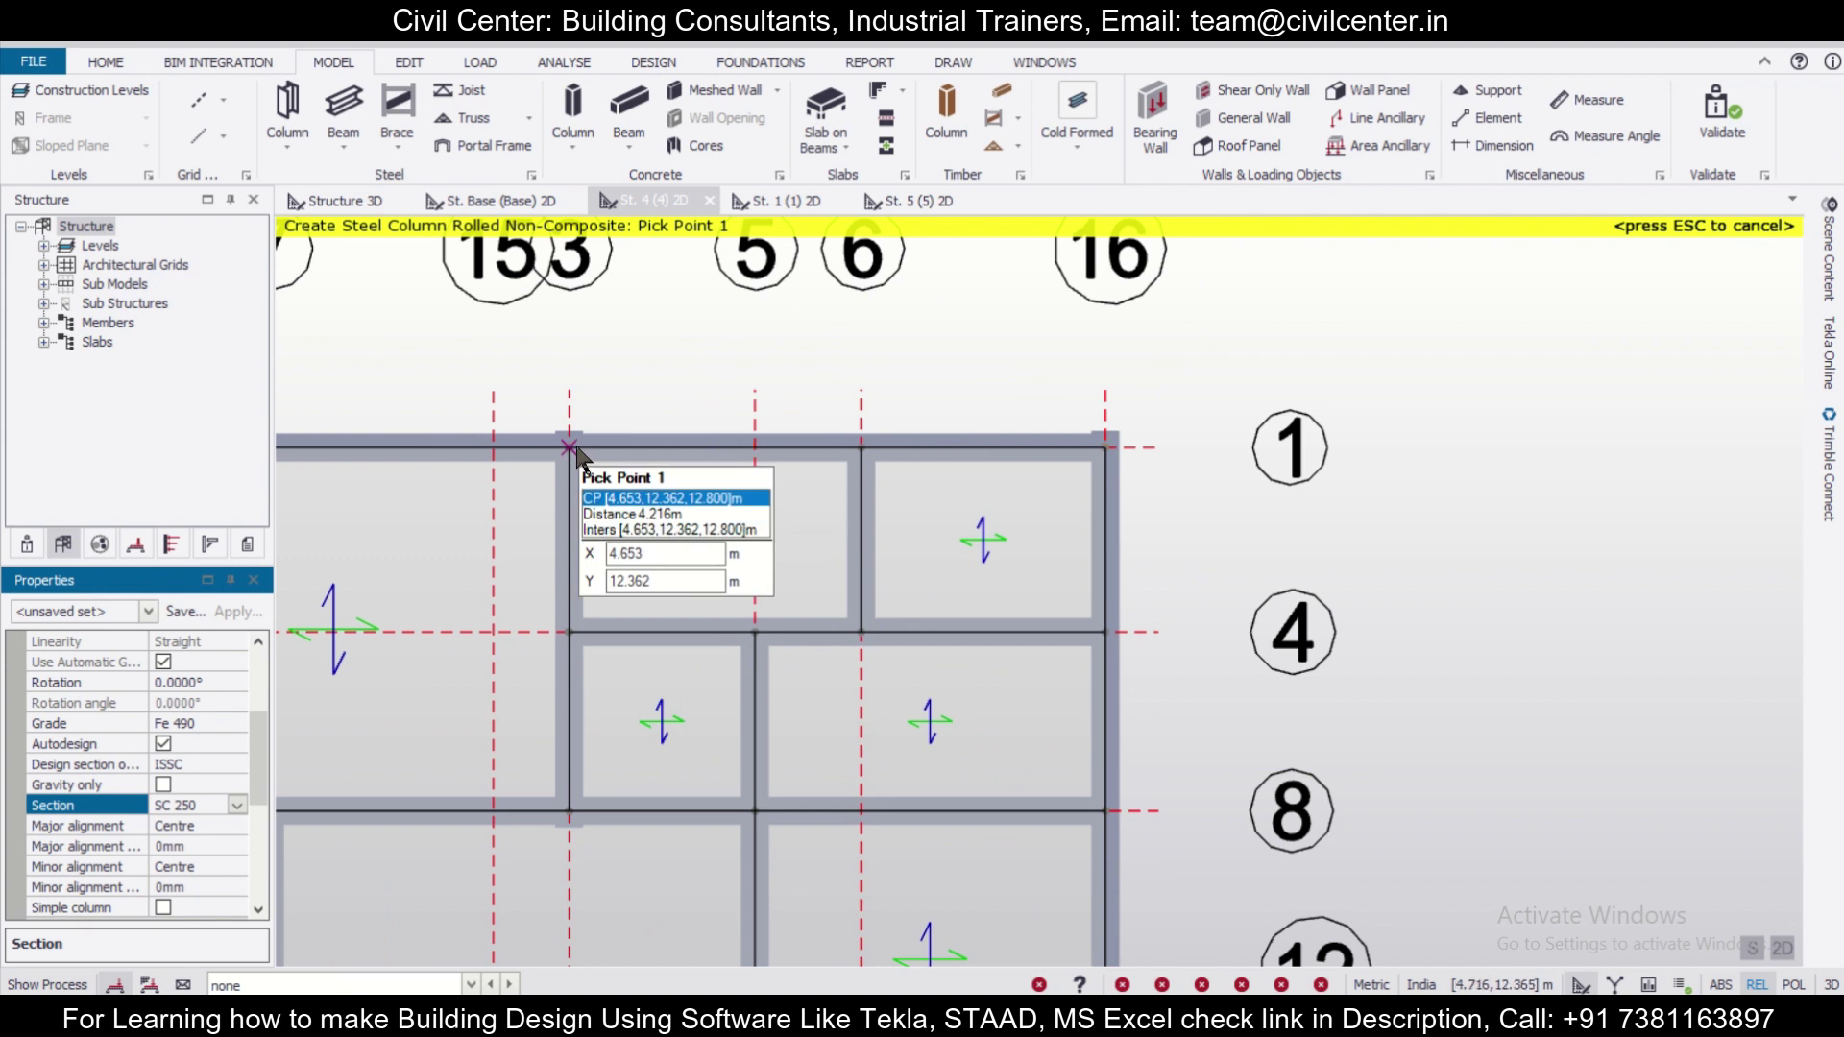
Place the SC 250 columns where grids 3 and 16 cross grids 1 and 8, then check them in 3D
left_click(574, 449)
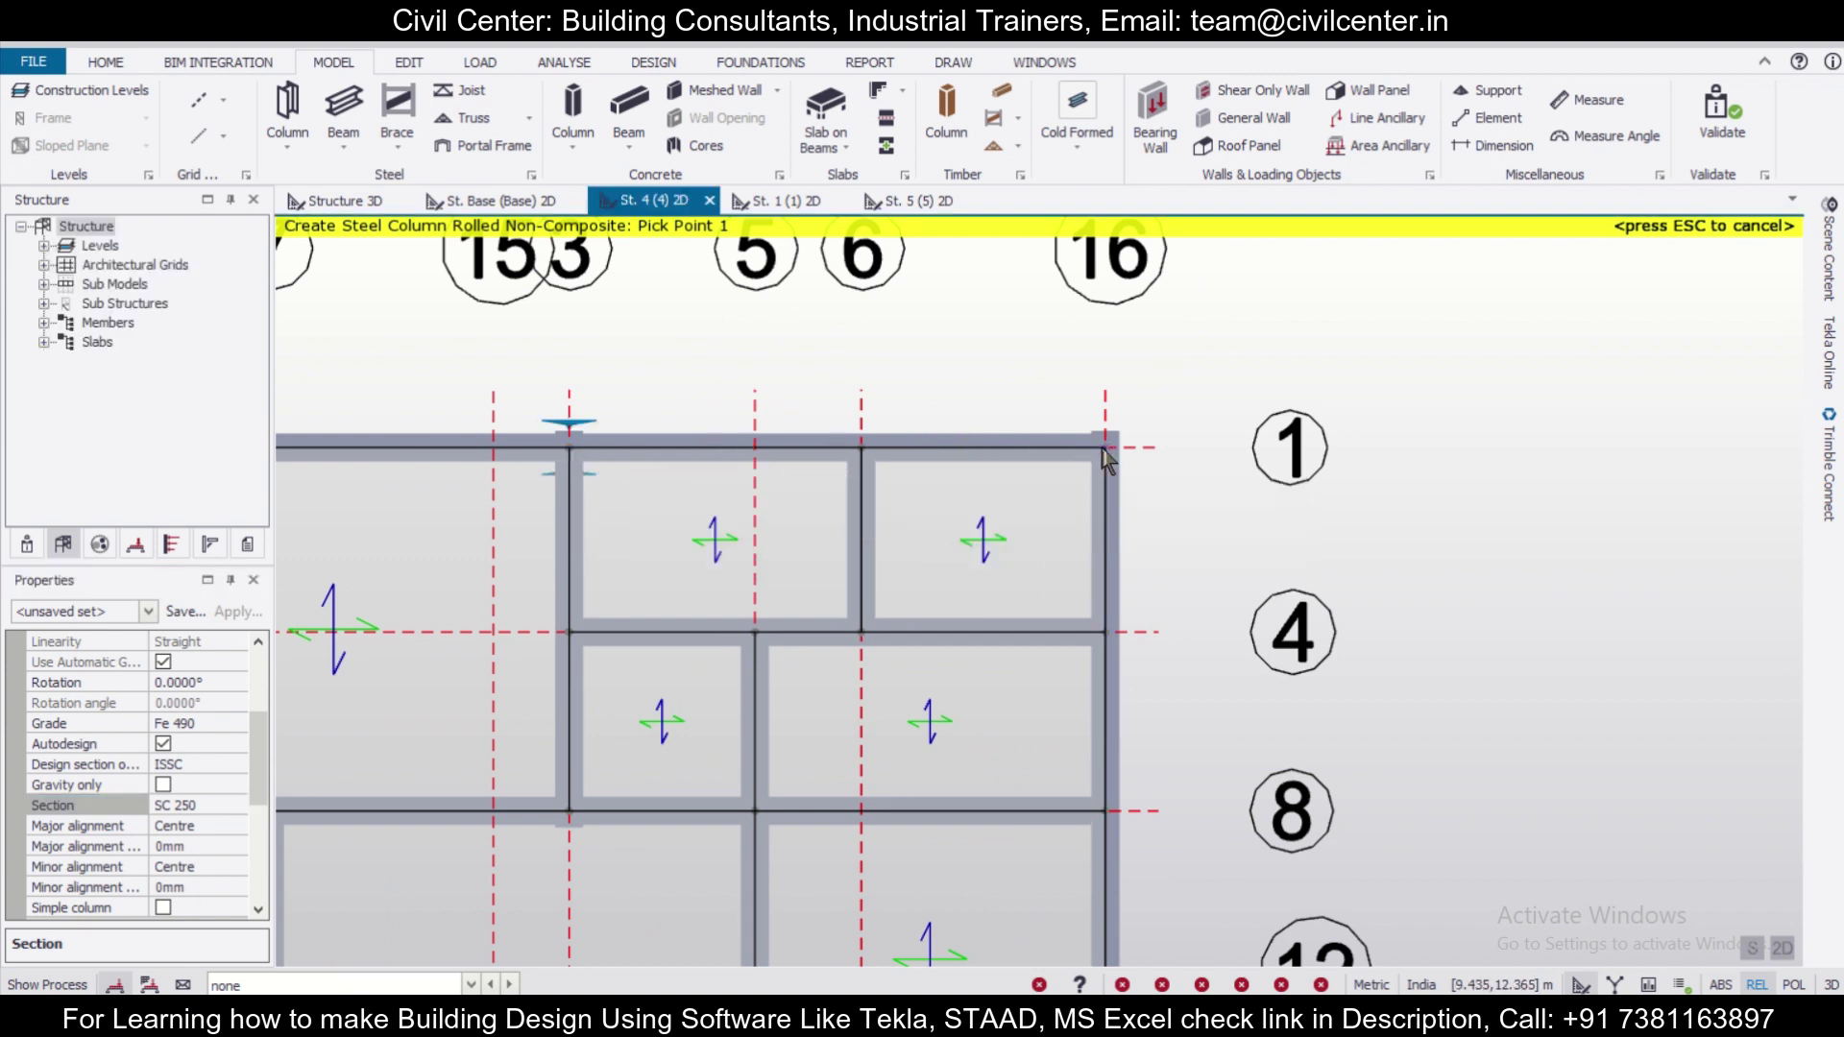
left_click(1106, 813)
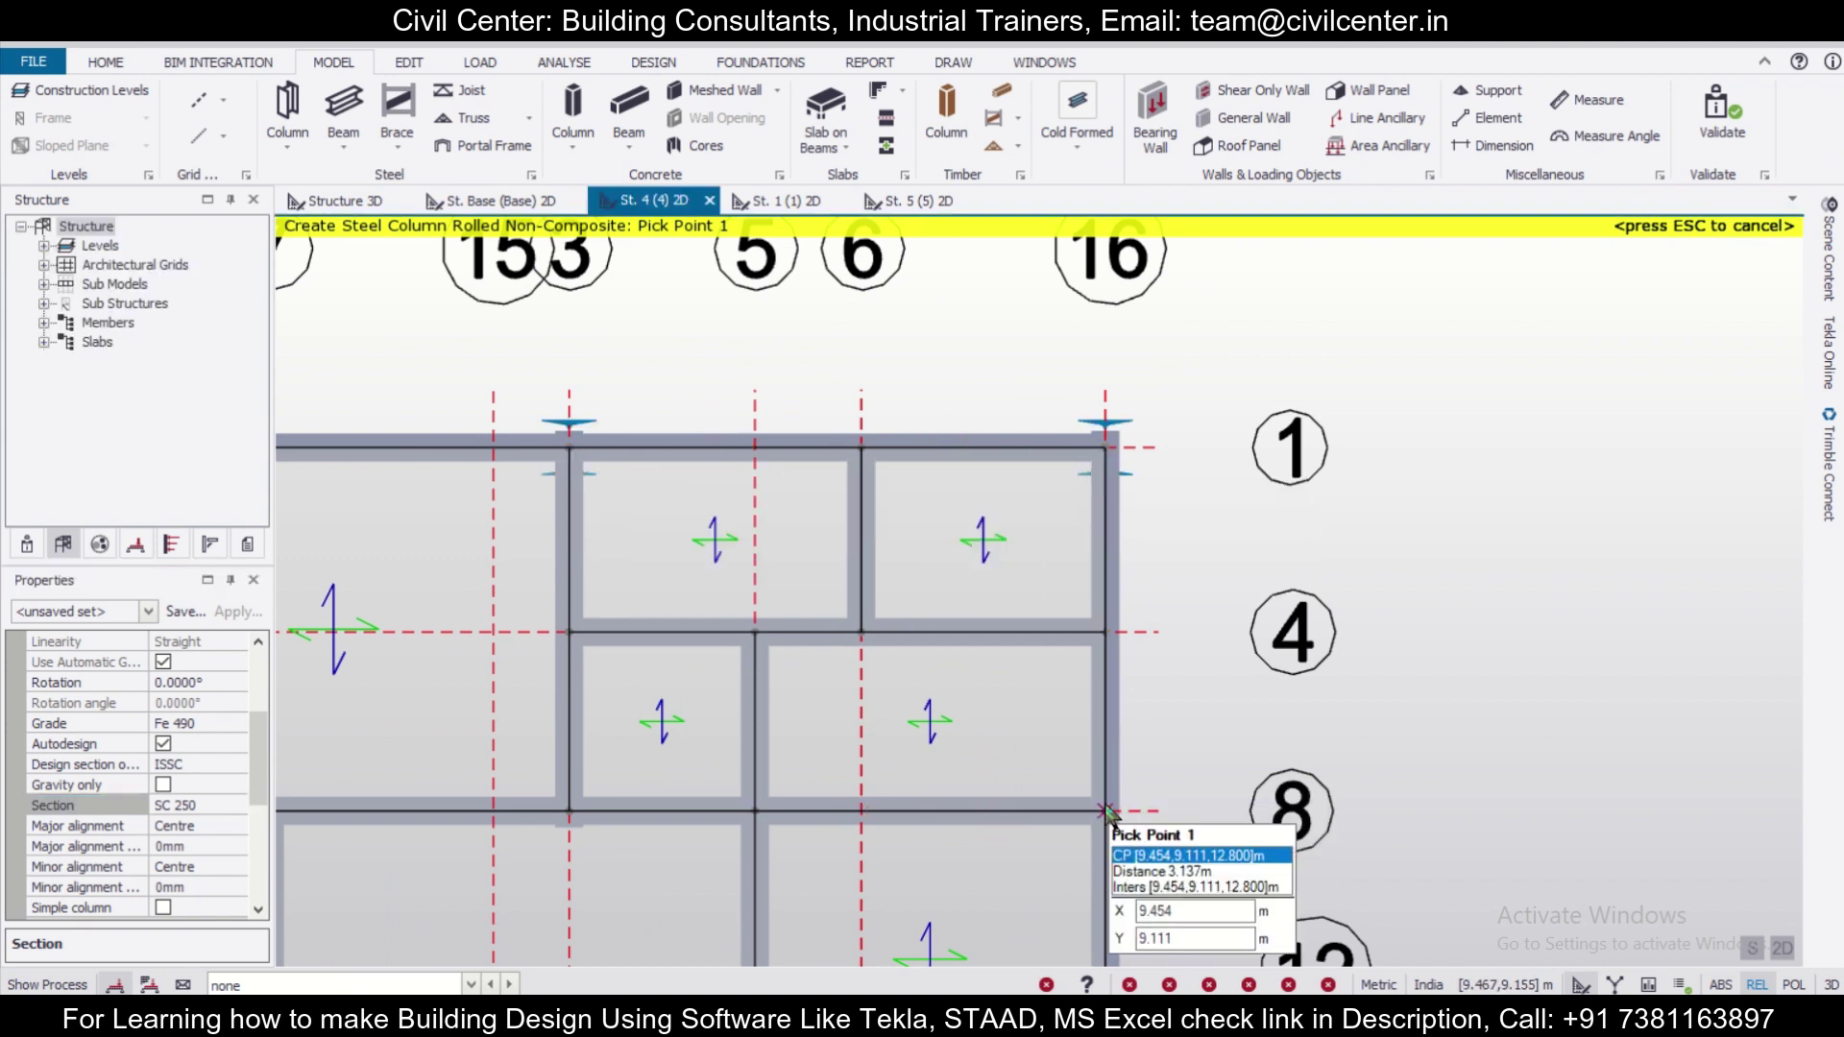
left_click(572, 812)
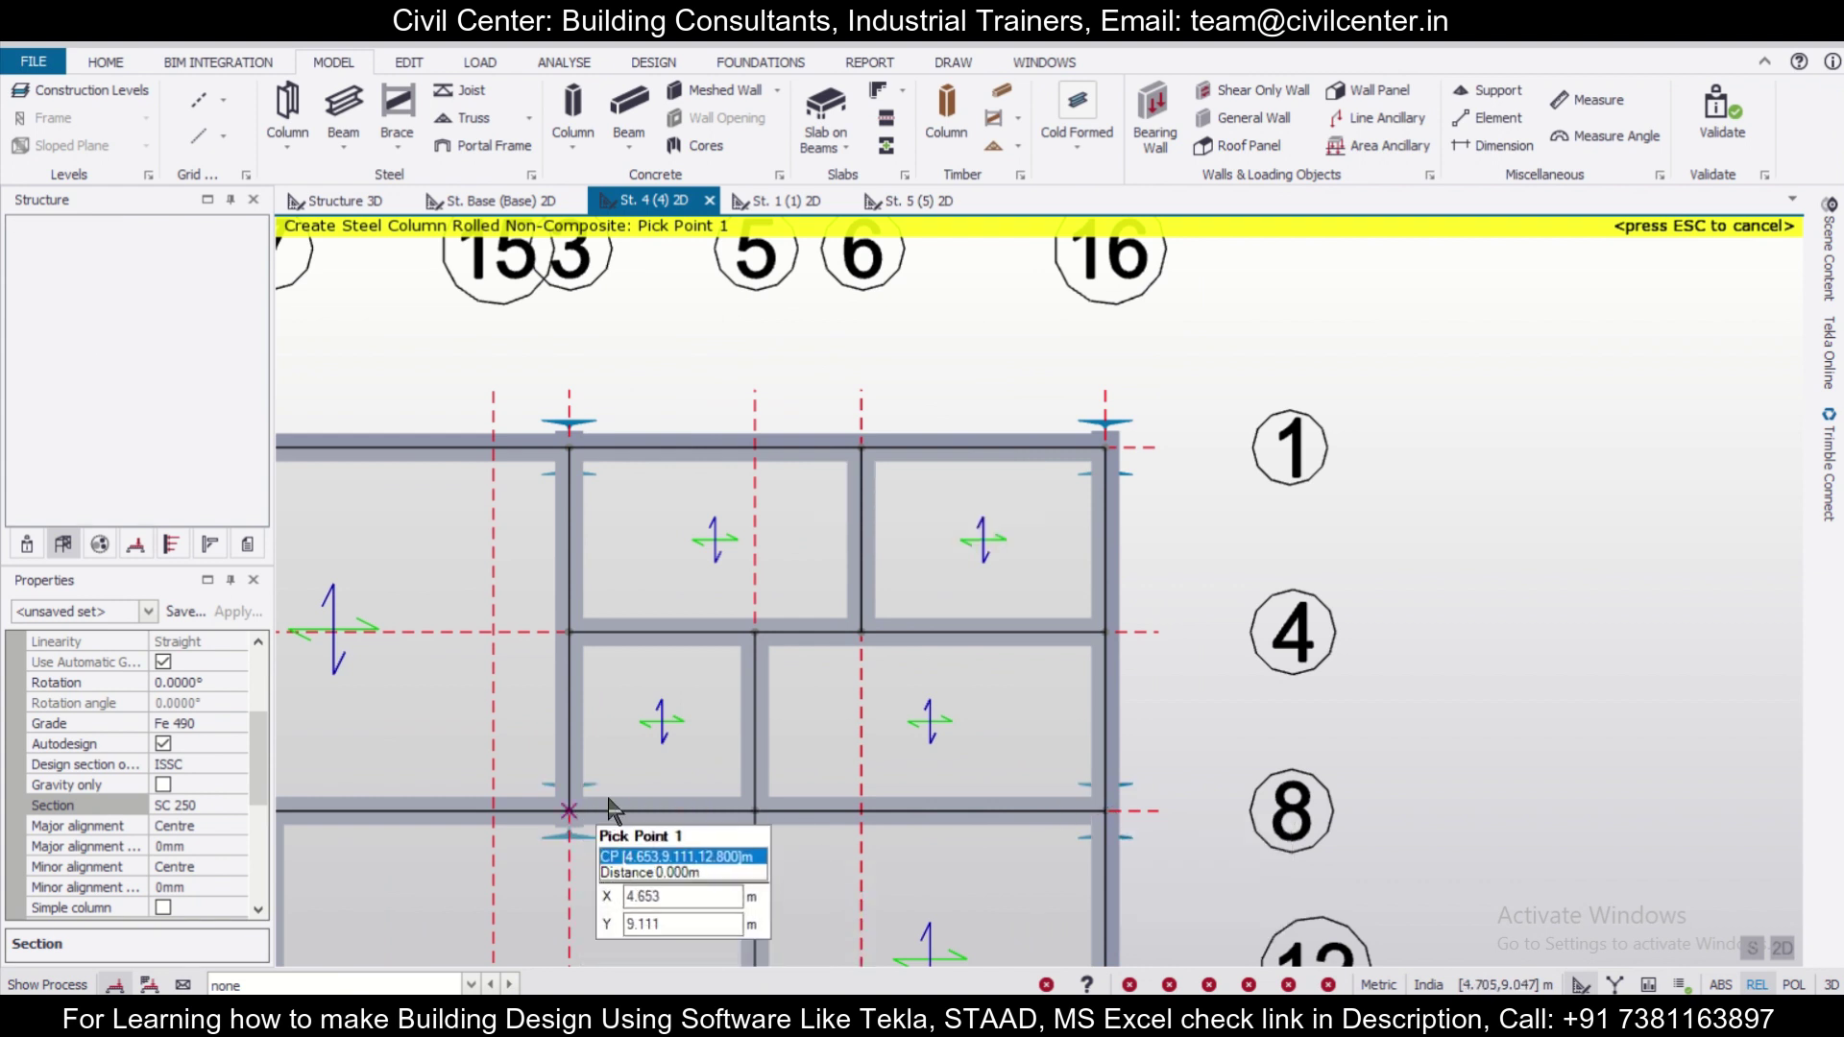
left_click(346, 202)
right_click_drag(1450, 468, 1391, 493)
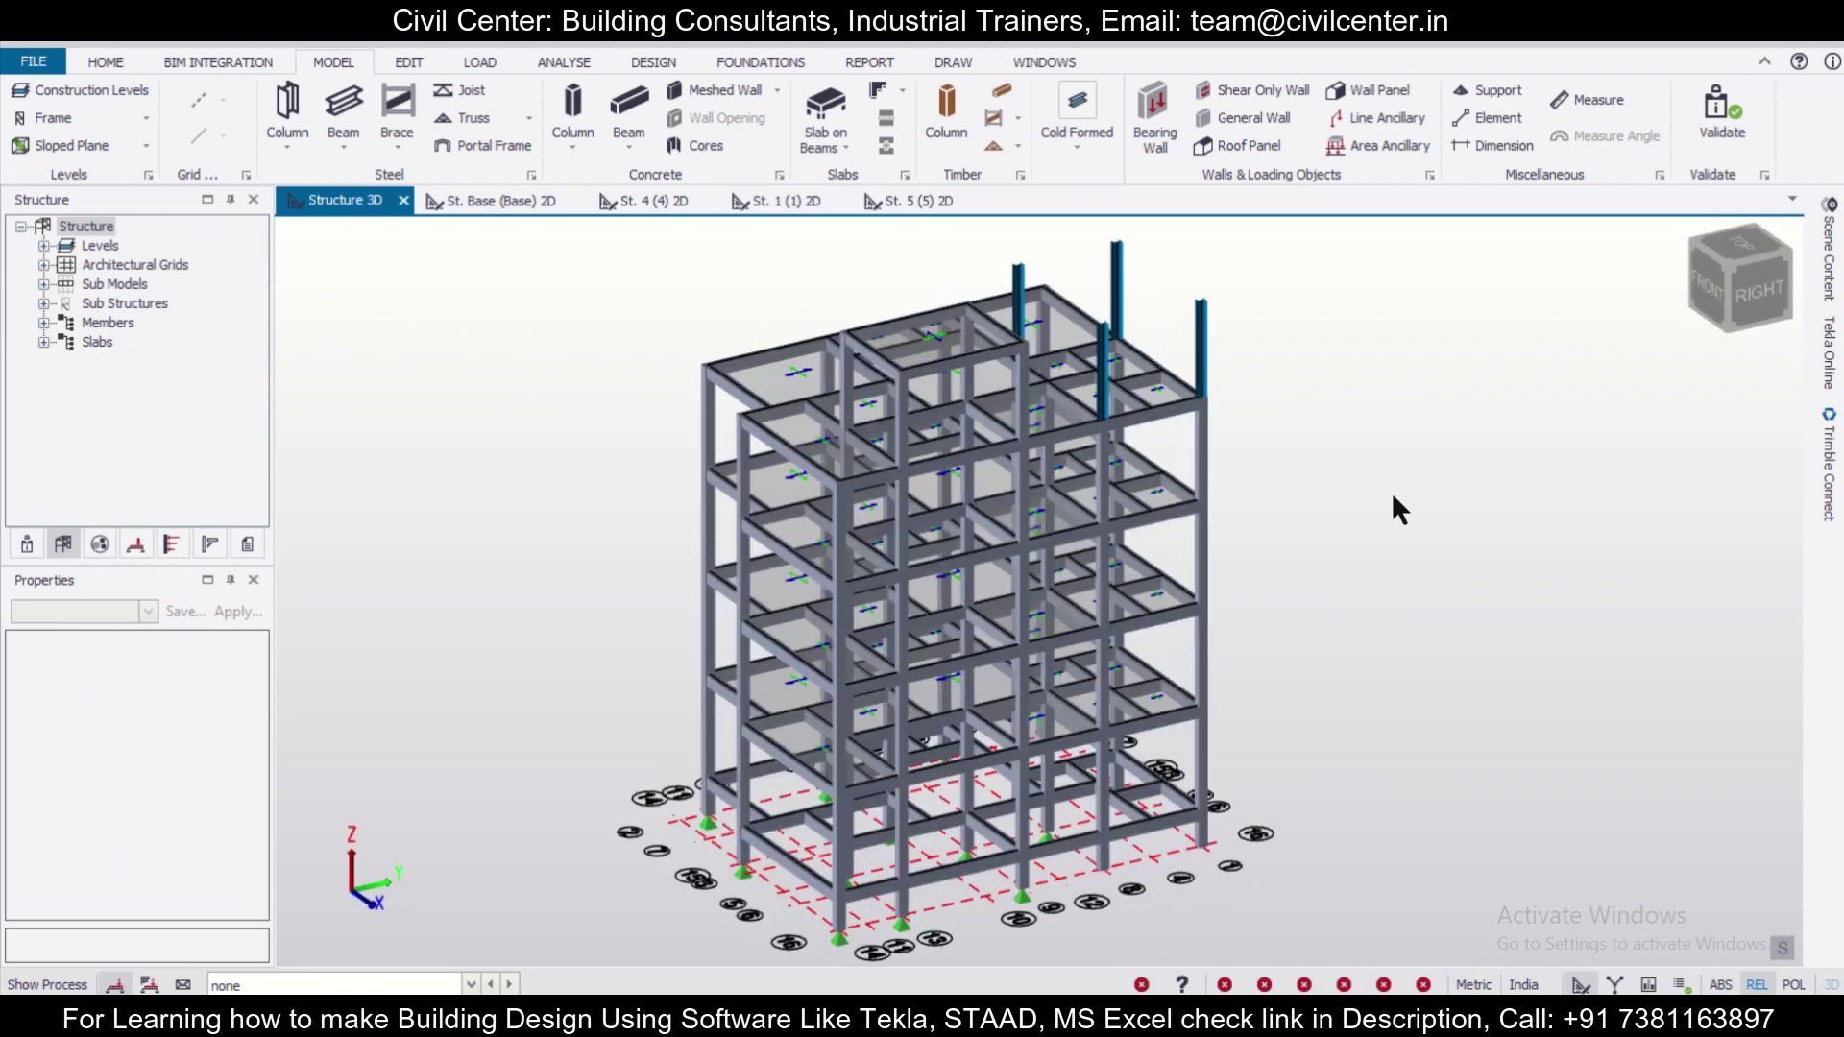
left_click(937, 204)
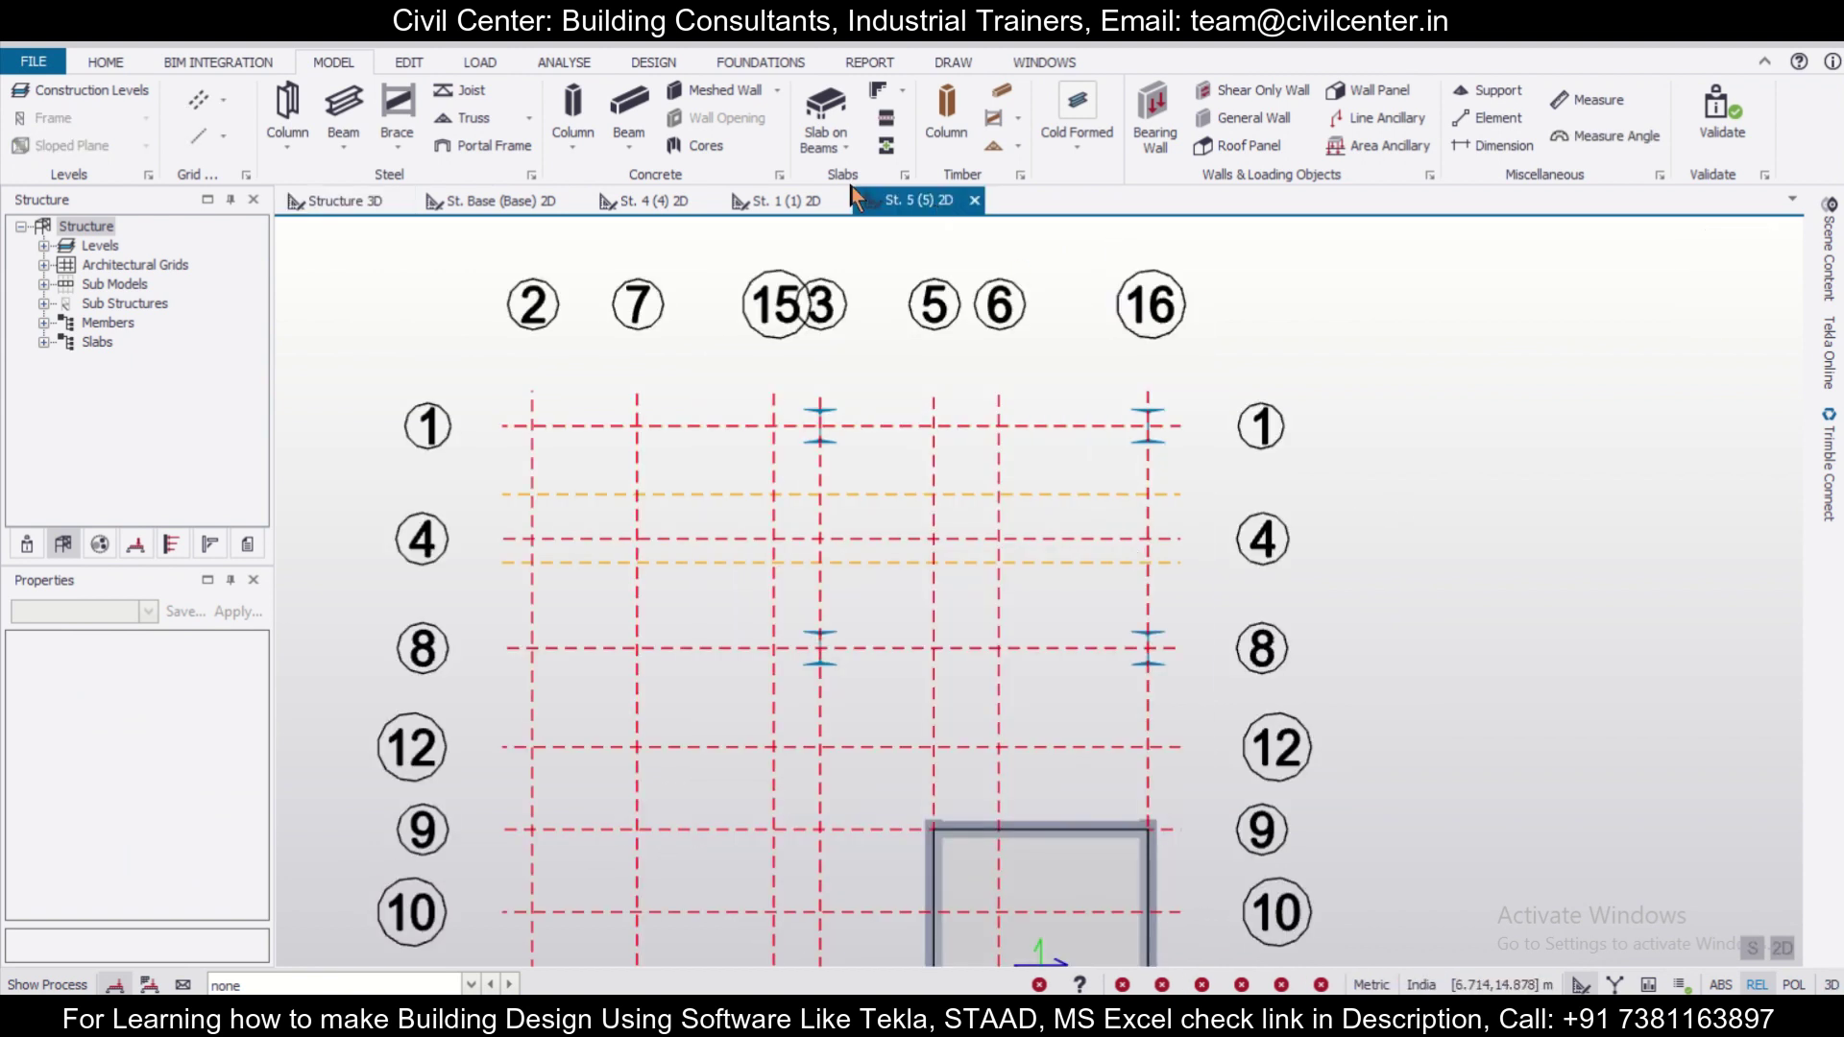
Add storey 5 steel beams along grids 3 and 16 joining the new column tops
left_click(343, 106)
left_click_drag(776, 374, 916, 678)
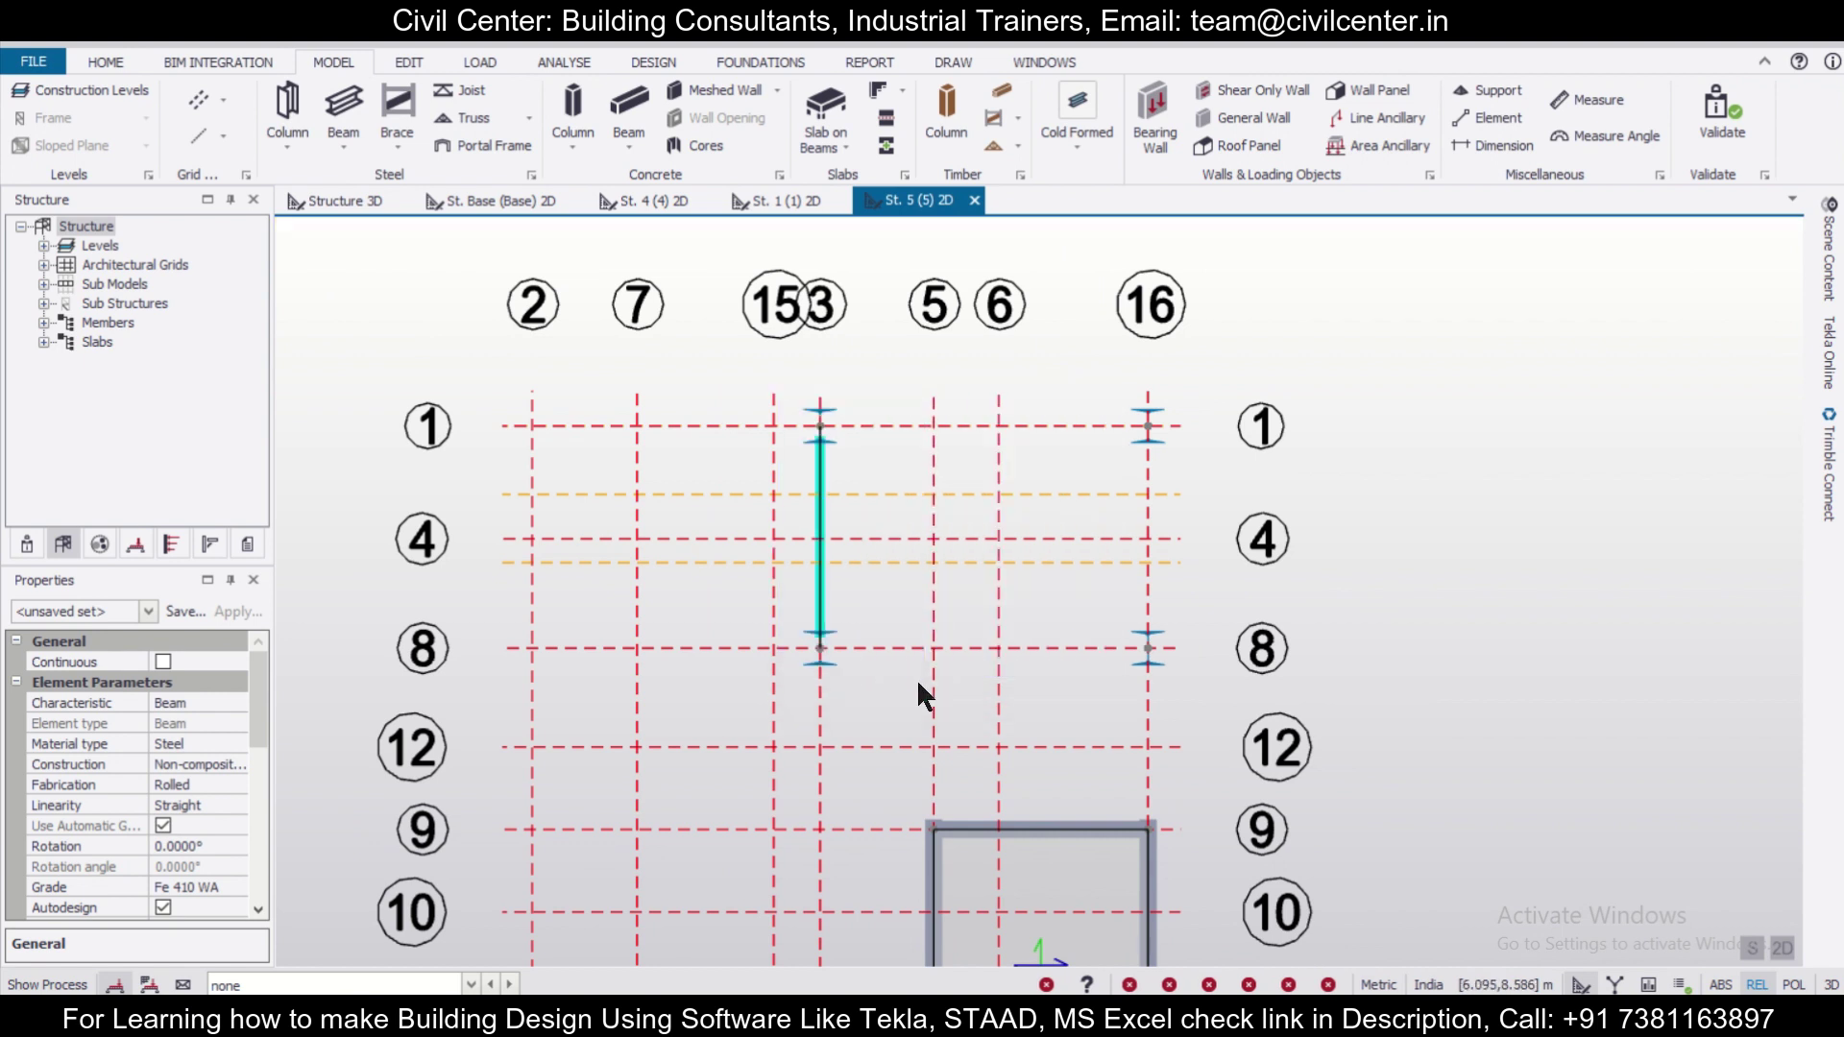
left_click_drag(1111, 358, 1190, 680)
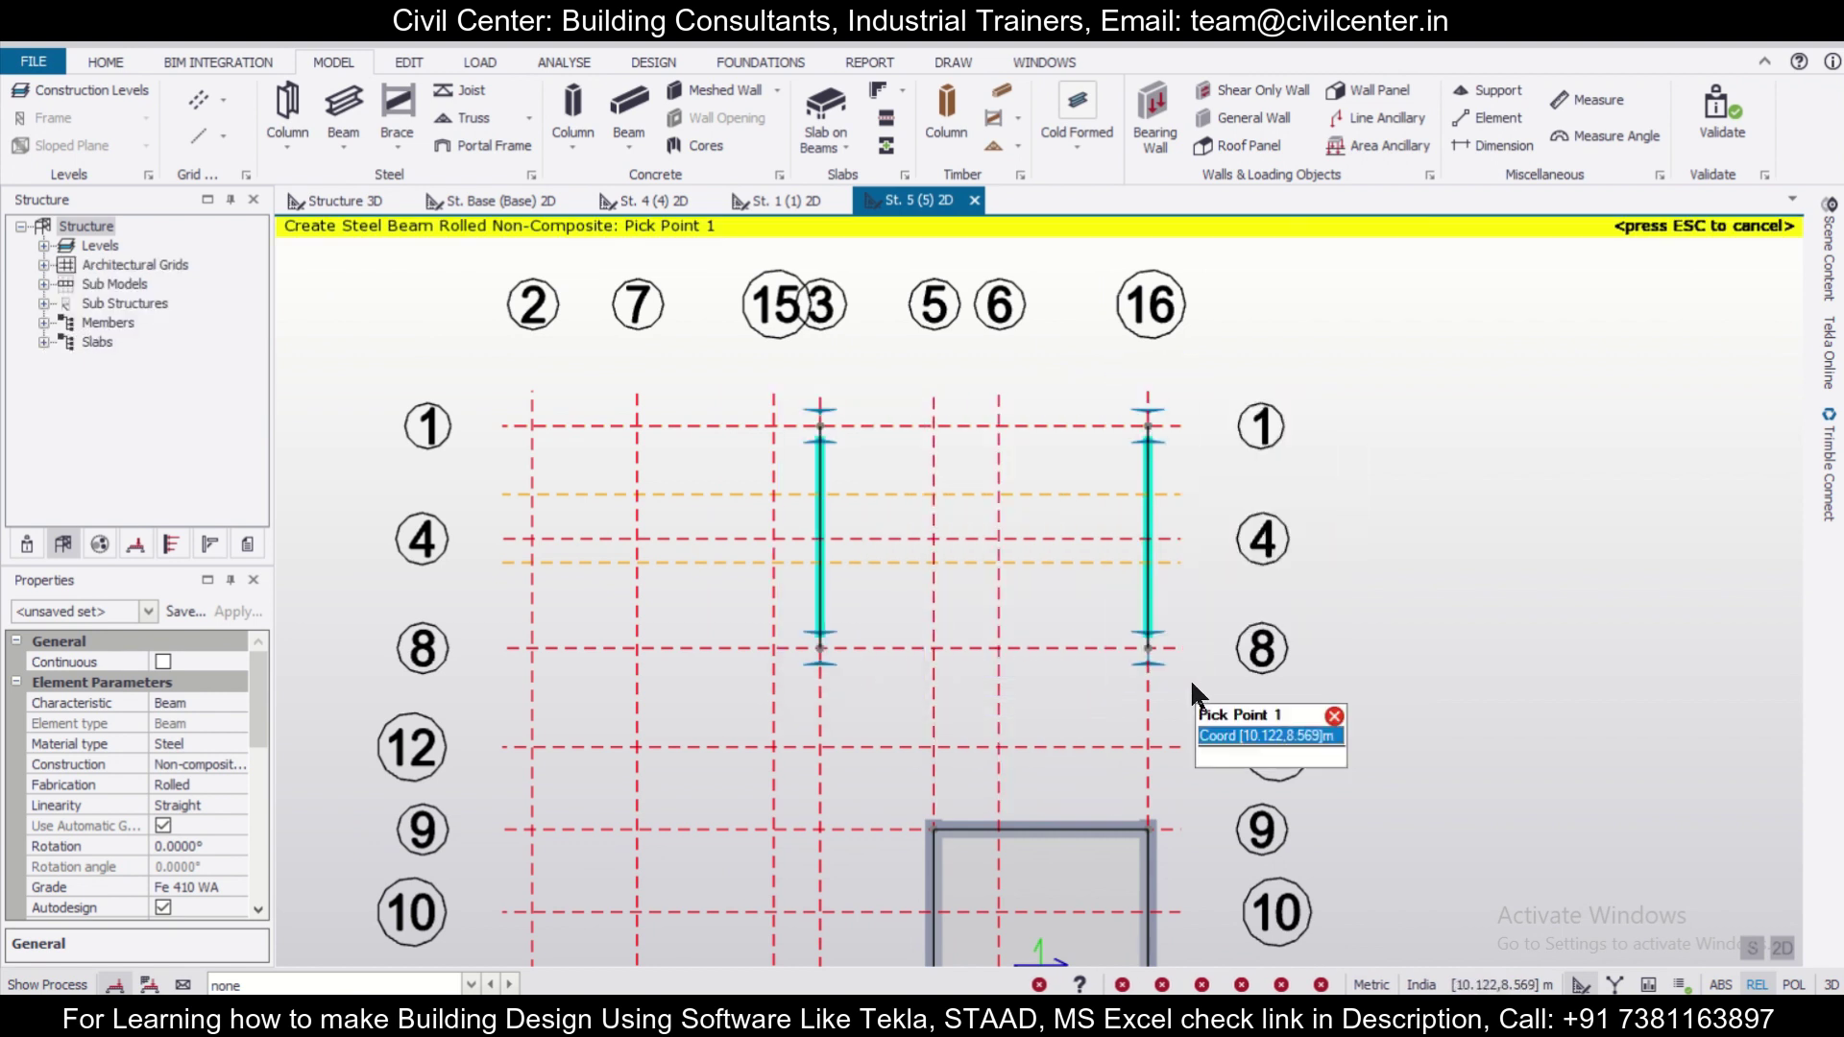
scroll(1147, 411, "up", 1)
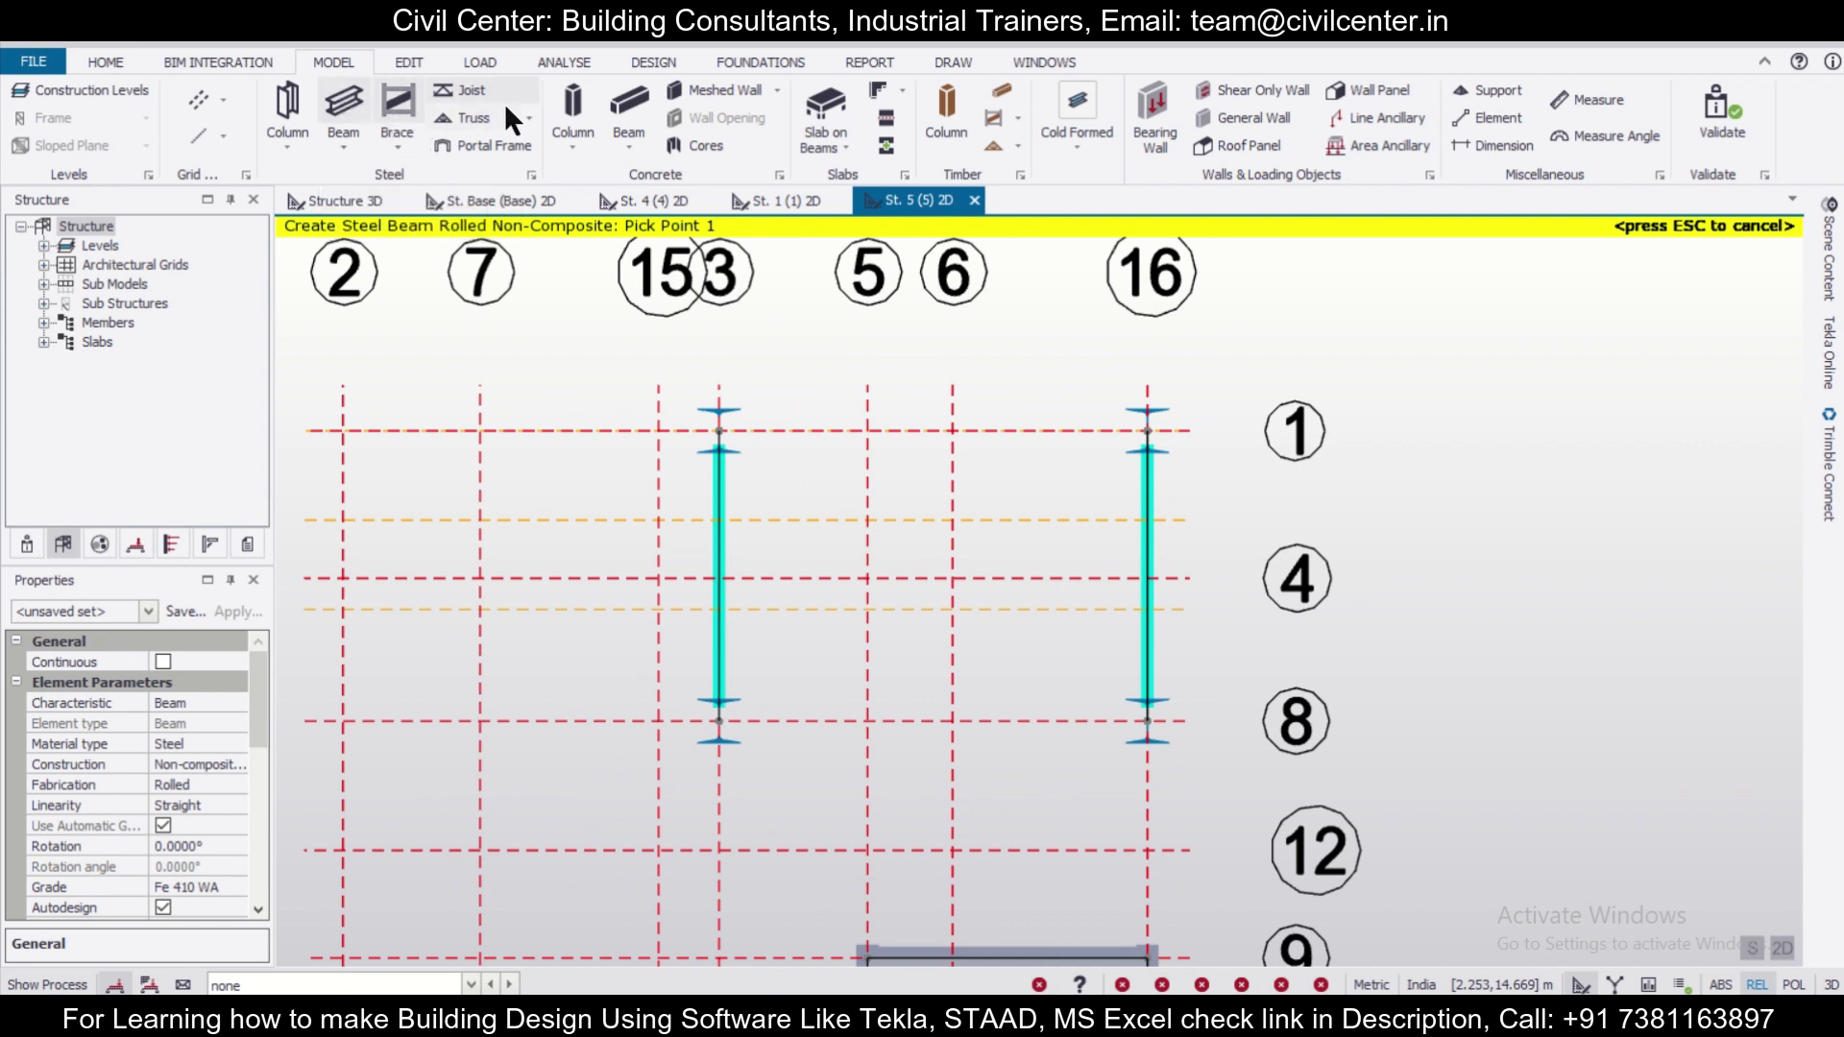
left_click(467, 118)
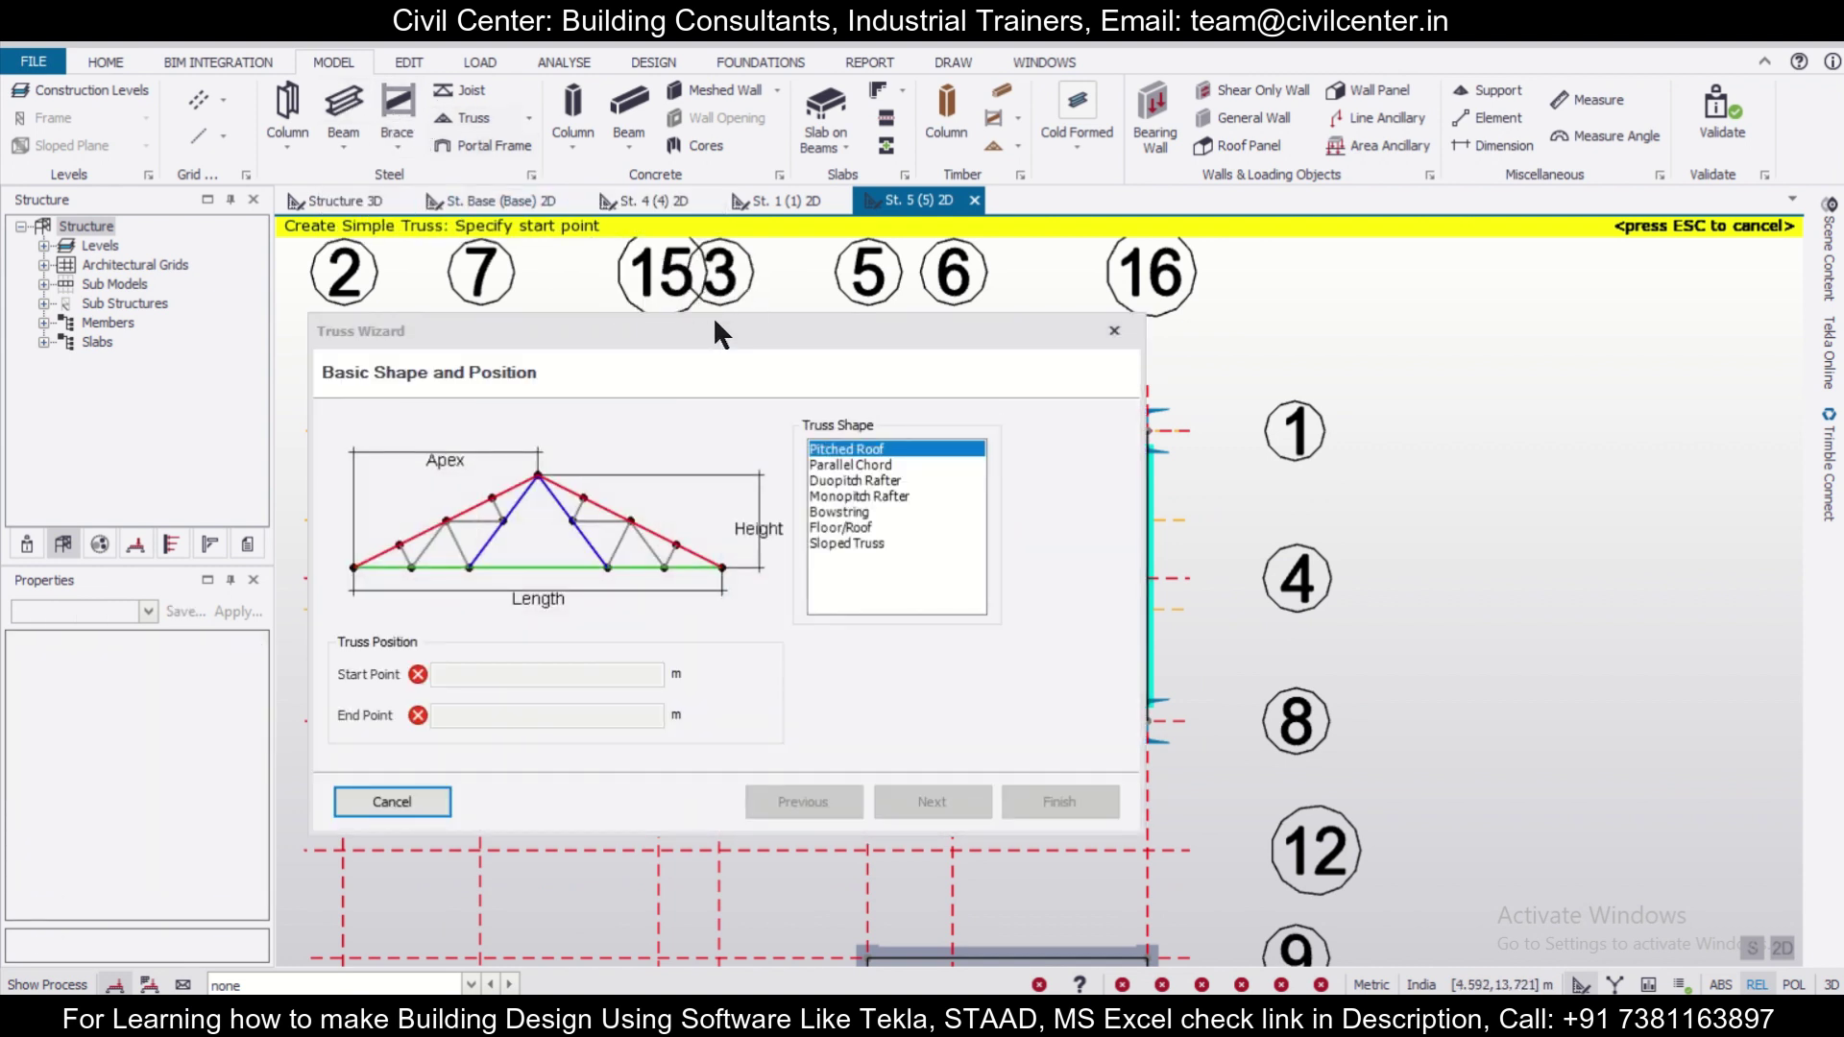
Set the truss start and end points on the left and right columns at grid 1
mouse_move(723, 324)
left_mouse_down()
mouse_move(789, 268)
mouse_move(738, 325)
left_mouse_up()
mouse_move(760, 395)
left_mouse_down()
mouse_move(525, 371)
mouse_move(547, 361)
mouse_move(532, 482)
left_mouse_up()
left_click(718, 430)
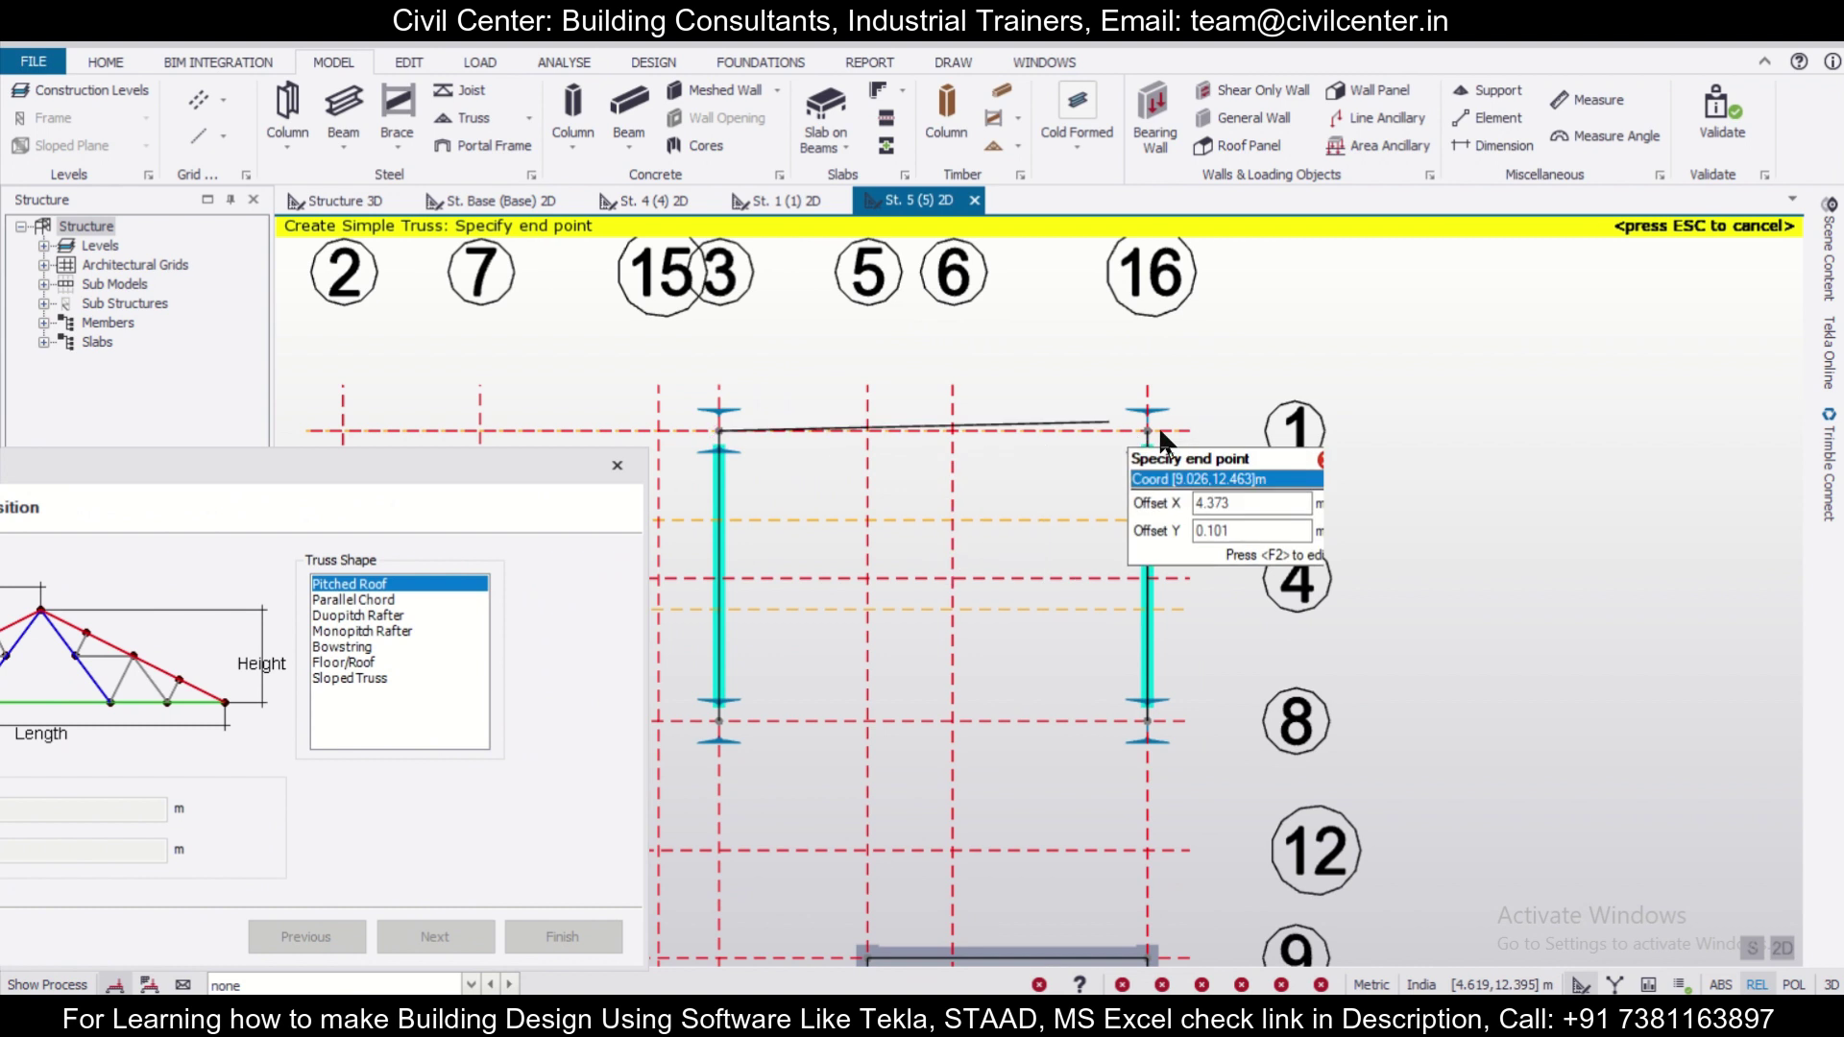
left_click(1148, 430)
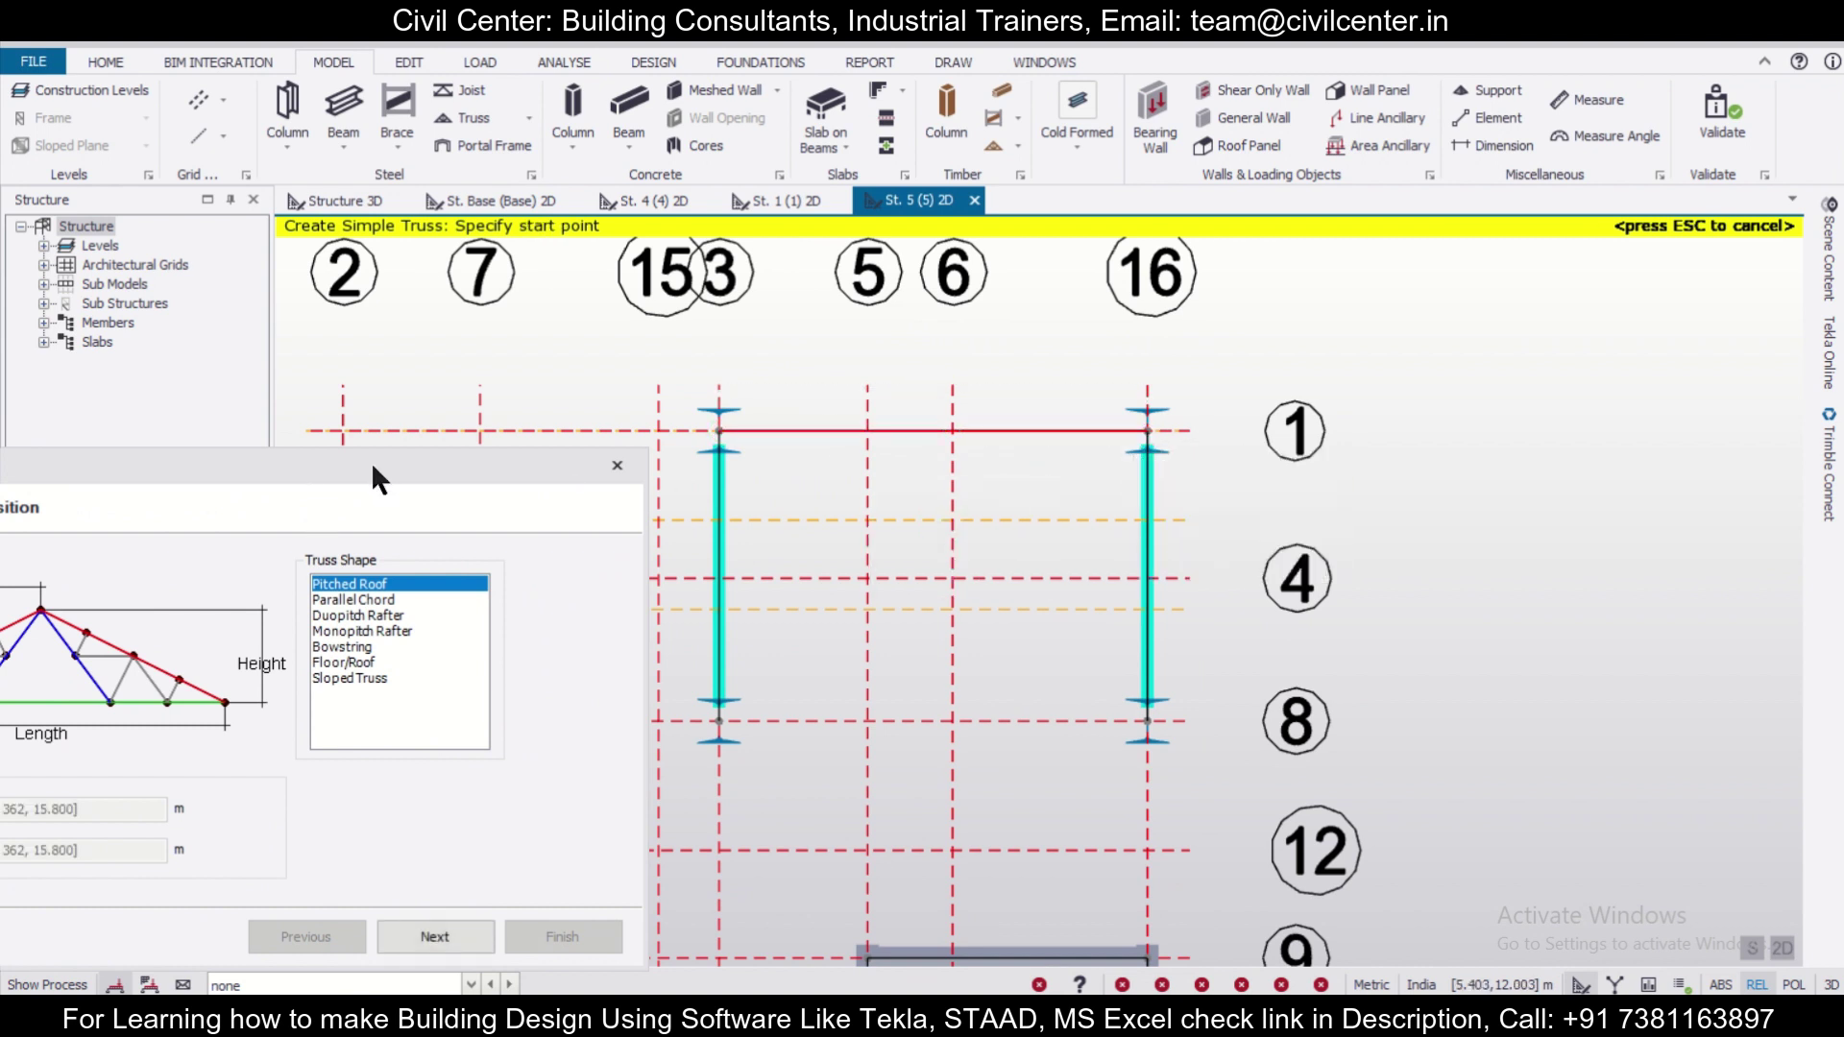
left_click_drag(371, 461, 1012, 201)
Make it a Pratt truss, height 1.5 m, with 3 and 3 panel divisions, and finish
left_click(1103, 671)
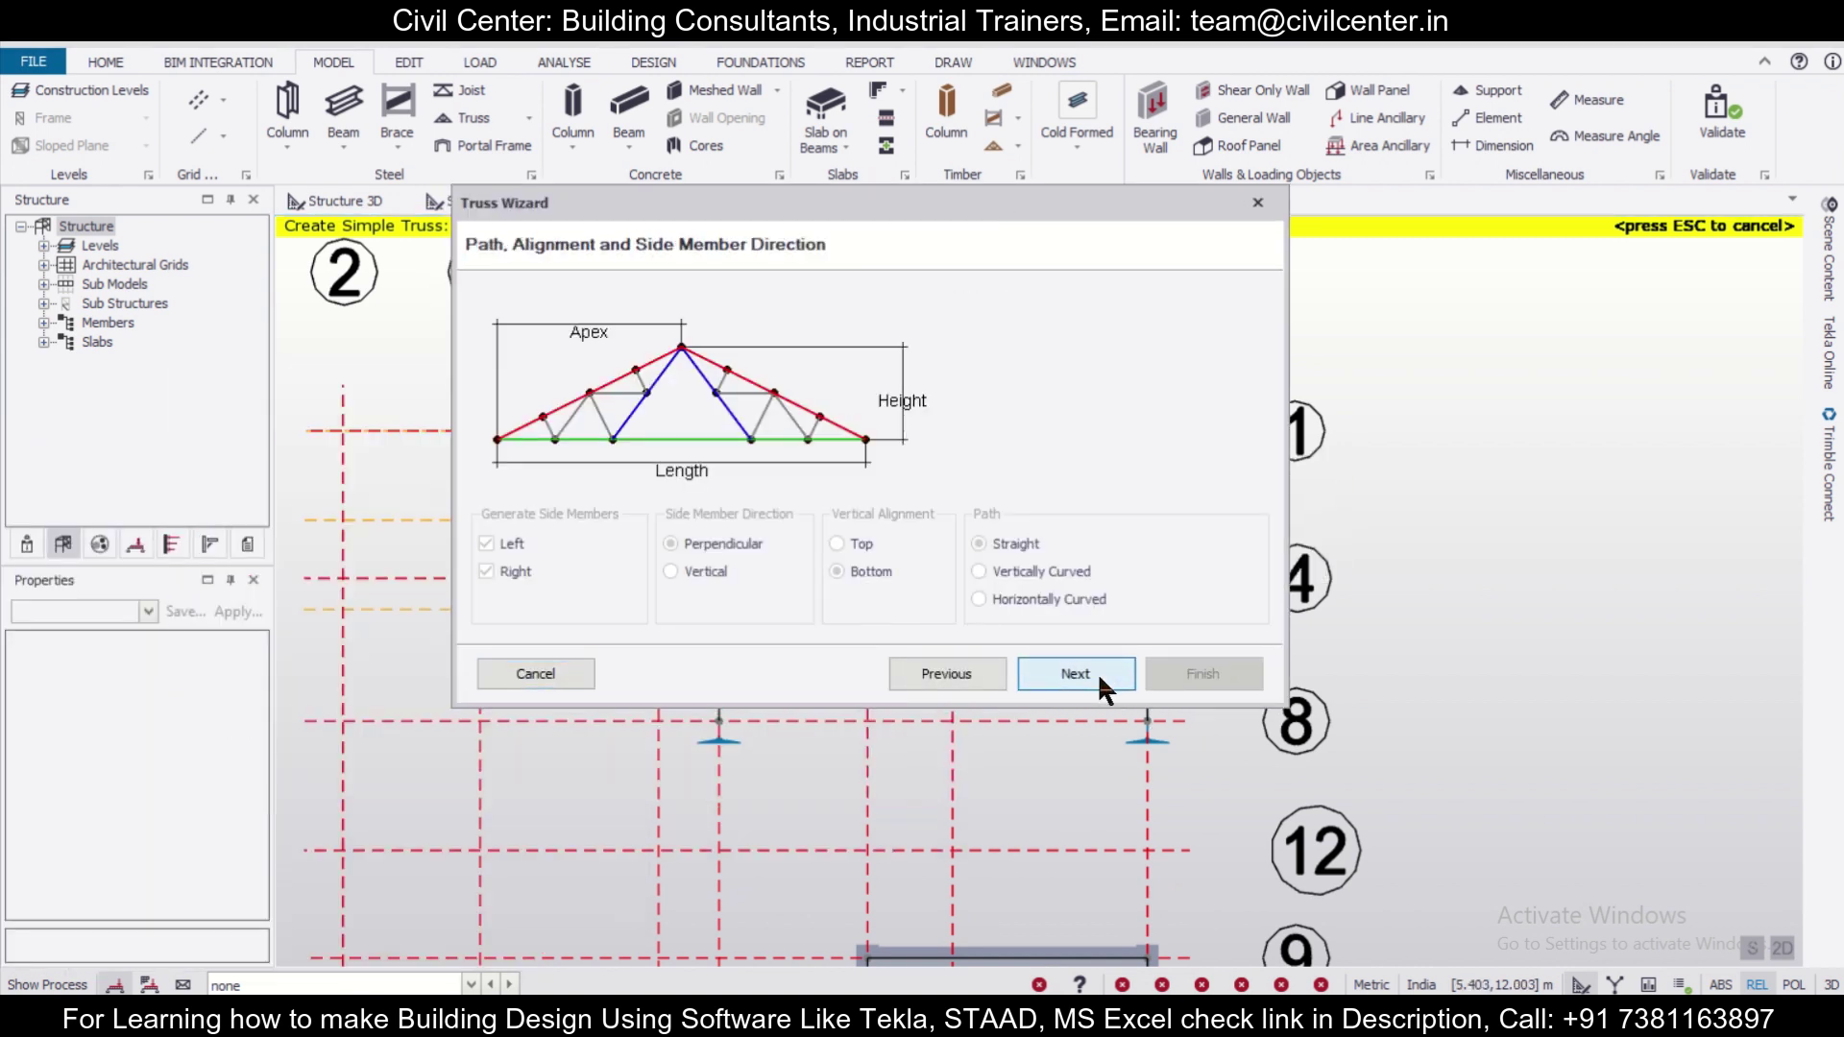
left_click(1098, 673)
left_click(967, 384)
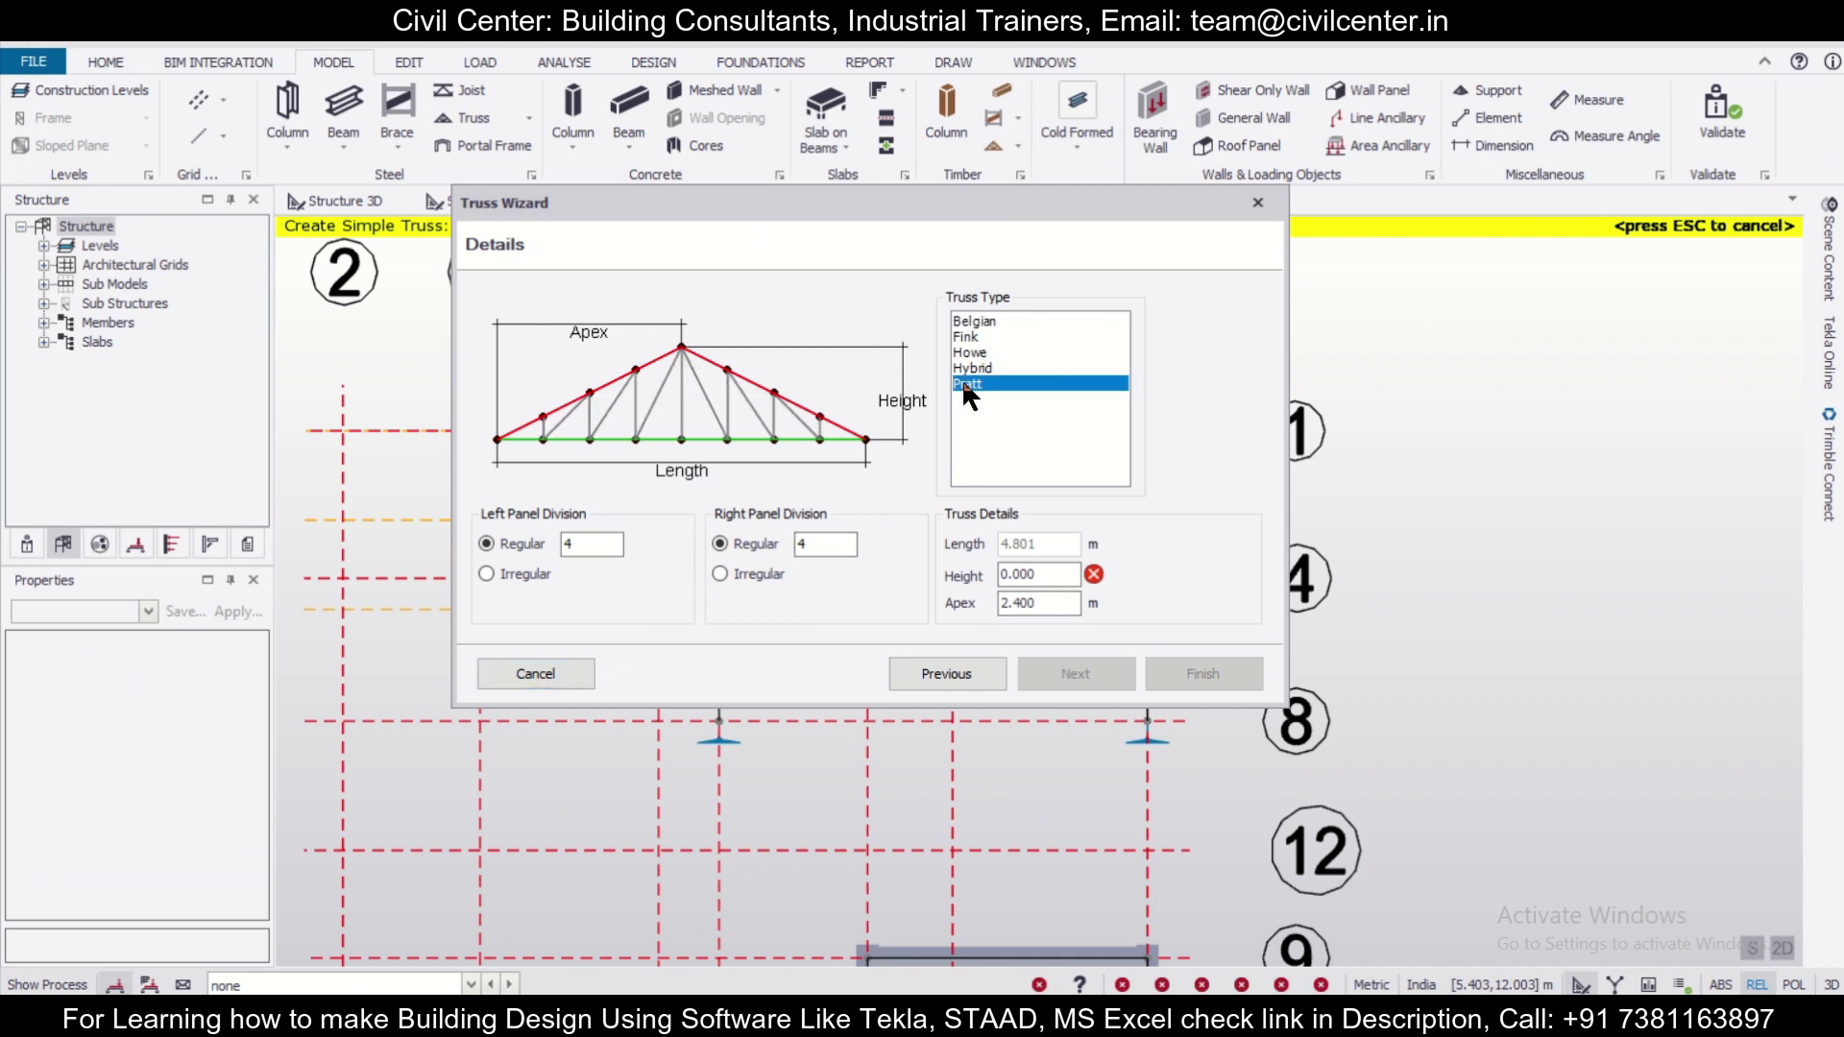
type("1.5")
double_click(568, 542)
key("BackSpace")
type("3")
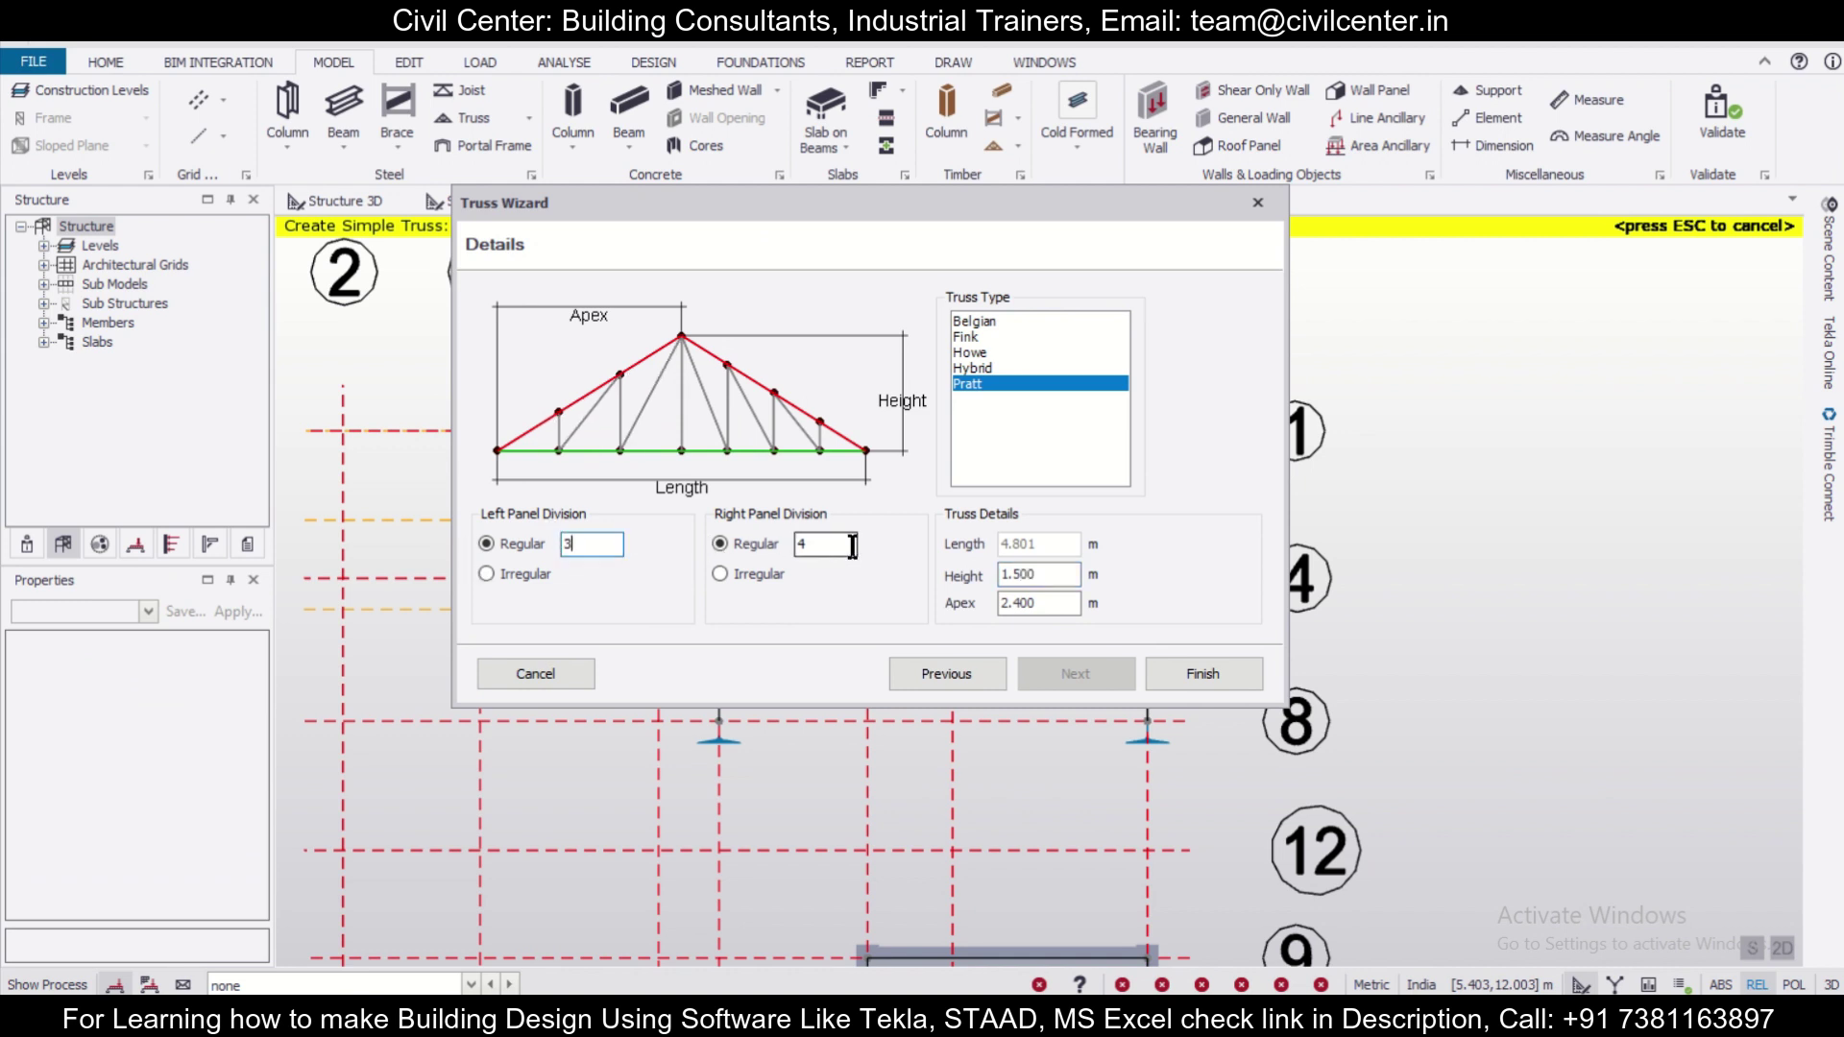
type("3")
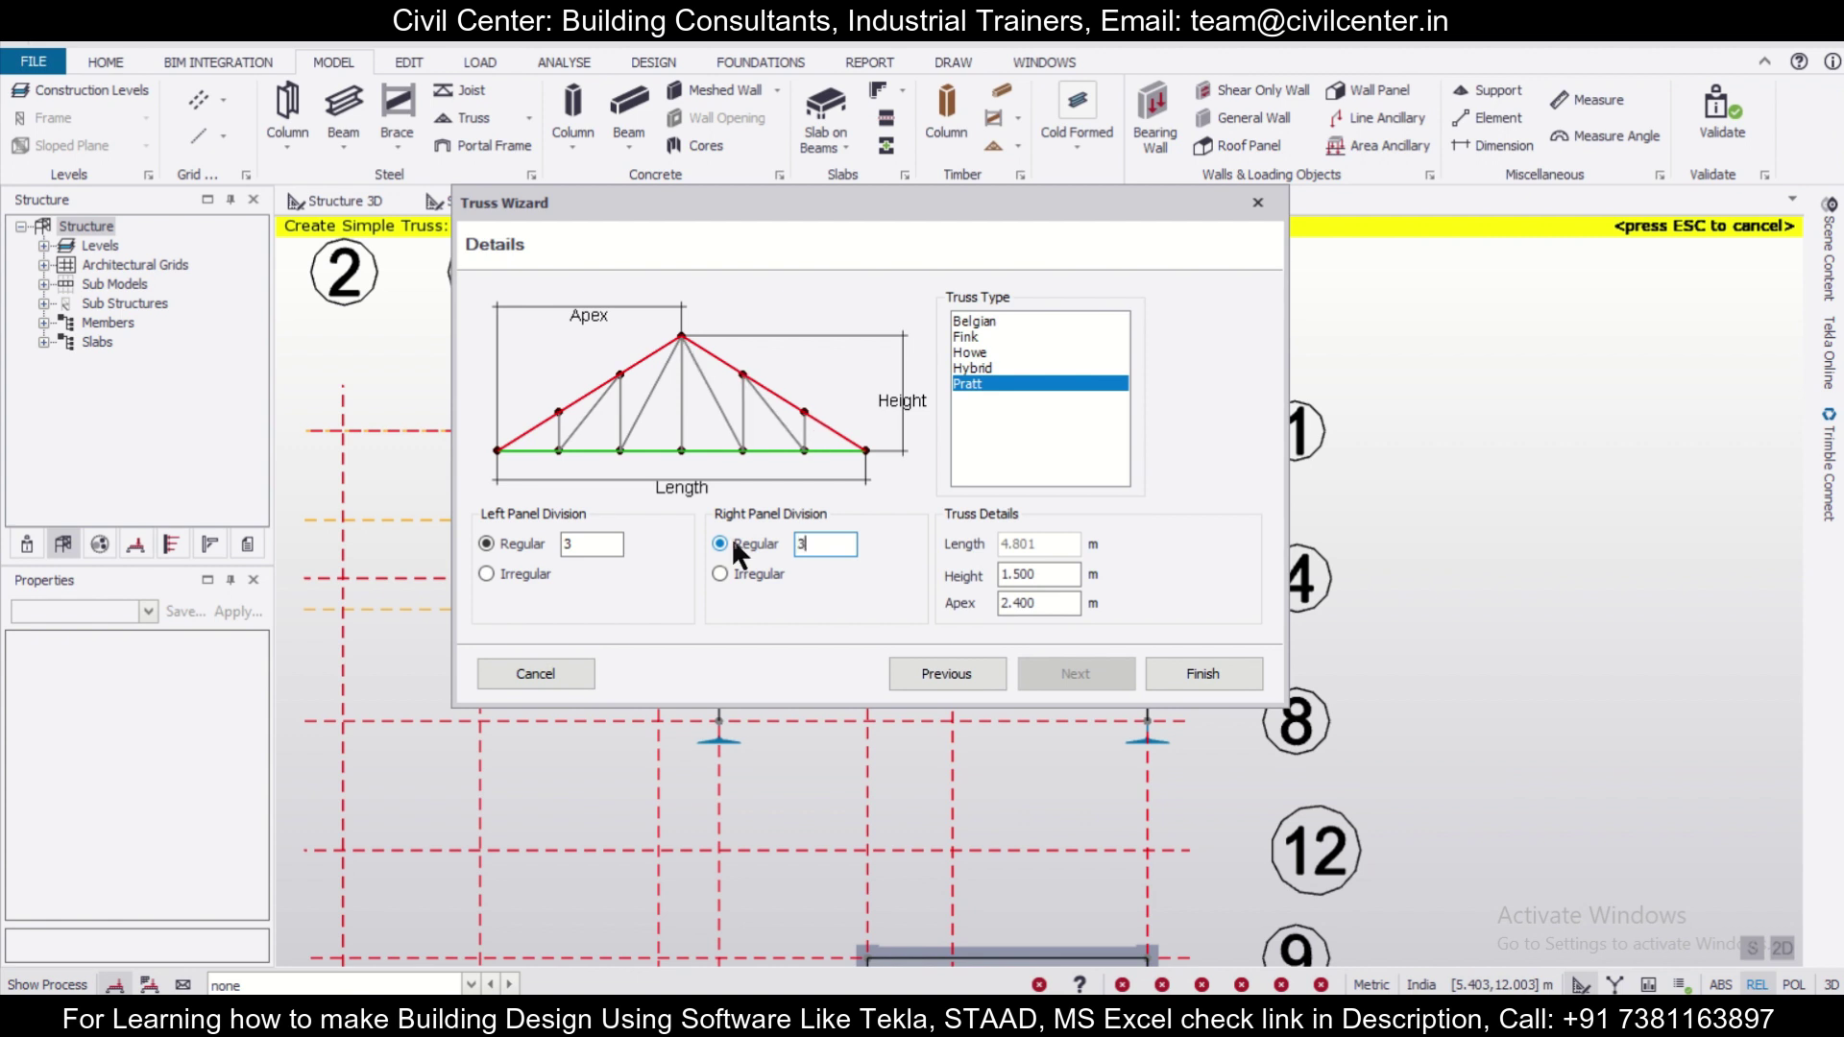
left_click(1182, 675)
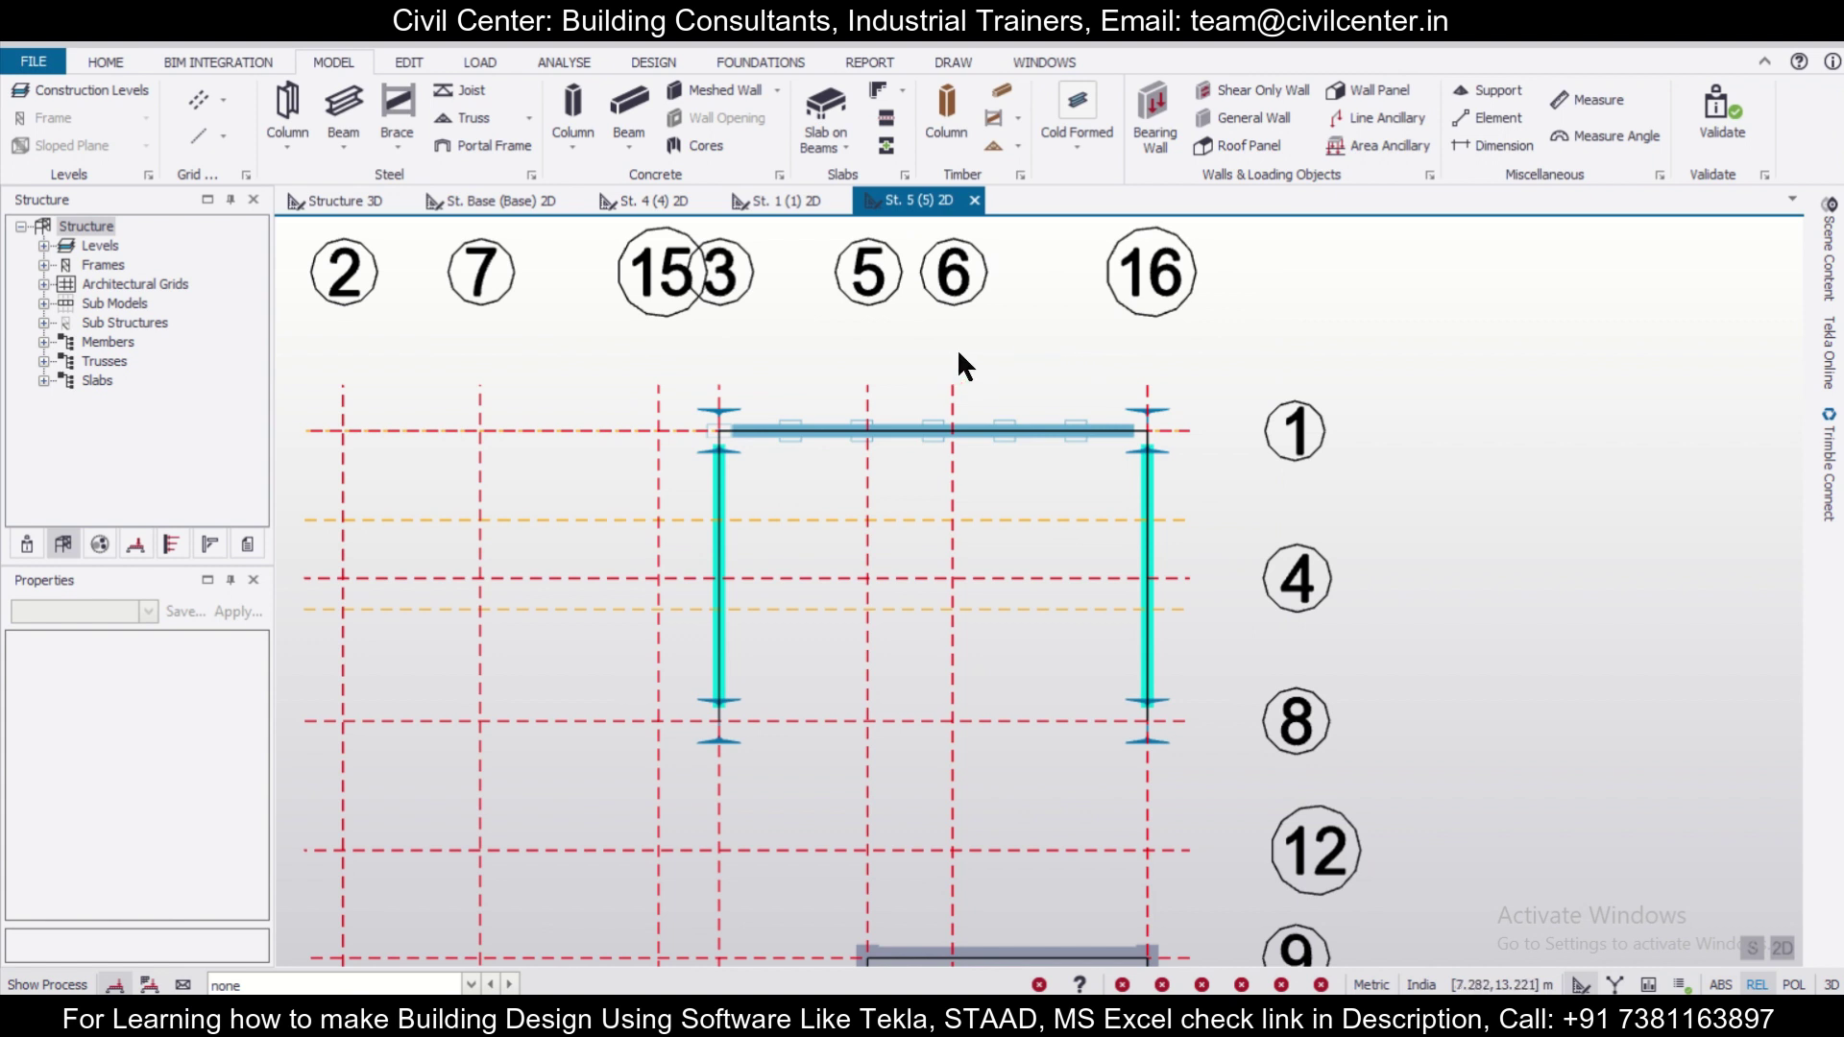
Measure distances from the beam-column node on the right column, then reselect truss ST 6
left_click(1022, 427)
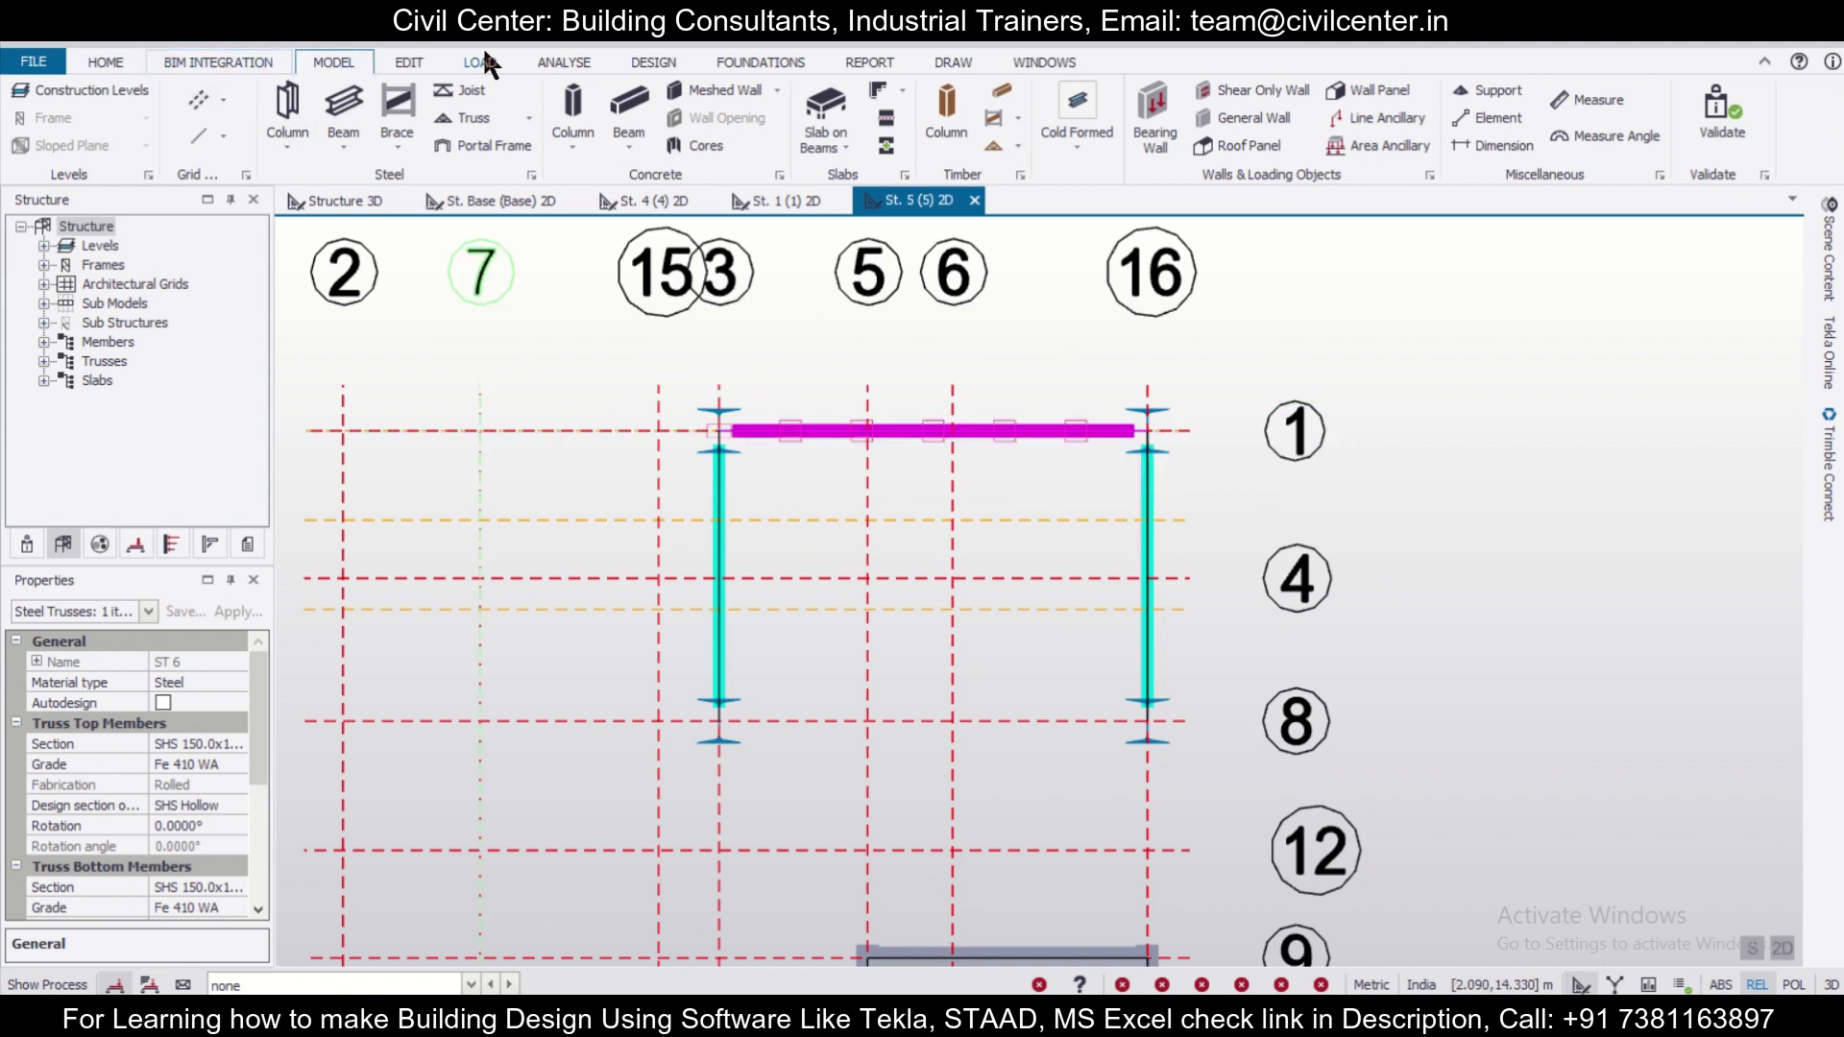
left_click(1579, 100)
left_click(1148, 431)
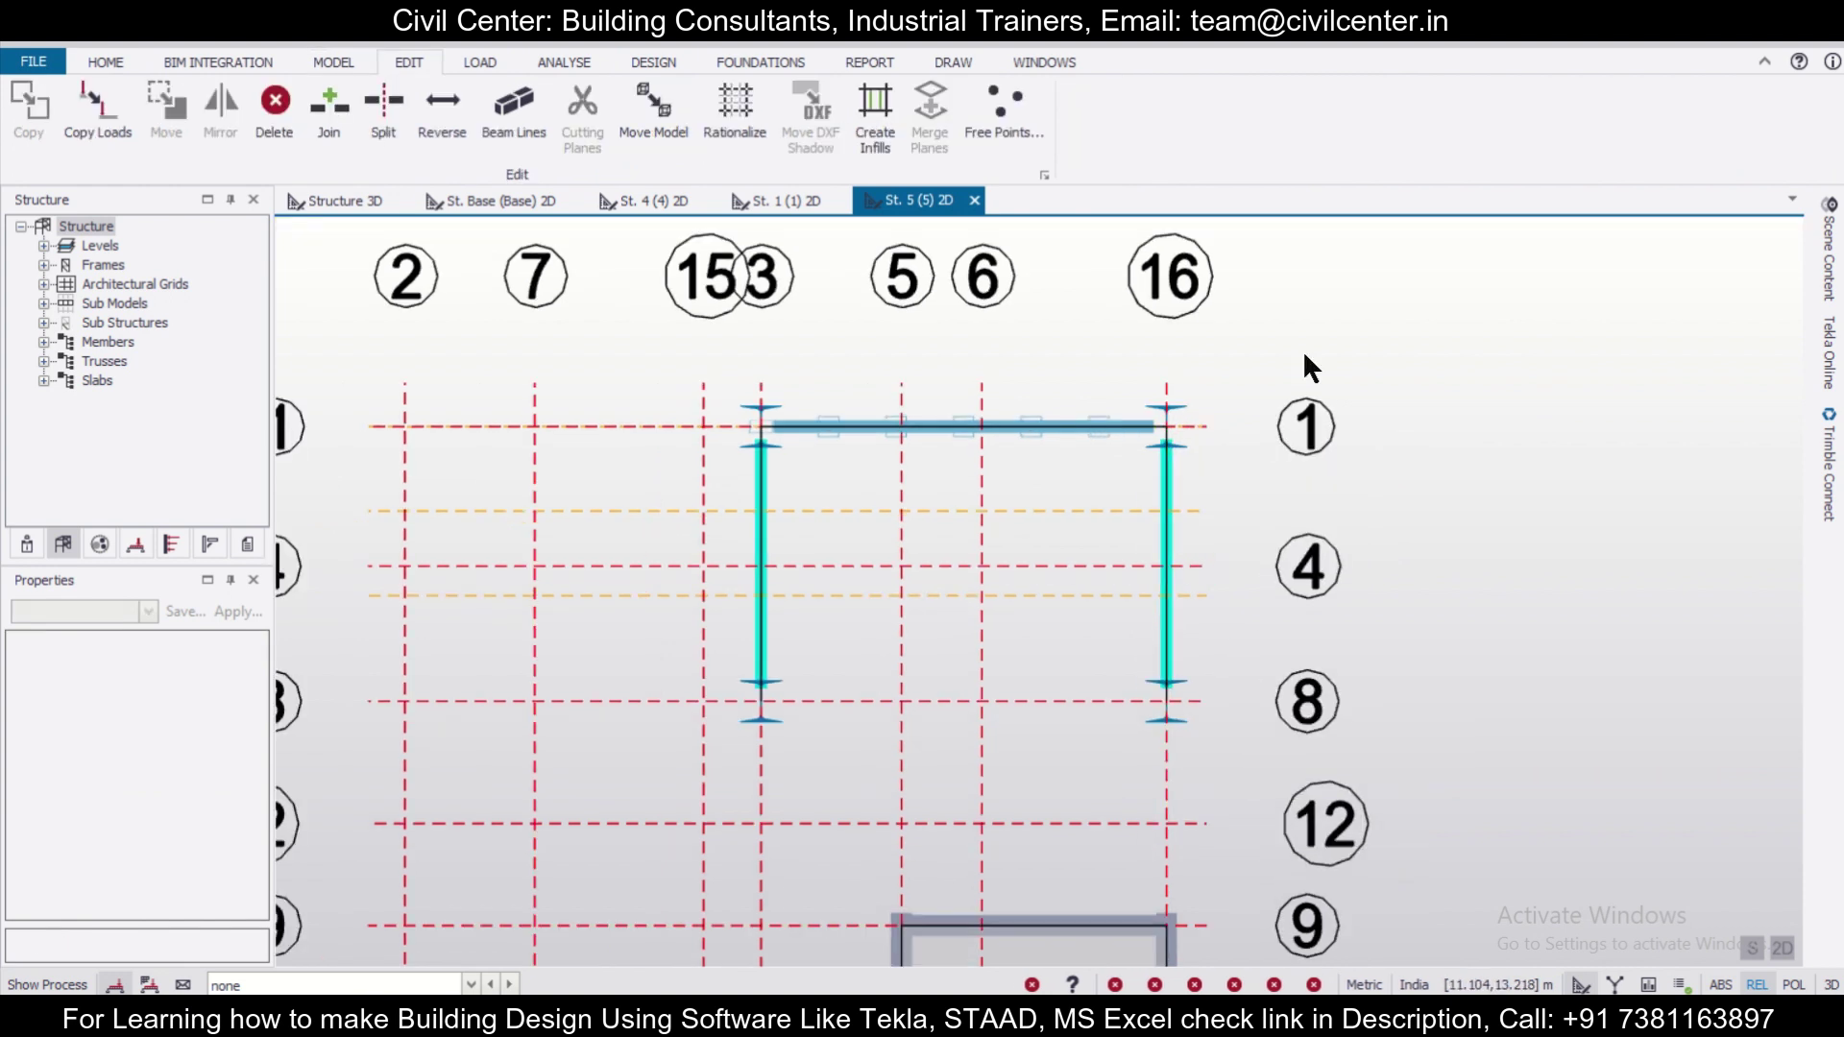
left_click(1136, 425)
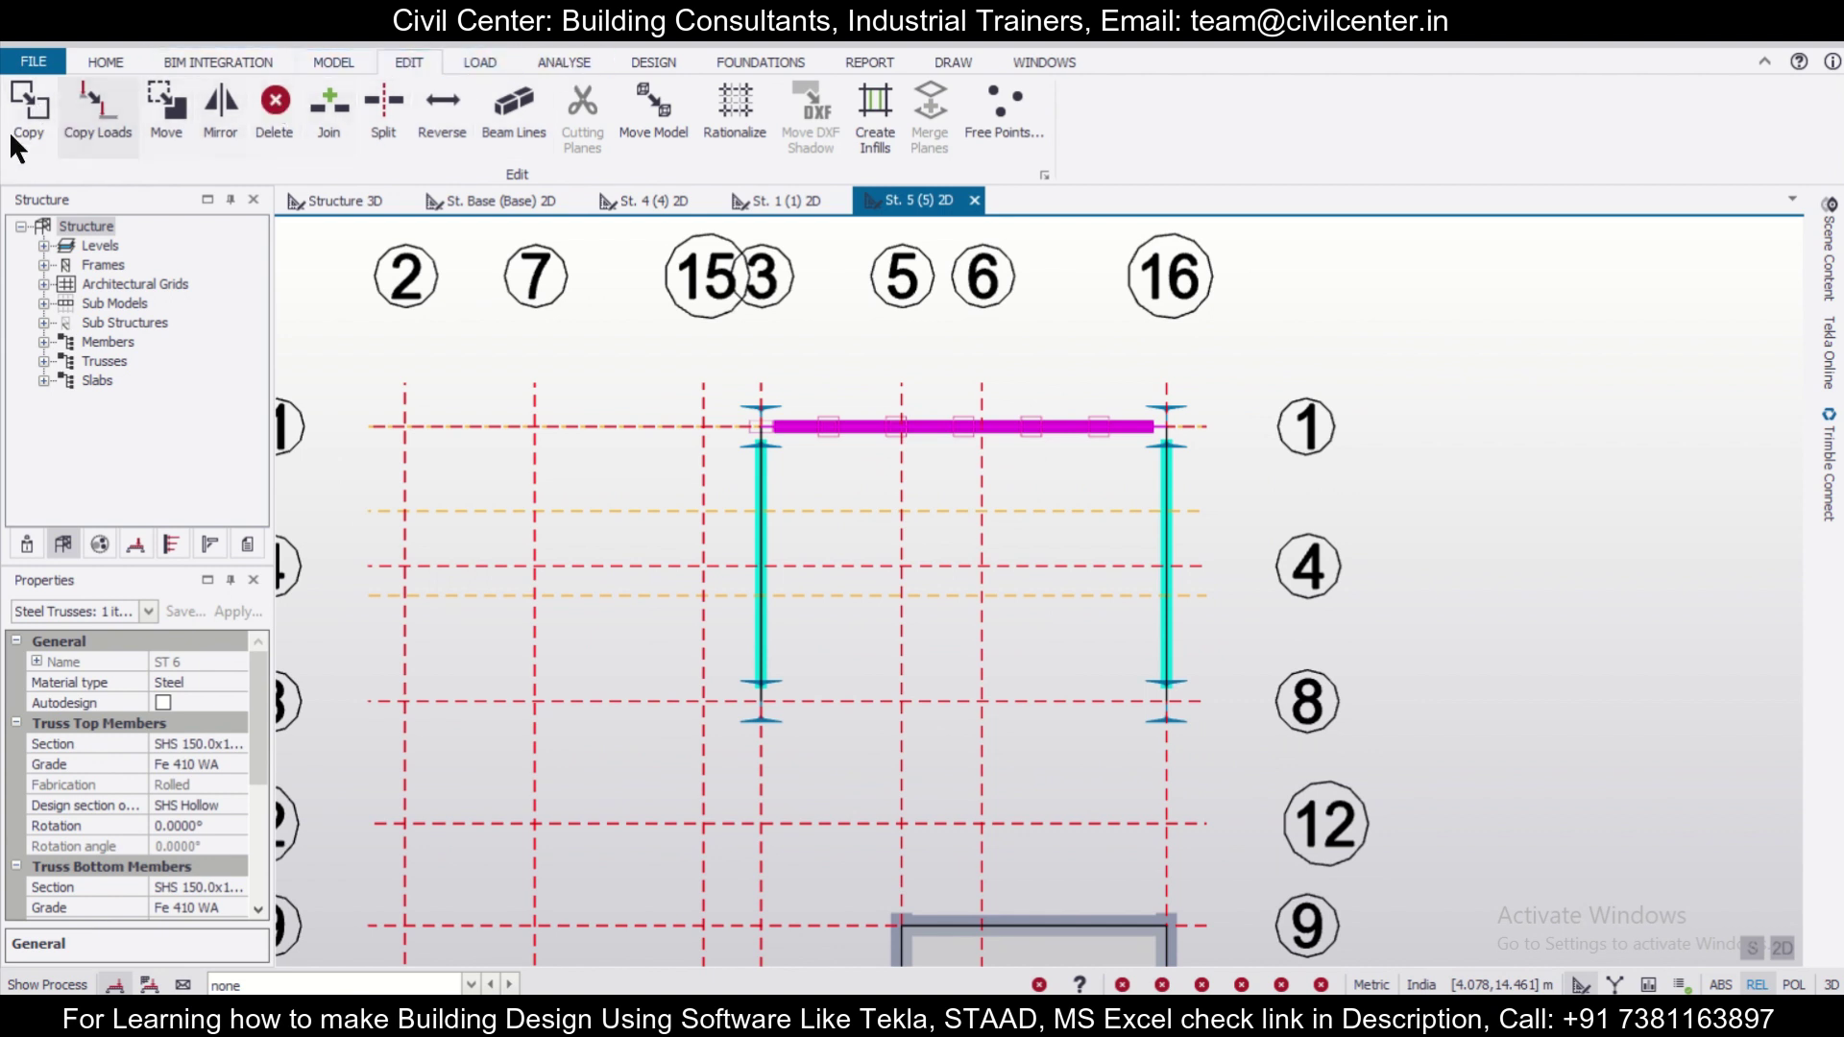
Copy truss ST 6 from its end node to the column nodes at grid lines 19, 20 and 8
left_click(29, 103)
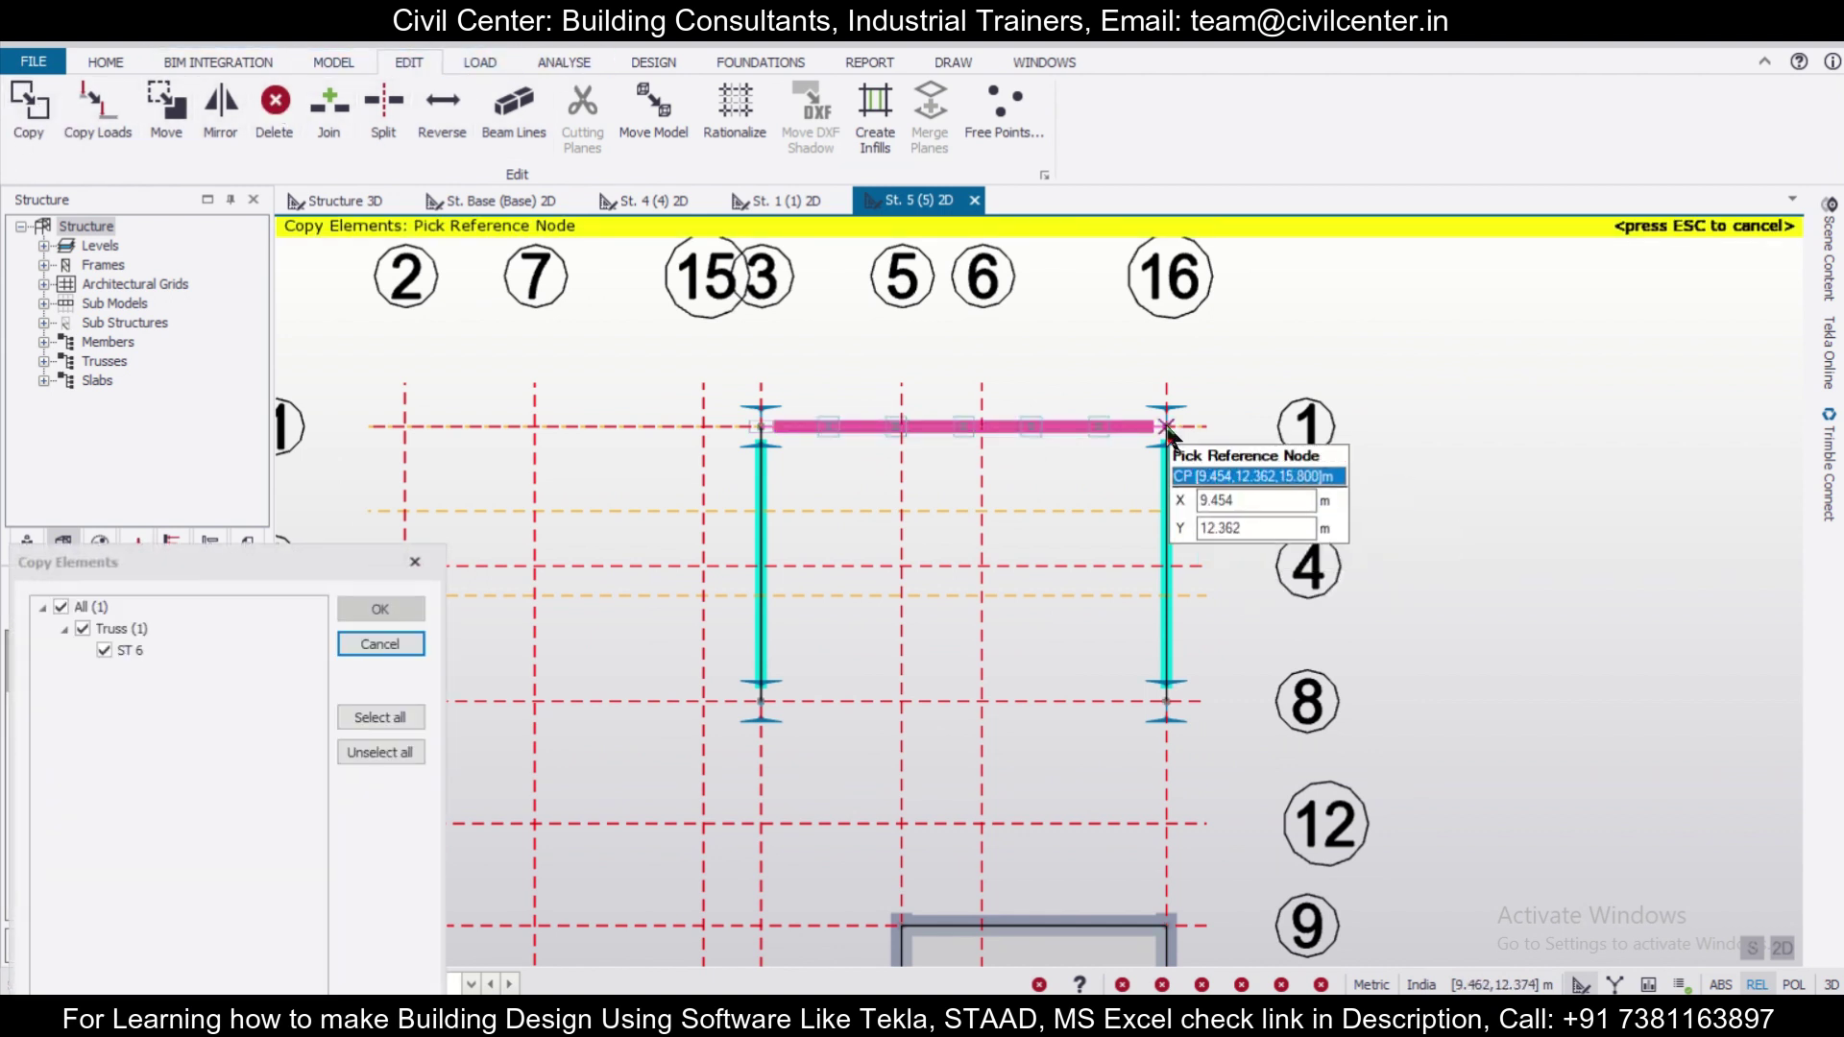
left_click(1167, 425)
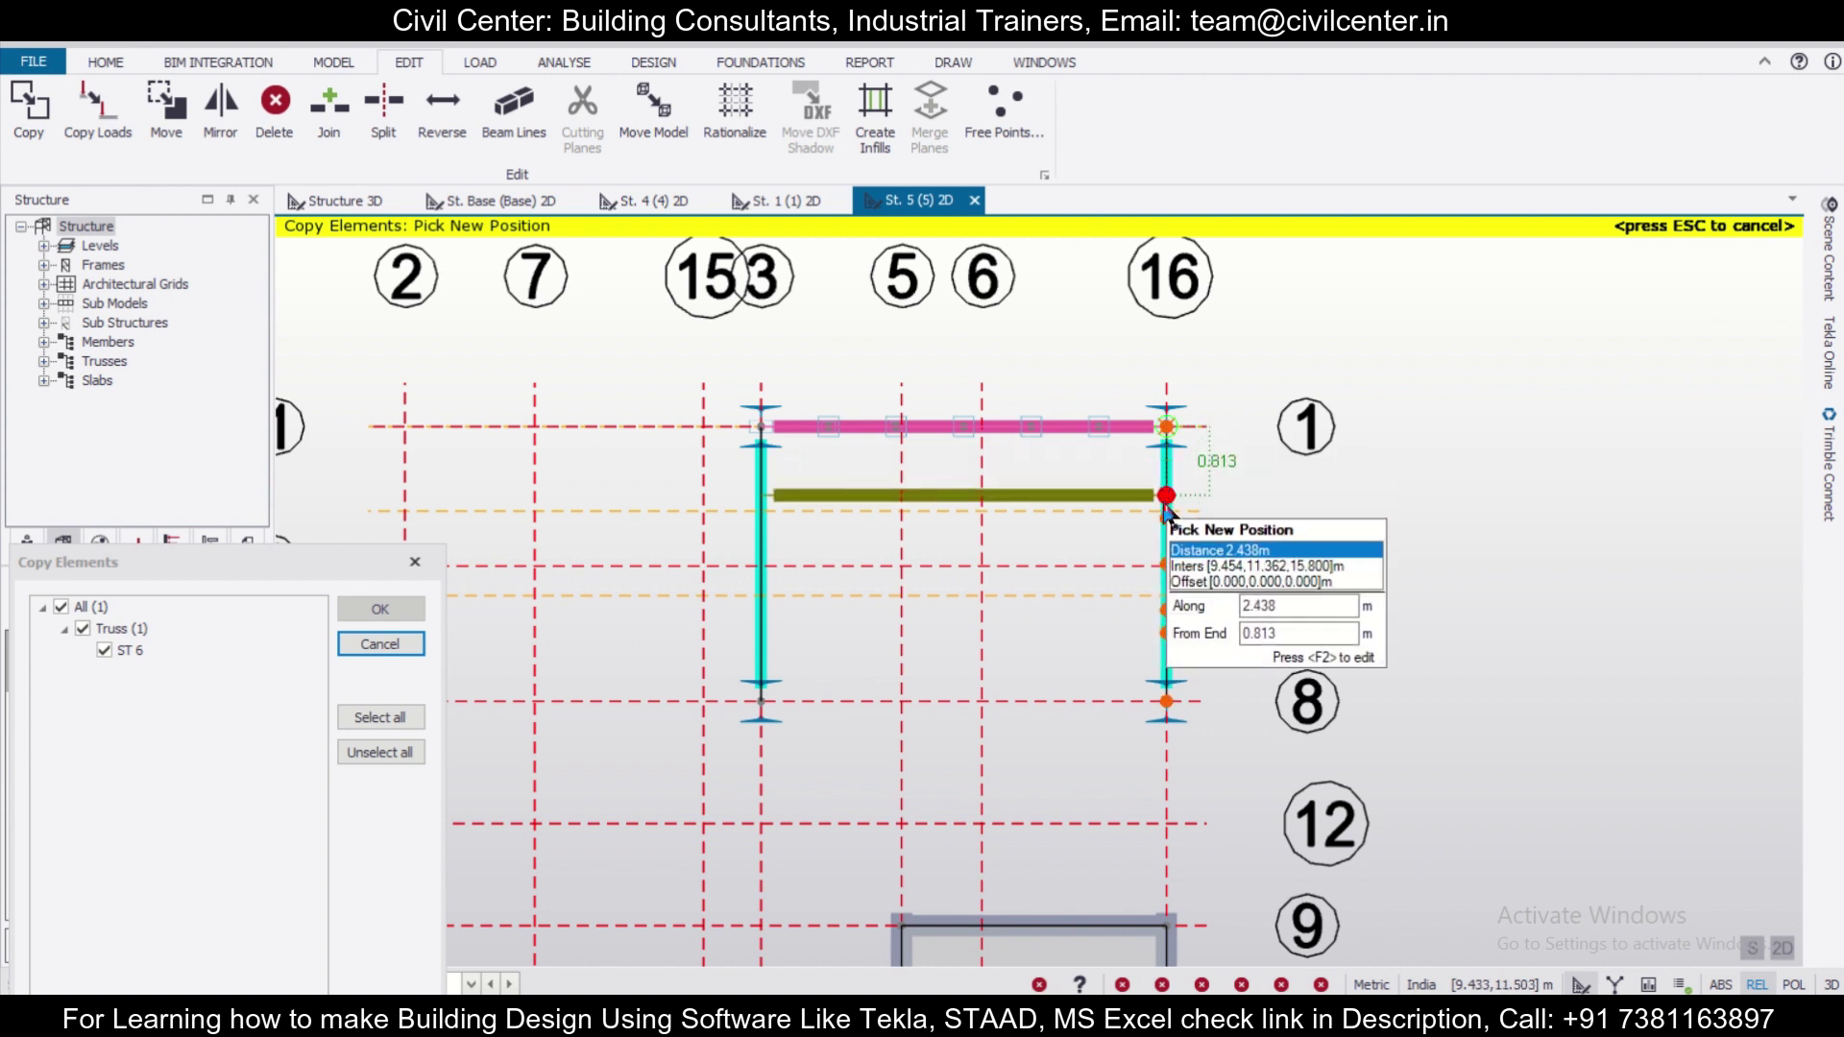
left_click(1169, 535)
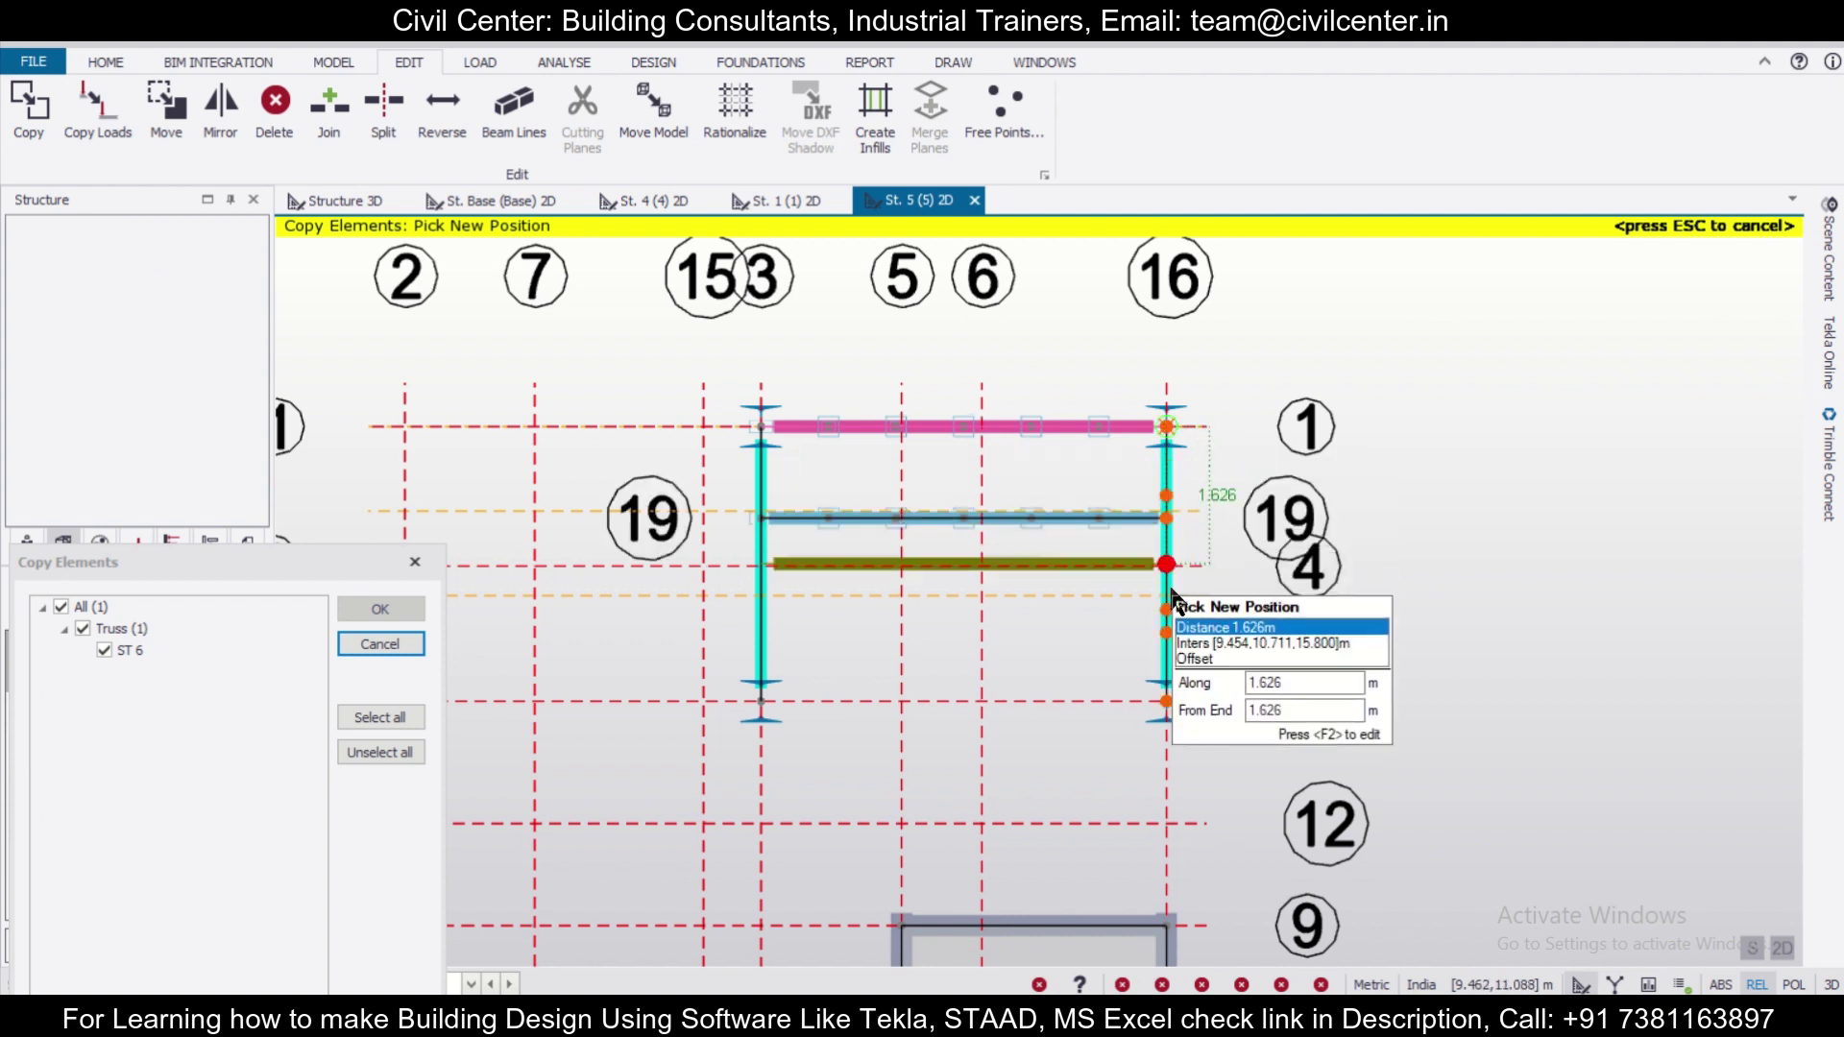
left_click(1167, 610)
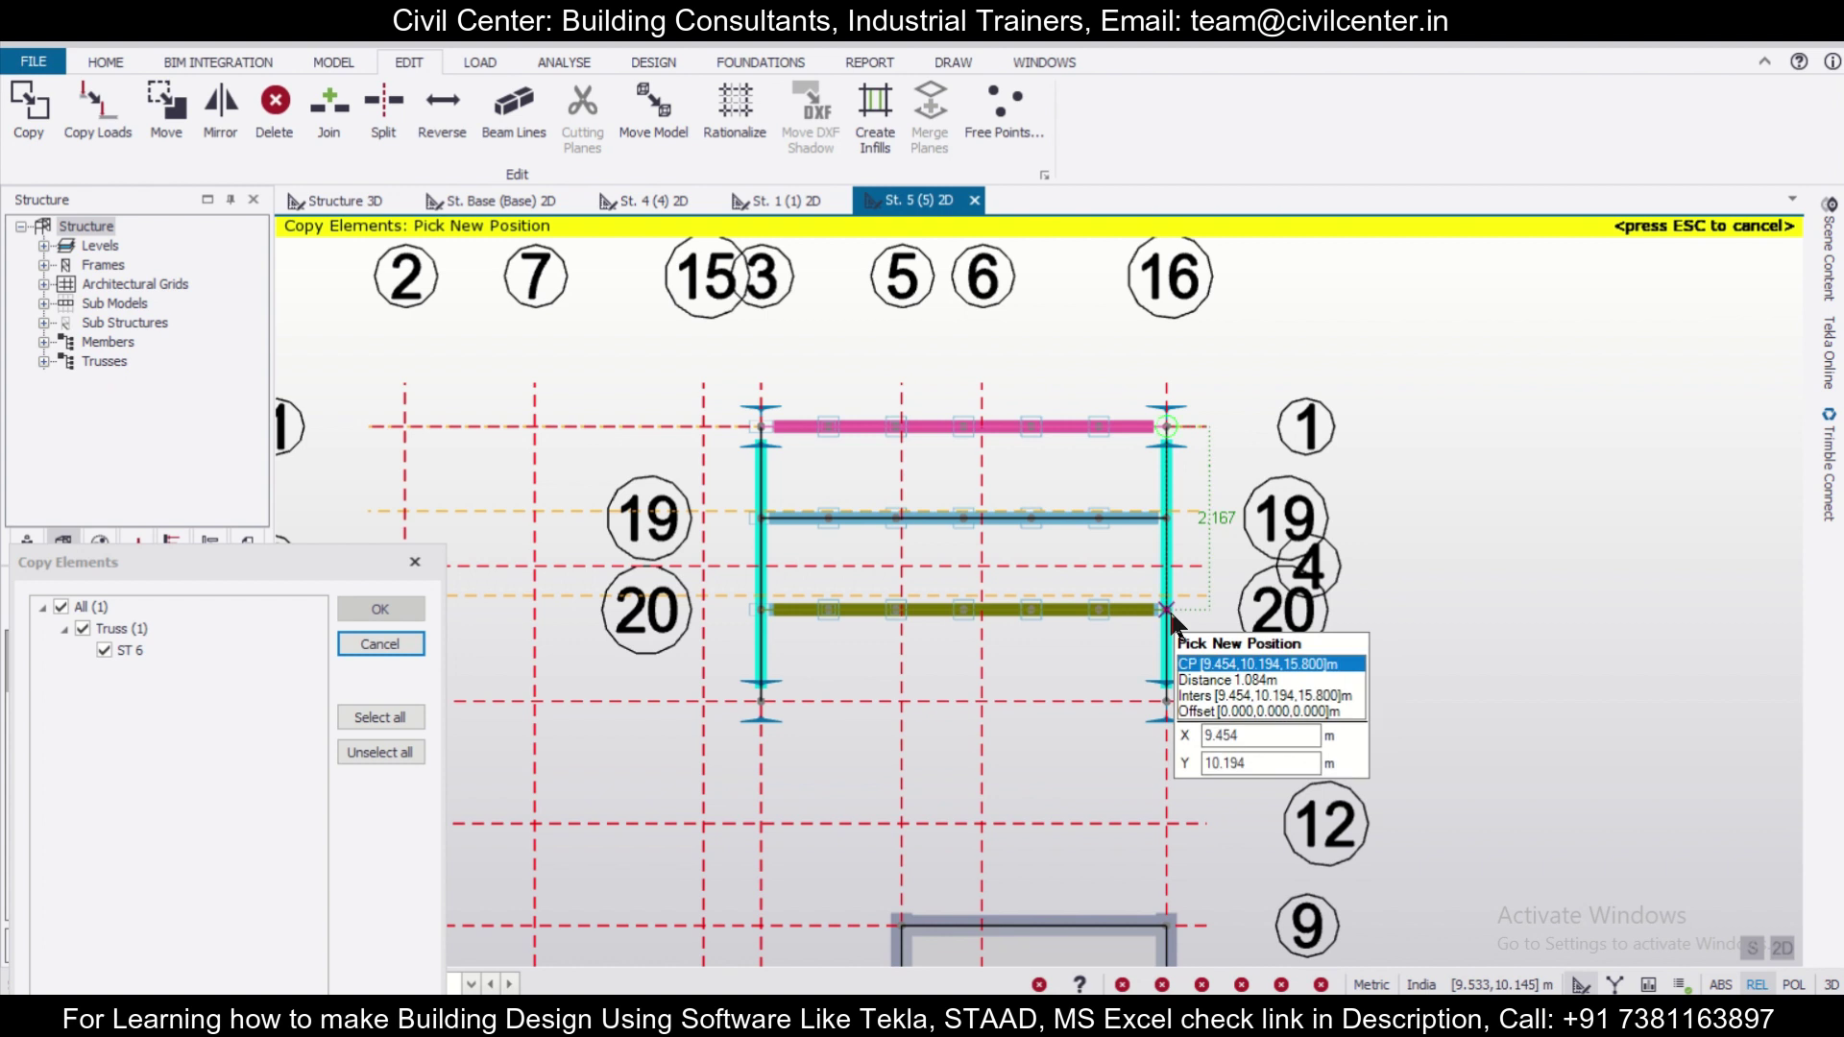
left_click(1169, 701)
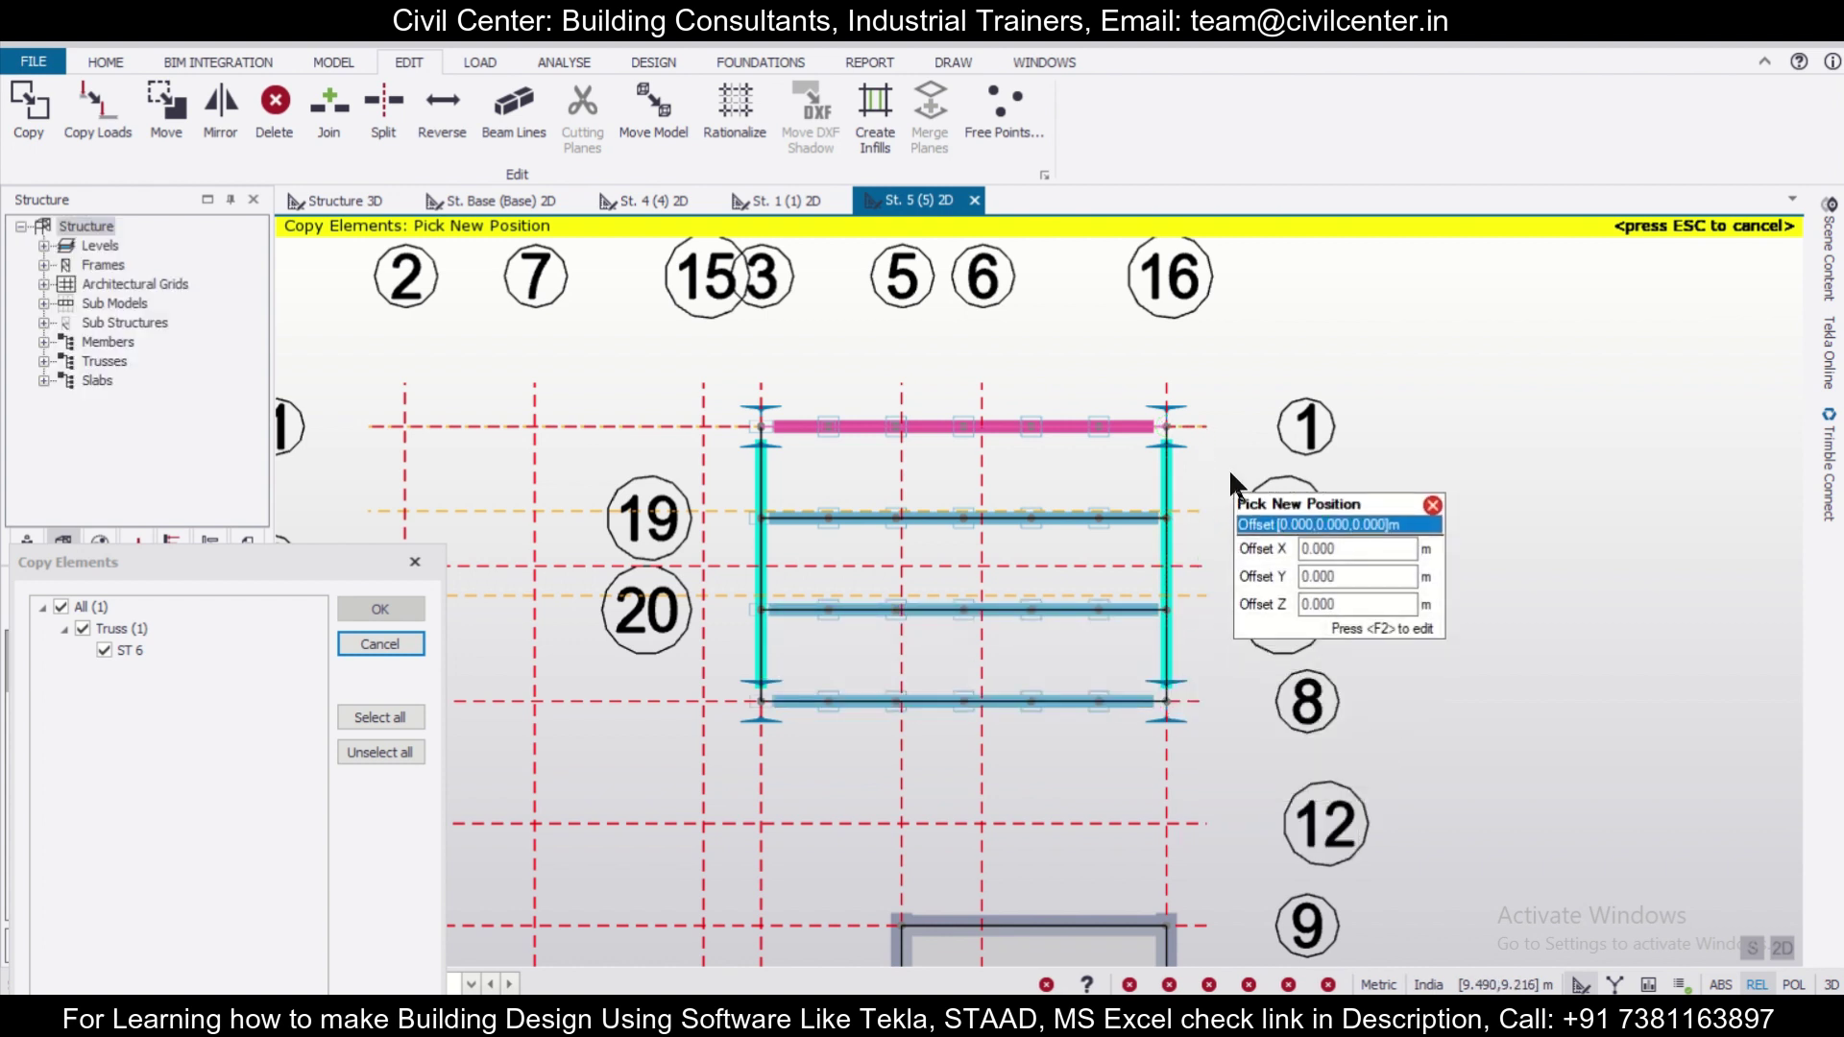
key("Escape")
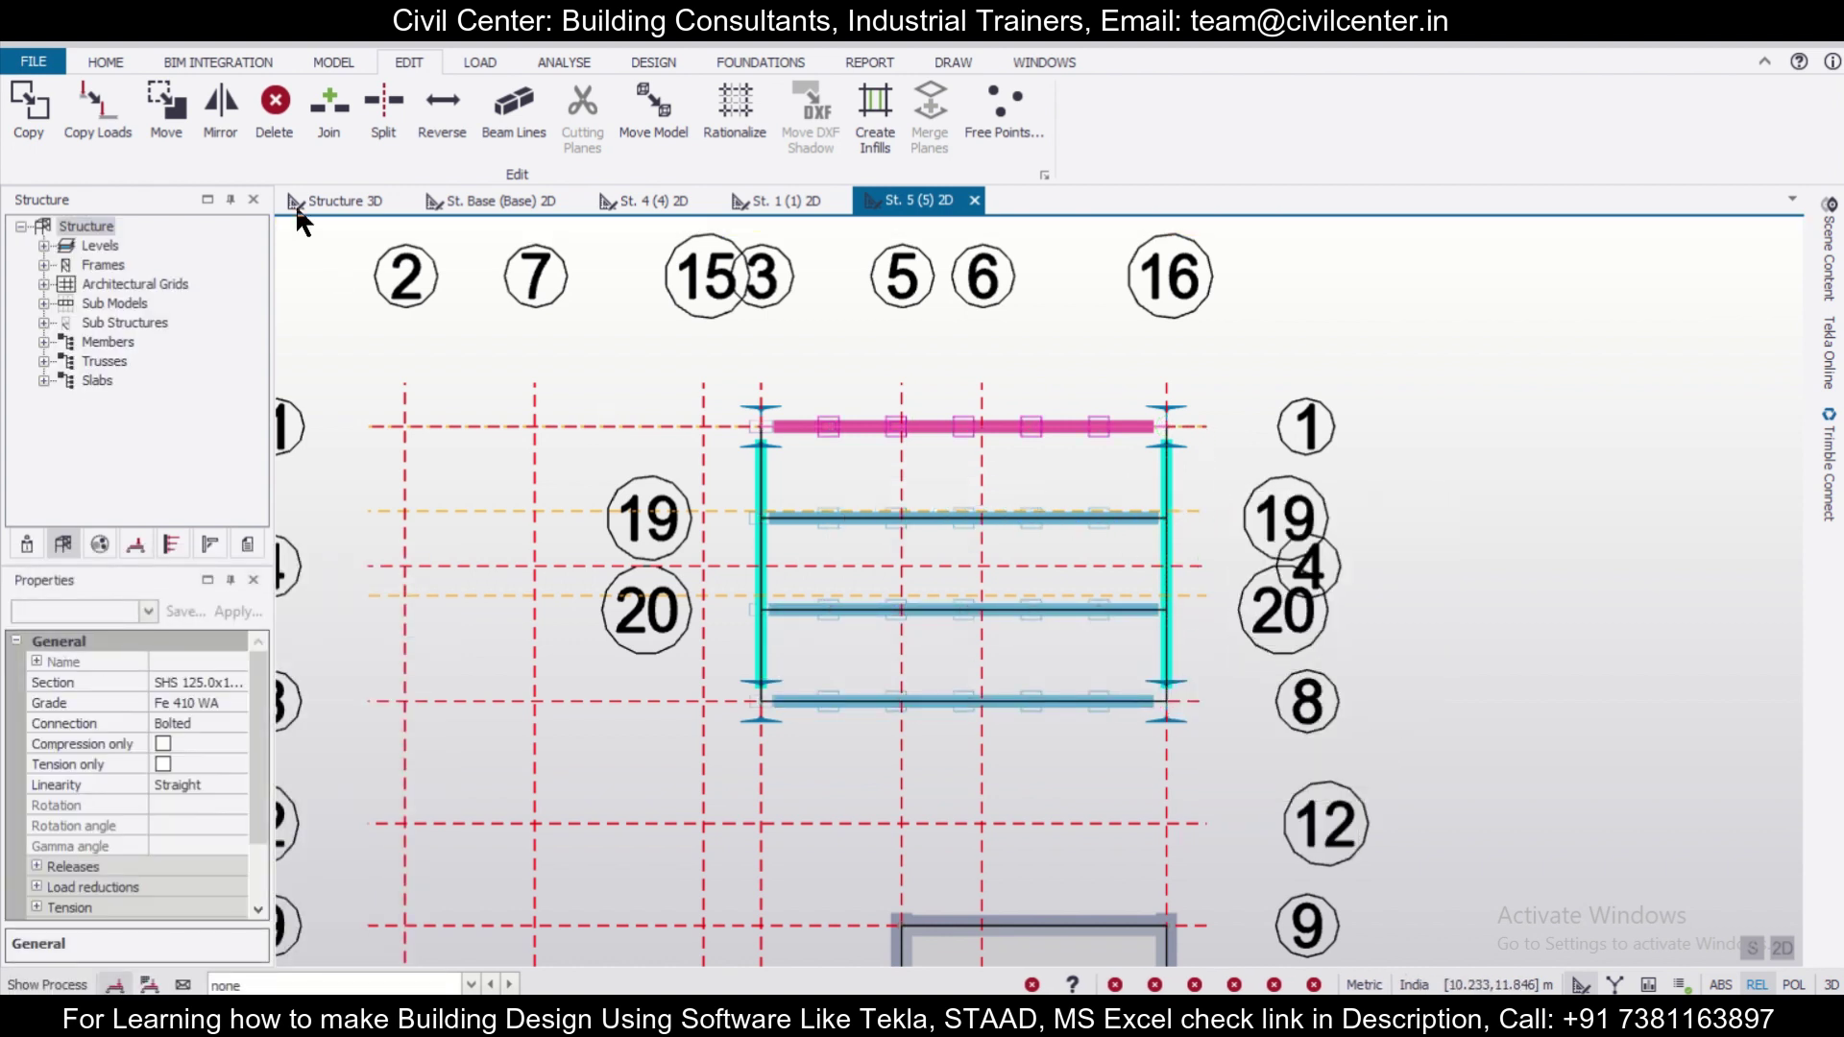
In the 3D view, create the first sloped roof panel from four truss corners on one side
left_click(305, 199)
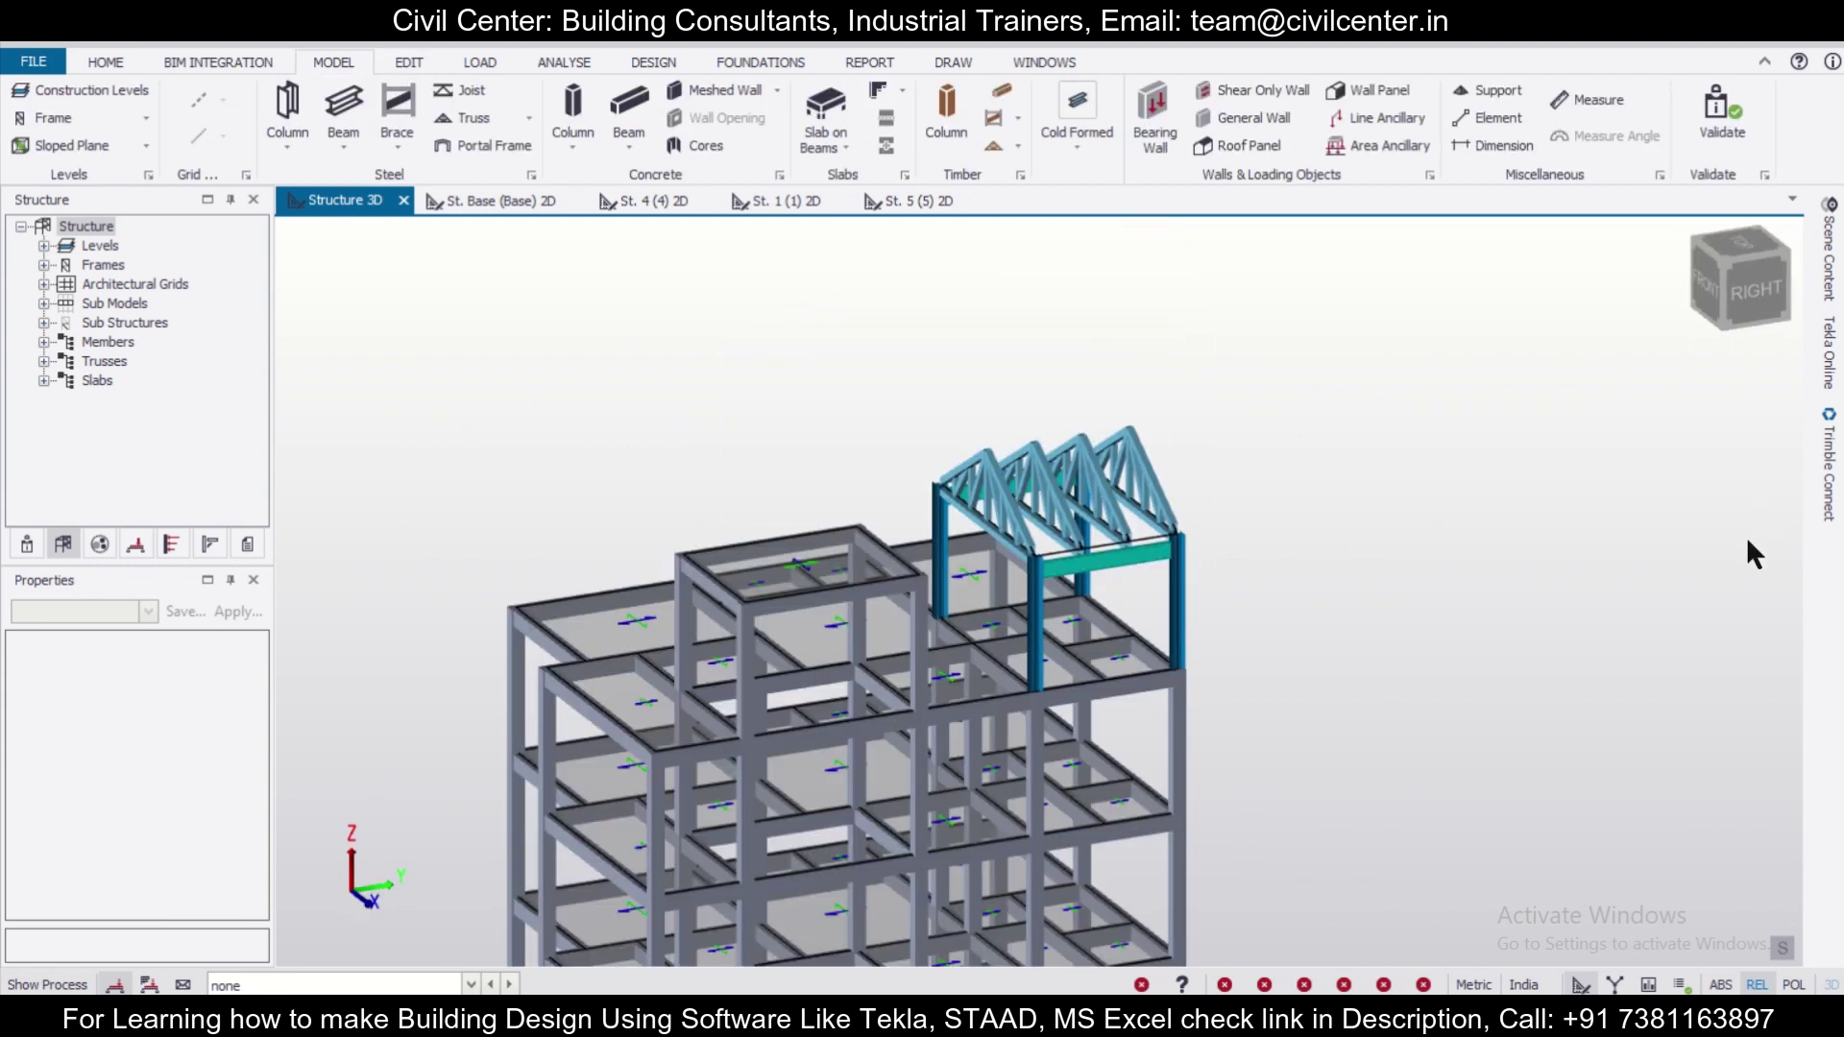
left_click(1249, 145)
scroll(1231, 515, "up", 2)
right_click_drag(1365, 588, 1407, 624)
scroll(1042, 742, "up", 2)
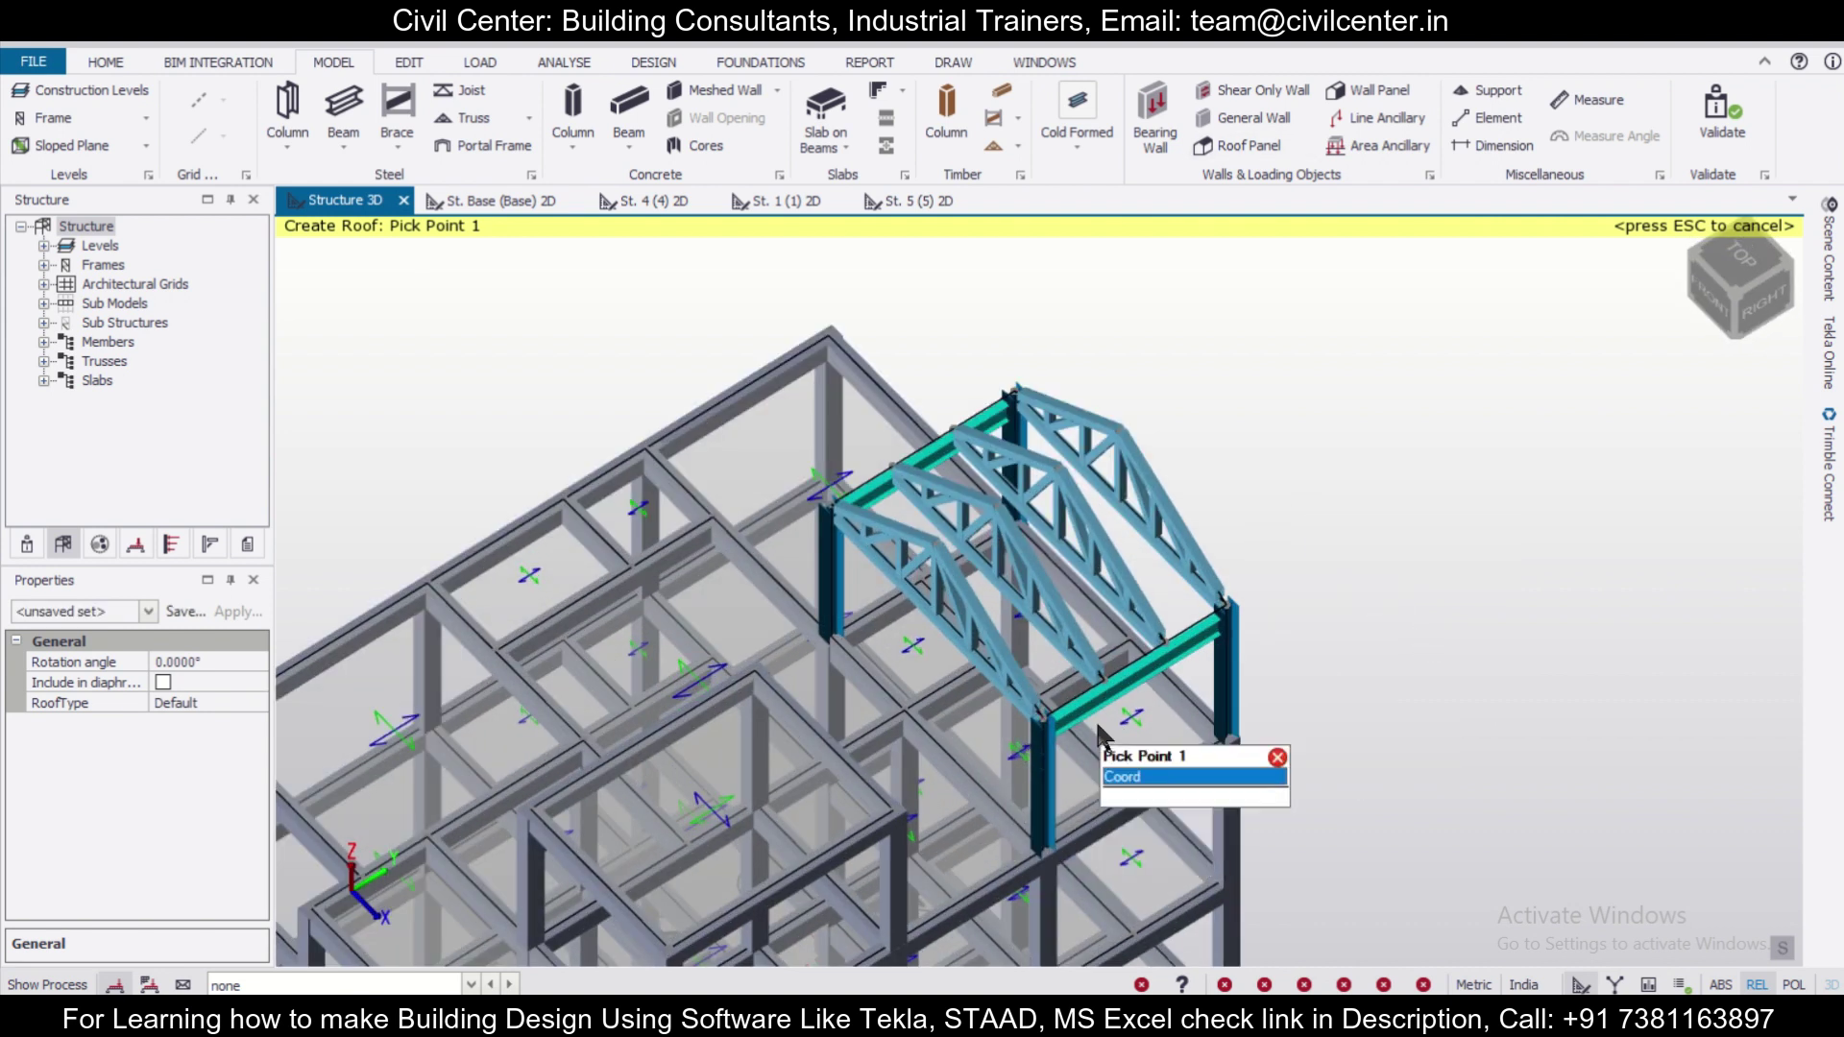
scroll(1054, 732, "up", 2)
left_click(1039, 711)
left_click(1390, 496)
scroll(1346, 369, "down", 3)
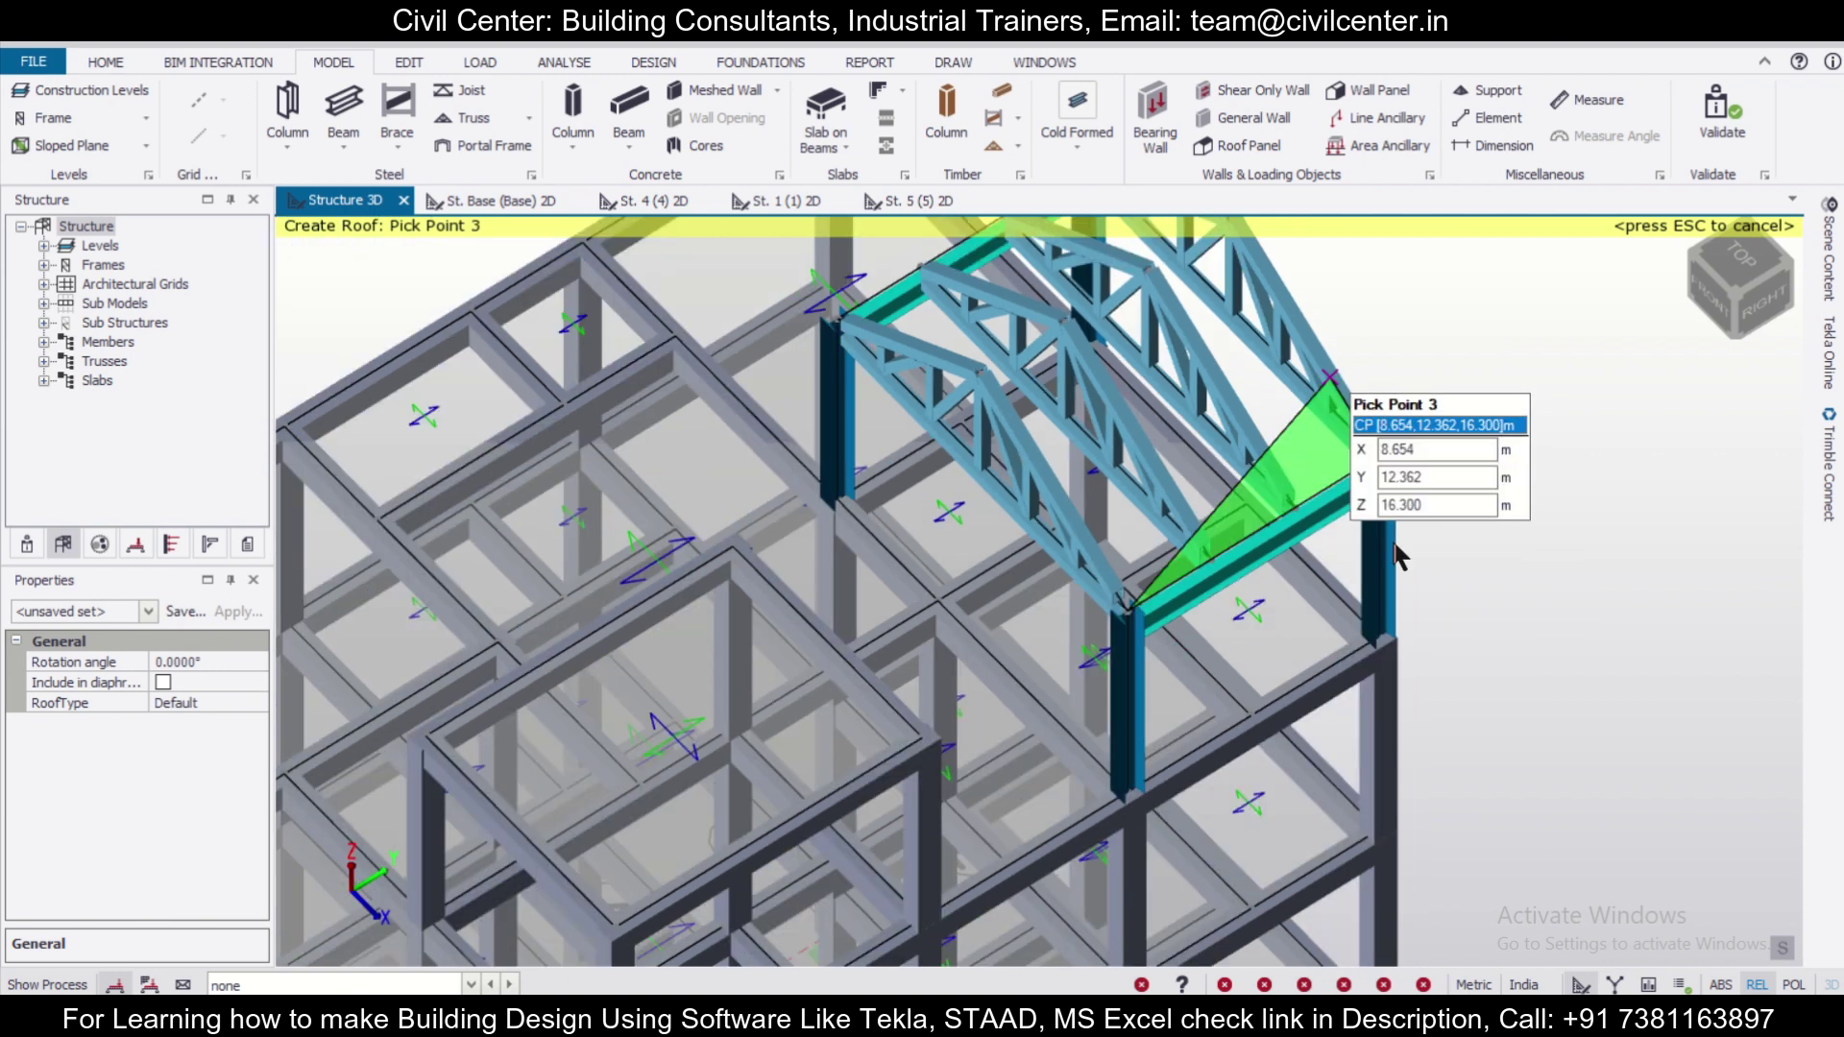
left_click(1325, 554)
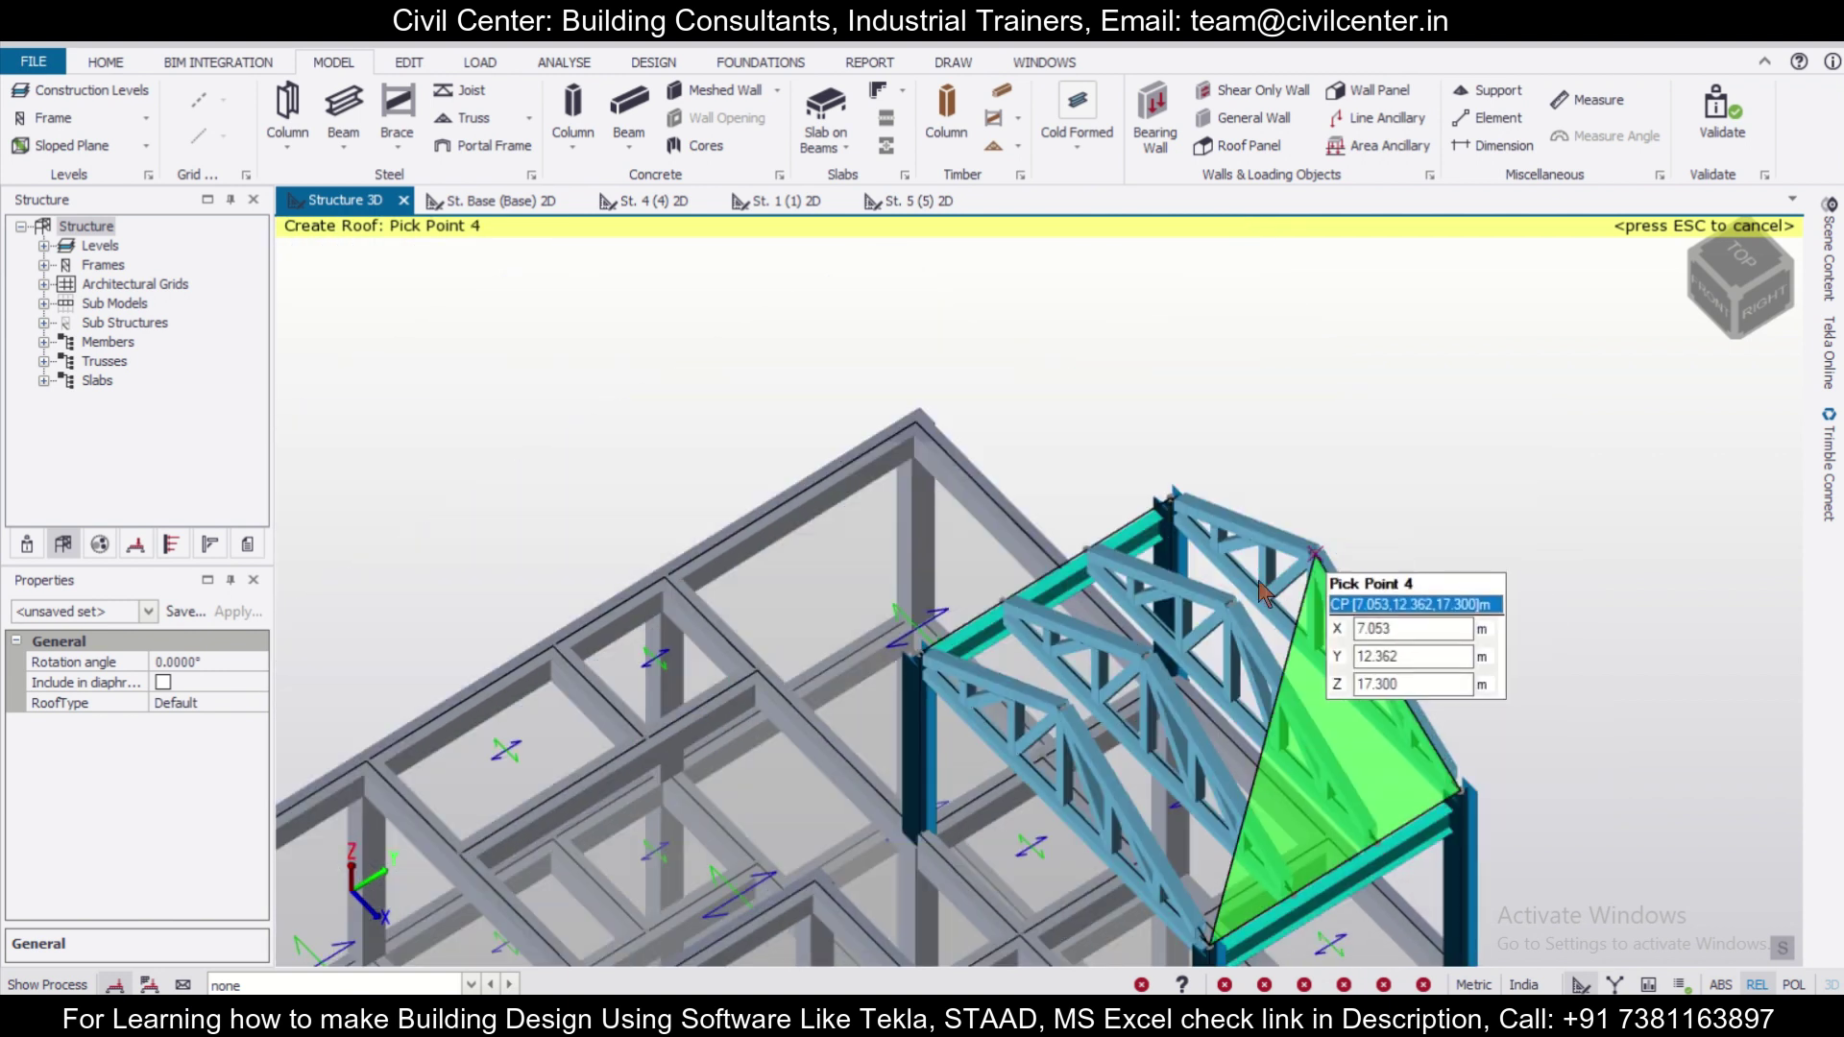
left_click(1069, 717)
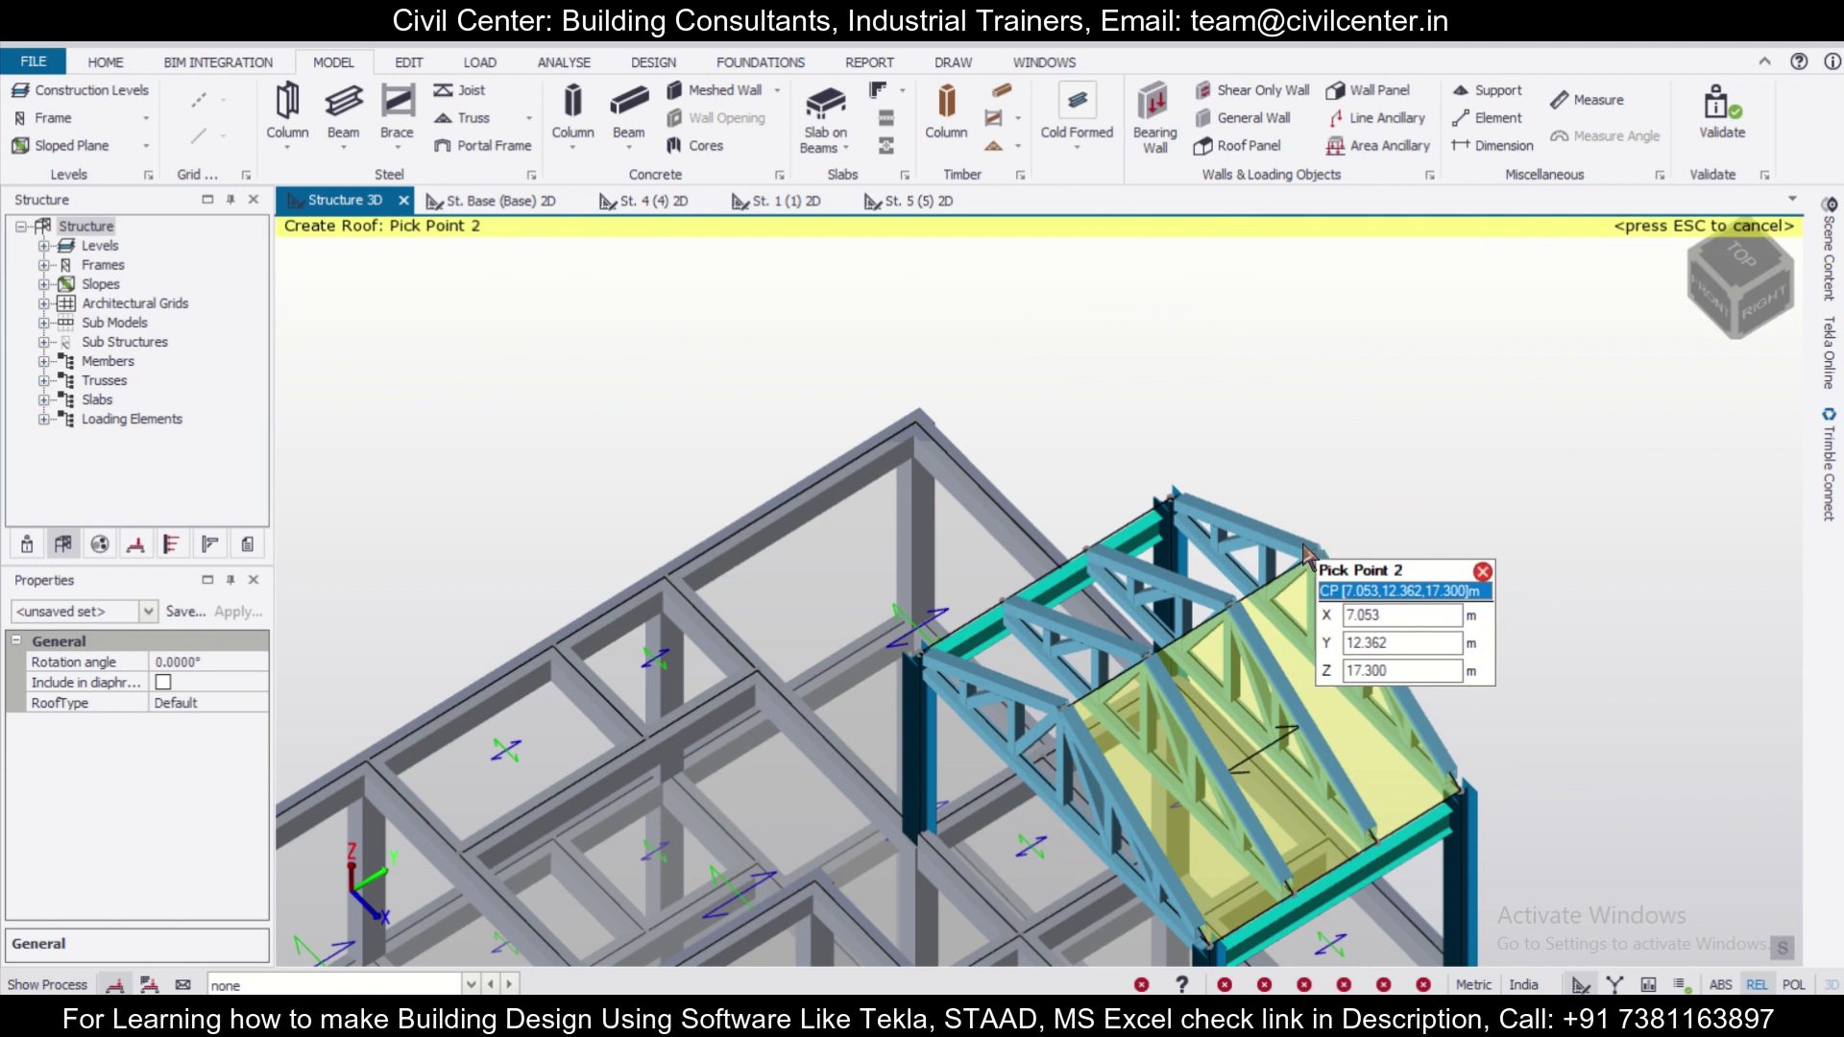
Add the second roof panel over the opposite slope, from the truss apex to the left truss corners
left_click(1169, 498)
left_click(925, 658)
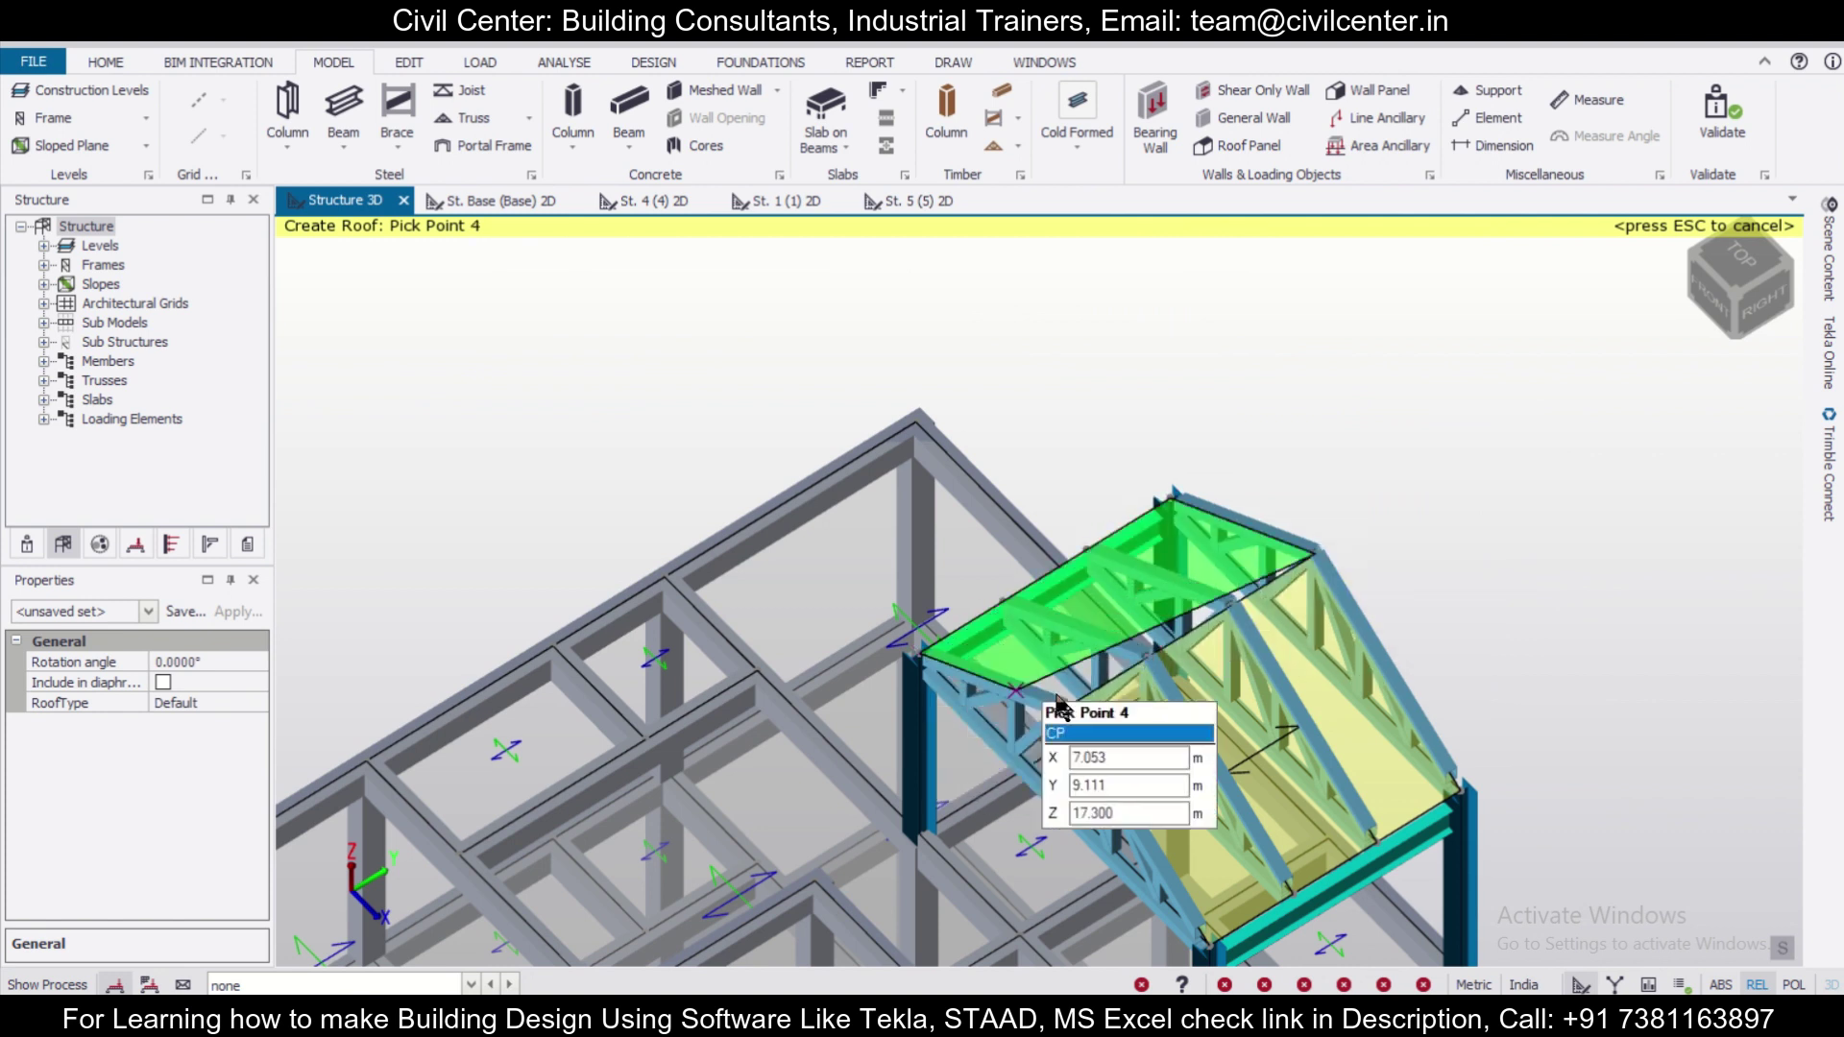
left_click(1066, 711)
right_click_drag(1522, 715, 1507, 511)
scroll(1479, 523, "down", 3)
right_click_drag(1563, 599, 1577, 653)
key("Escape")
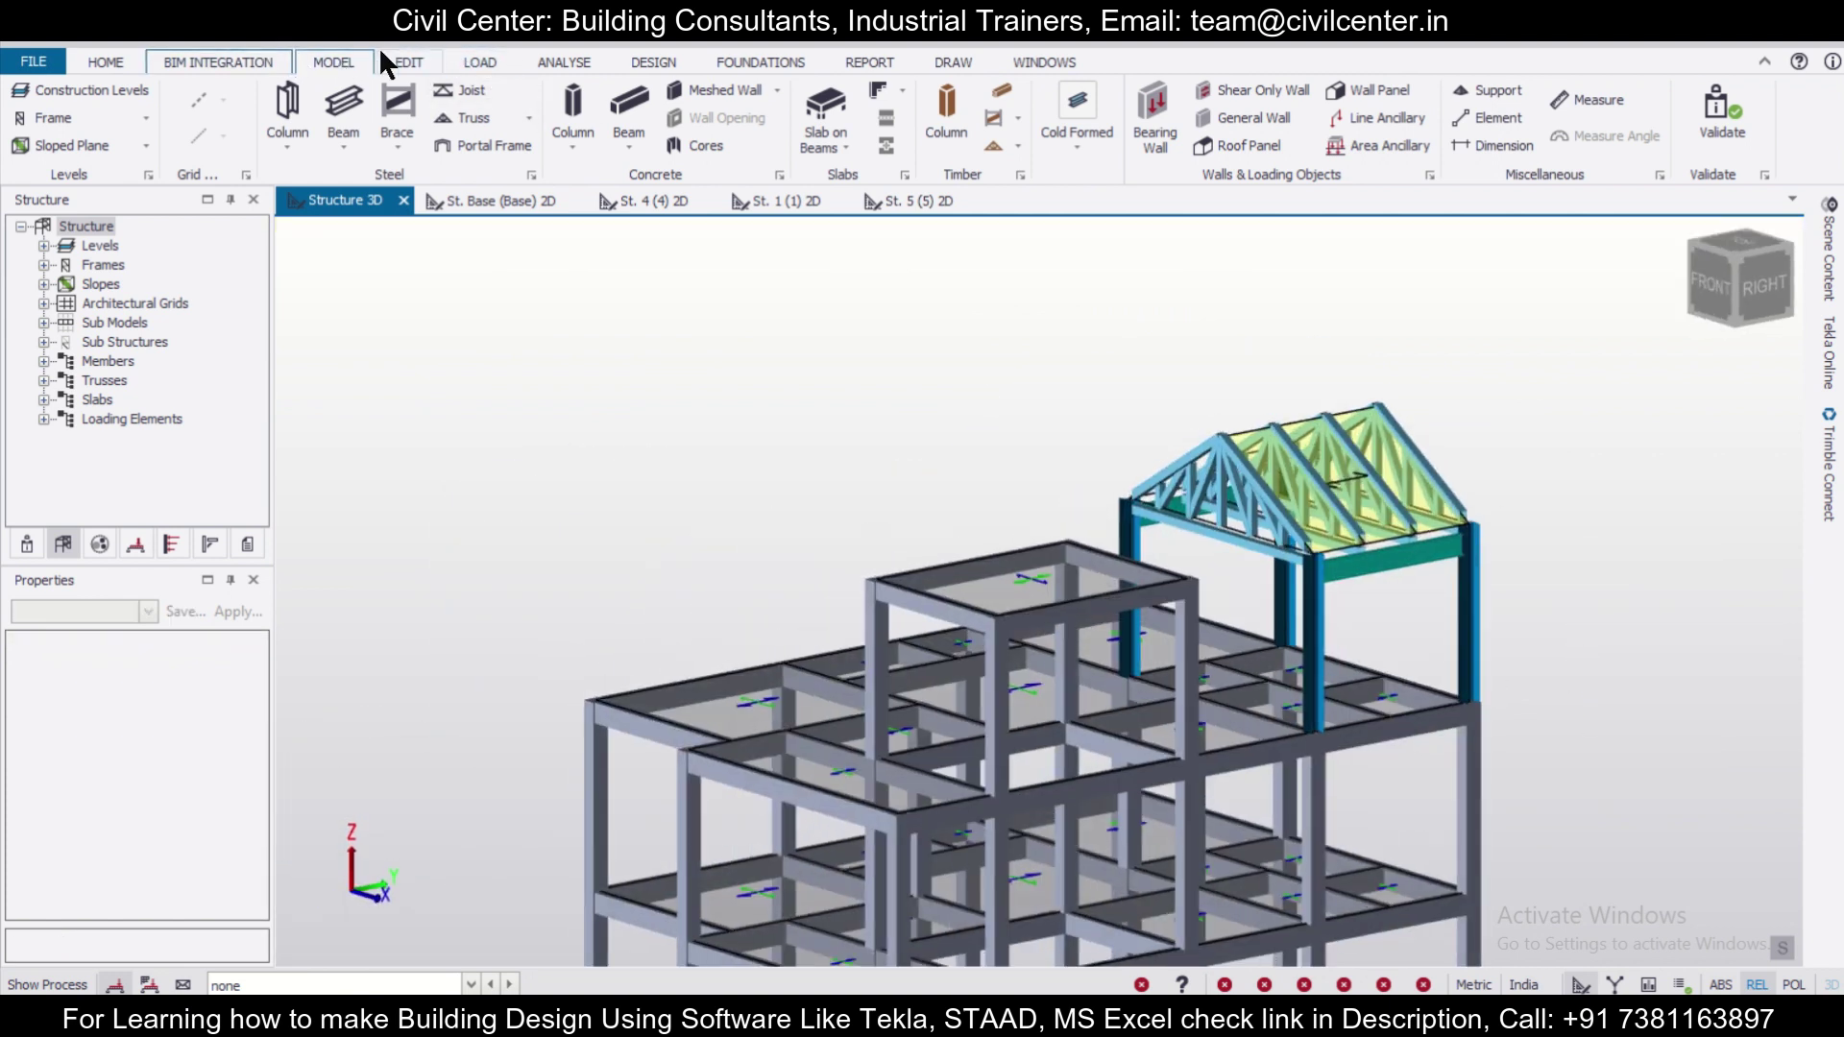
middle_click_drag(1498, 691, 1419, 664)
right_click_drag(1418, 663, 1540, 668)
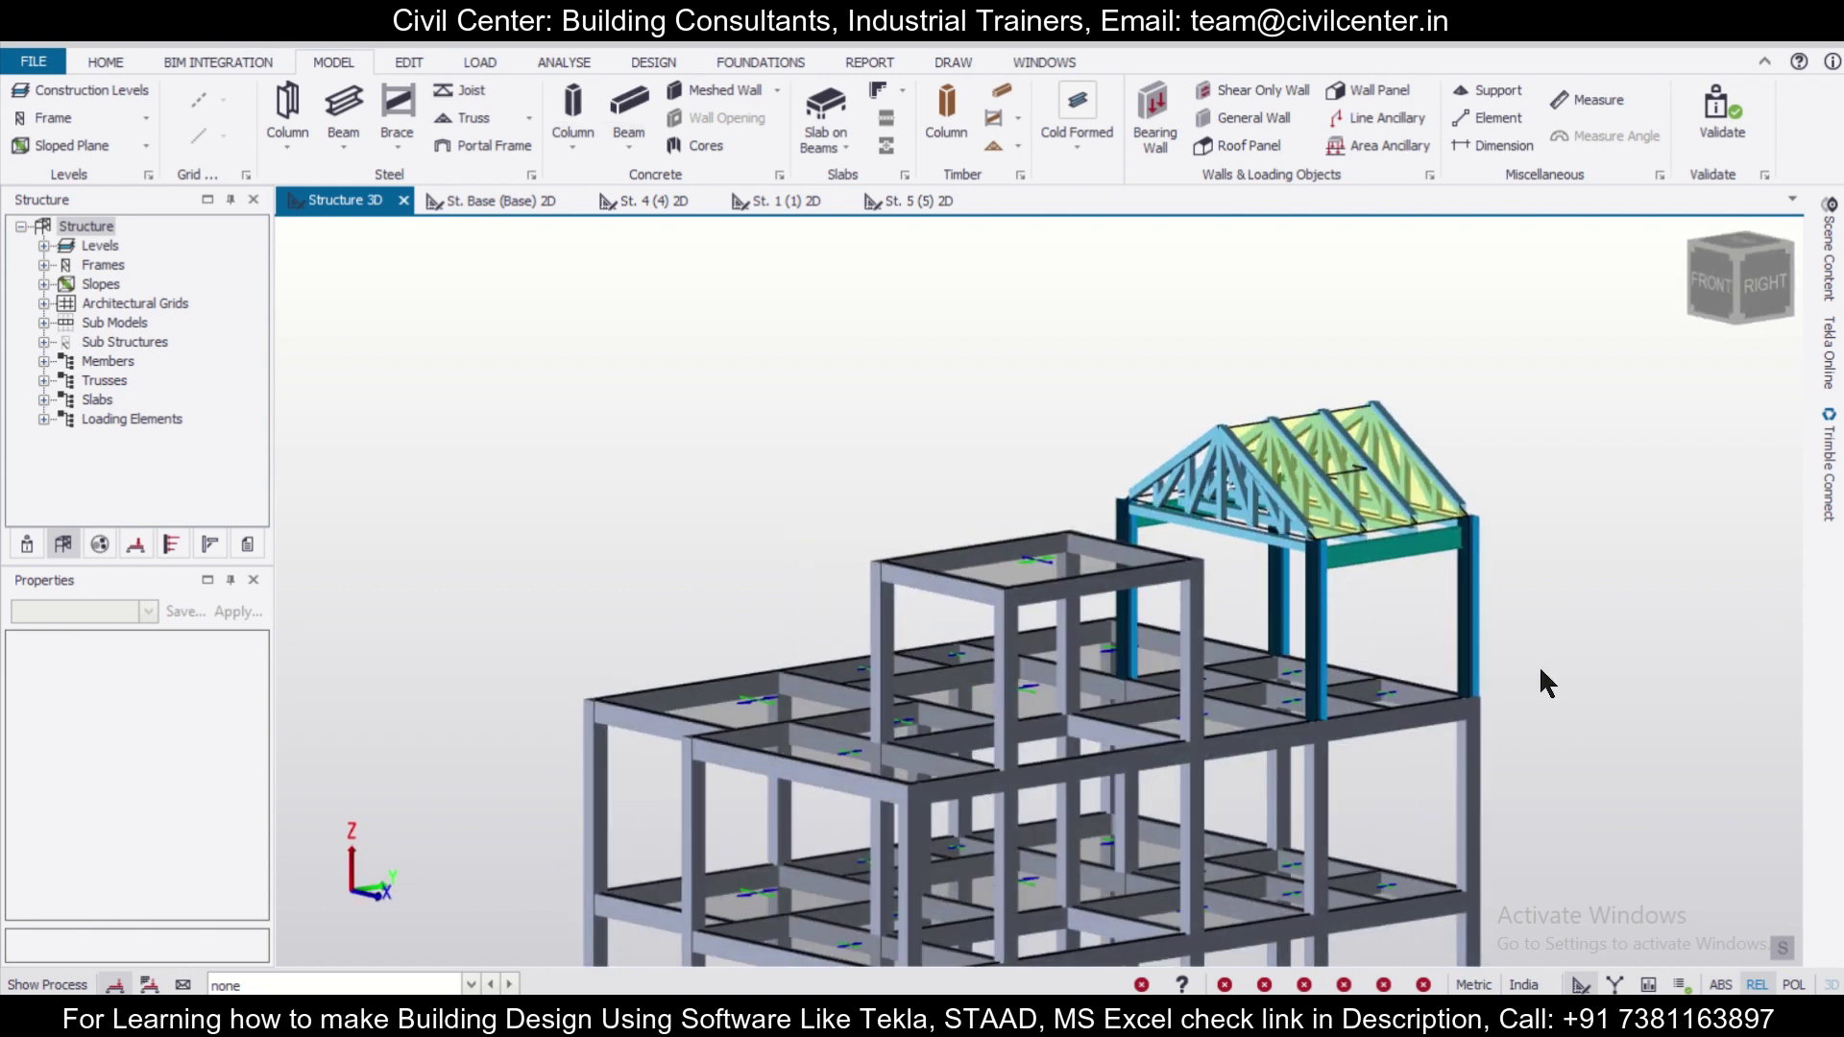
middle_click_drag(1539, 668, 1242, 545)
right_click_drag(1215, 583, 1091, 626)
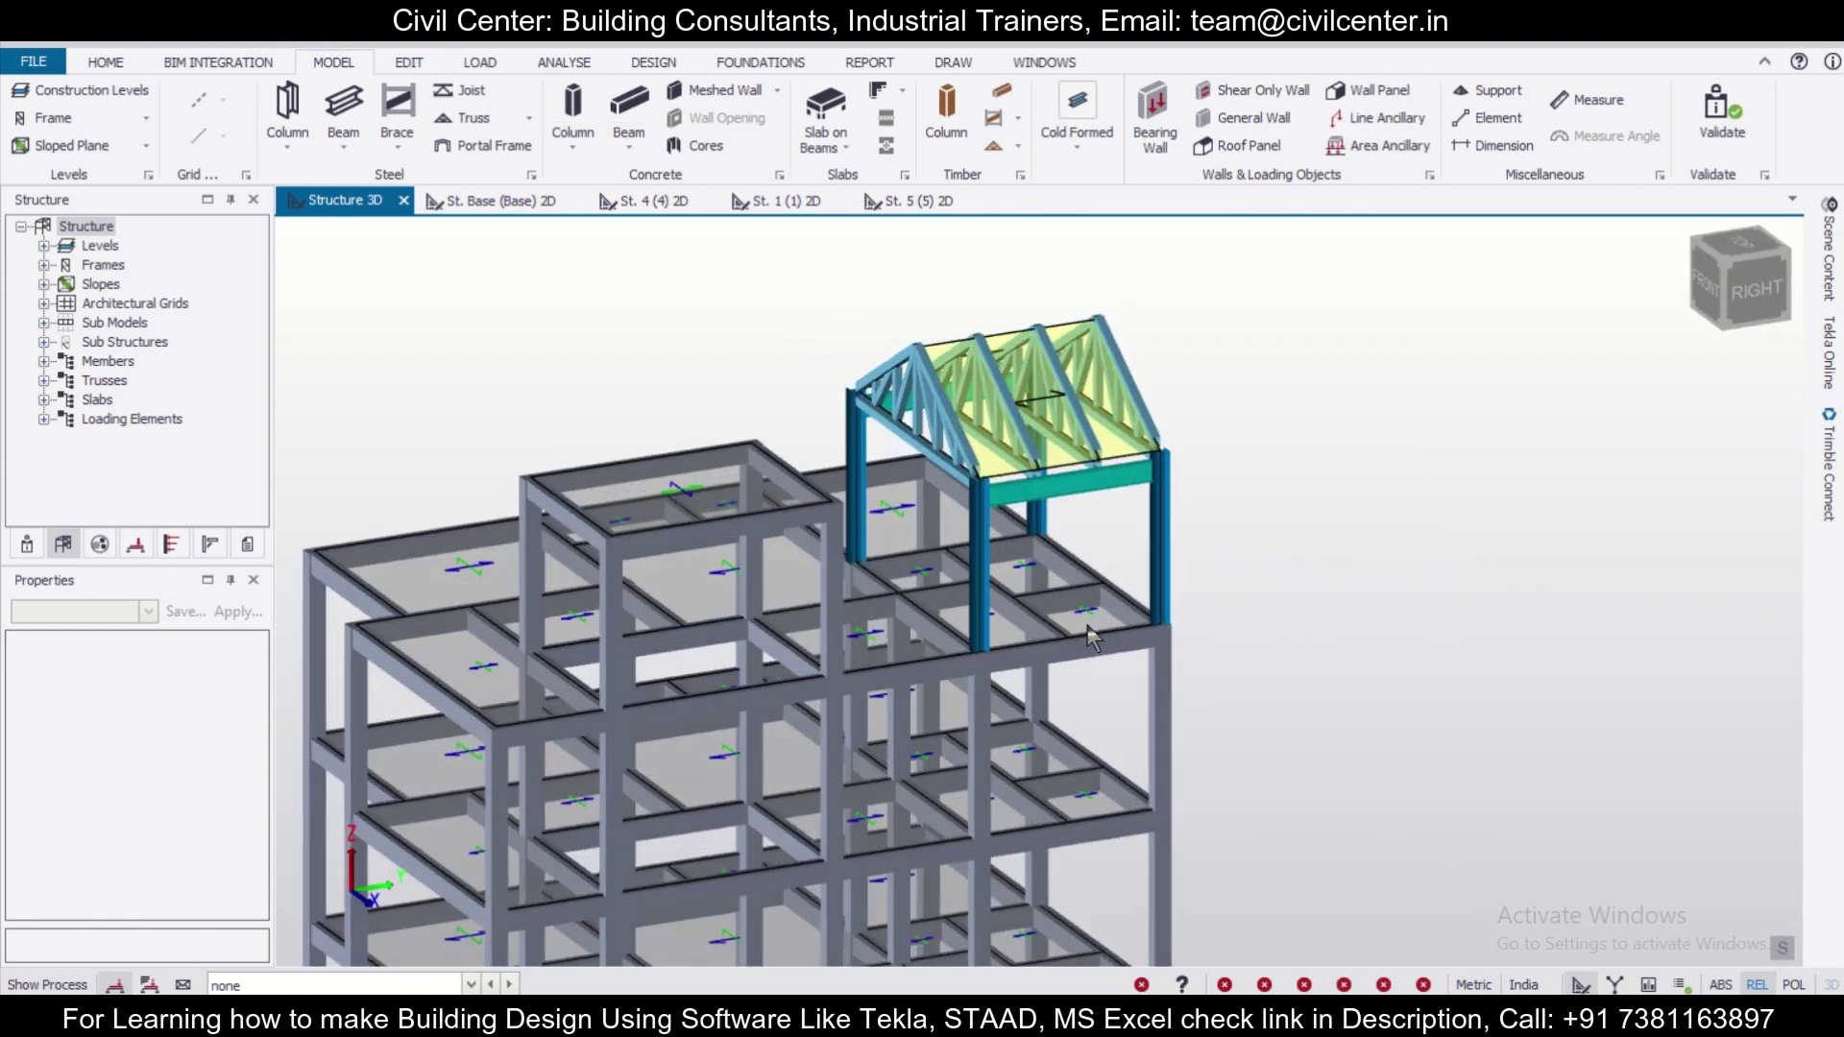
scroll(1091, 629, "down", 2)
middle_click_drag(1324, 680, 1402, 659)
mouse_move(1402, 657)
right_mouse_down()
mouse_move(1247, 632)
mouse_move(1425, 653)
mouse_move(1394, 657)
right_mouse_up()
scroll(1363, 657, "down", 1)
middle_click_drag(1518, 654, 1501, 668)
scroll(1501, 668, "up", 2)
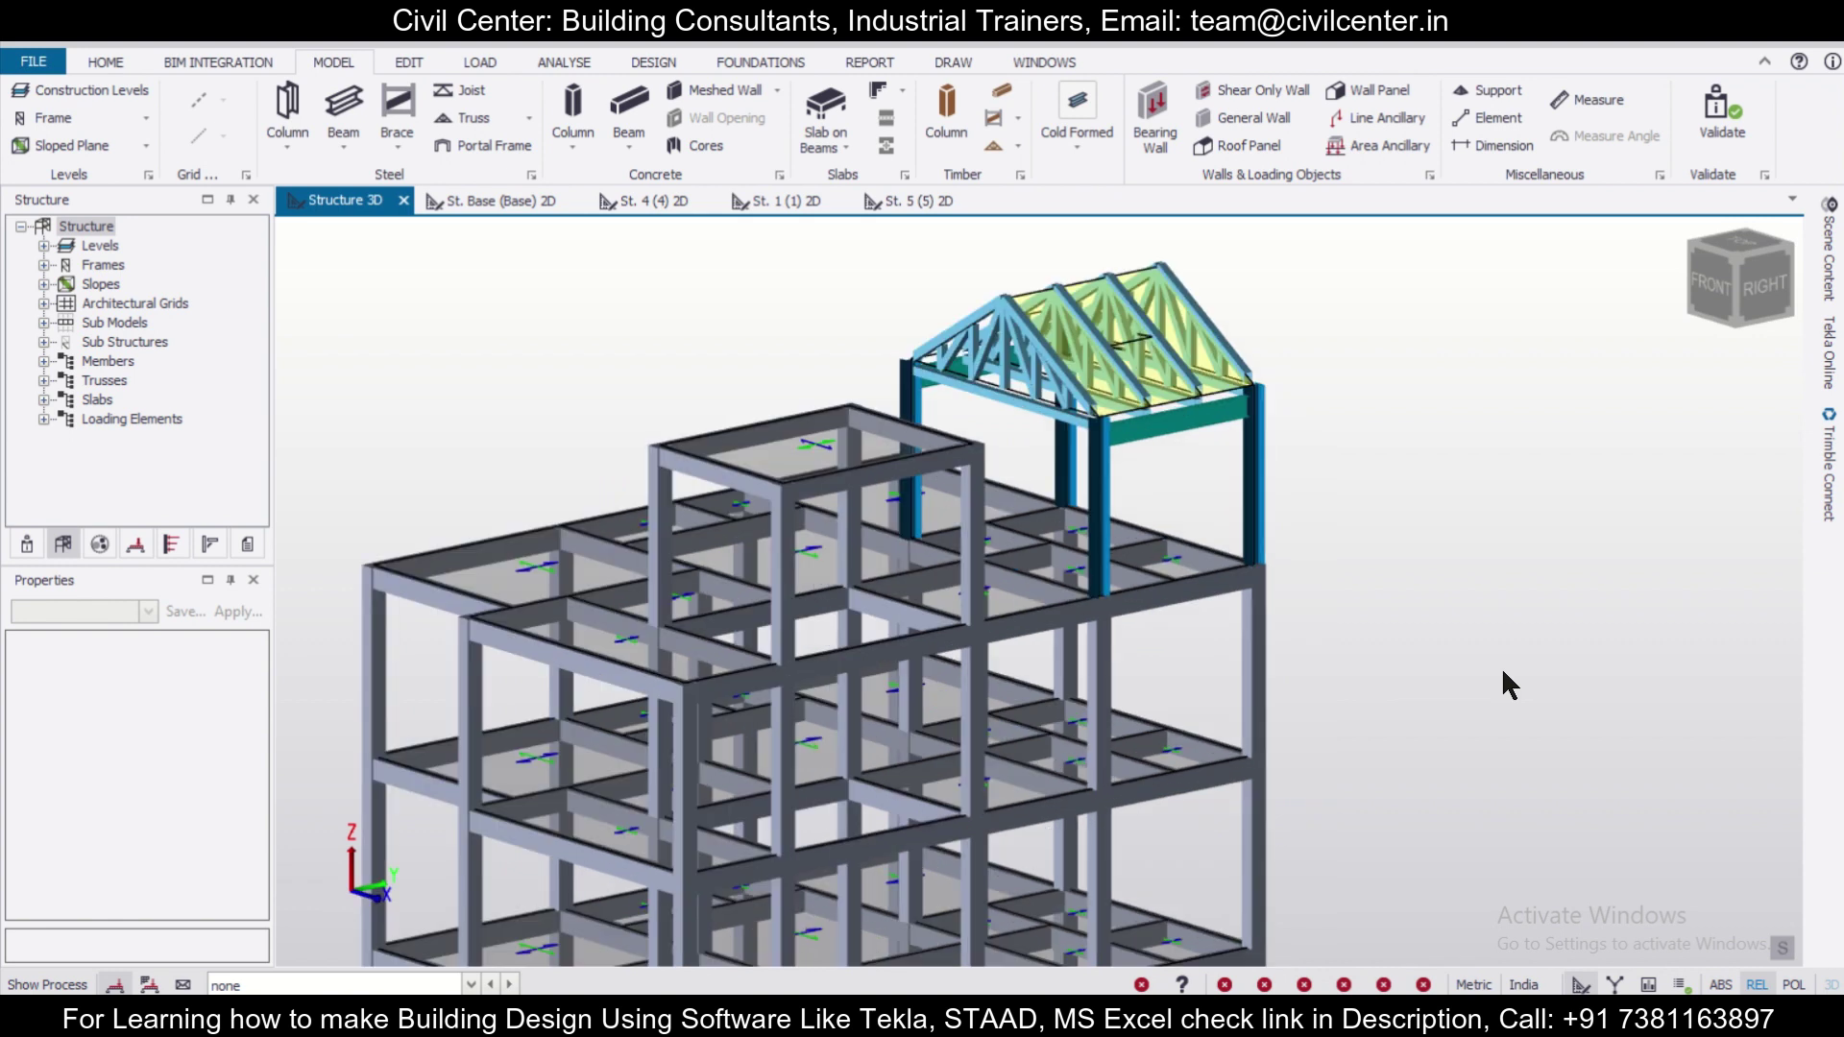